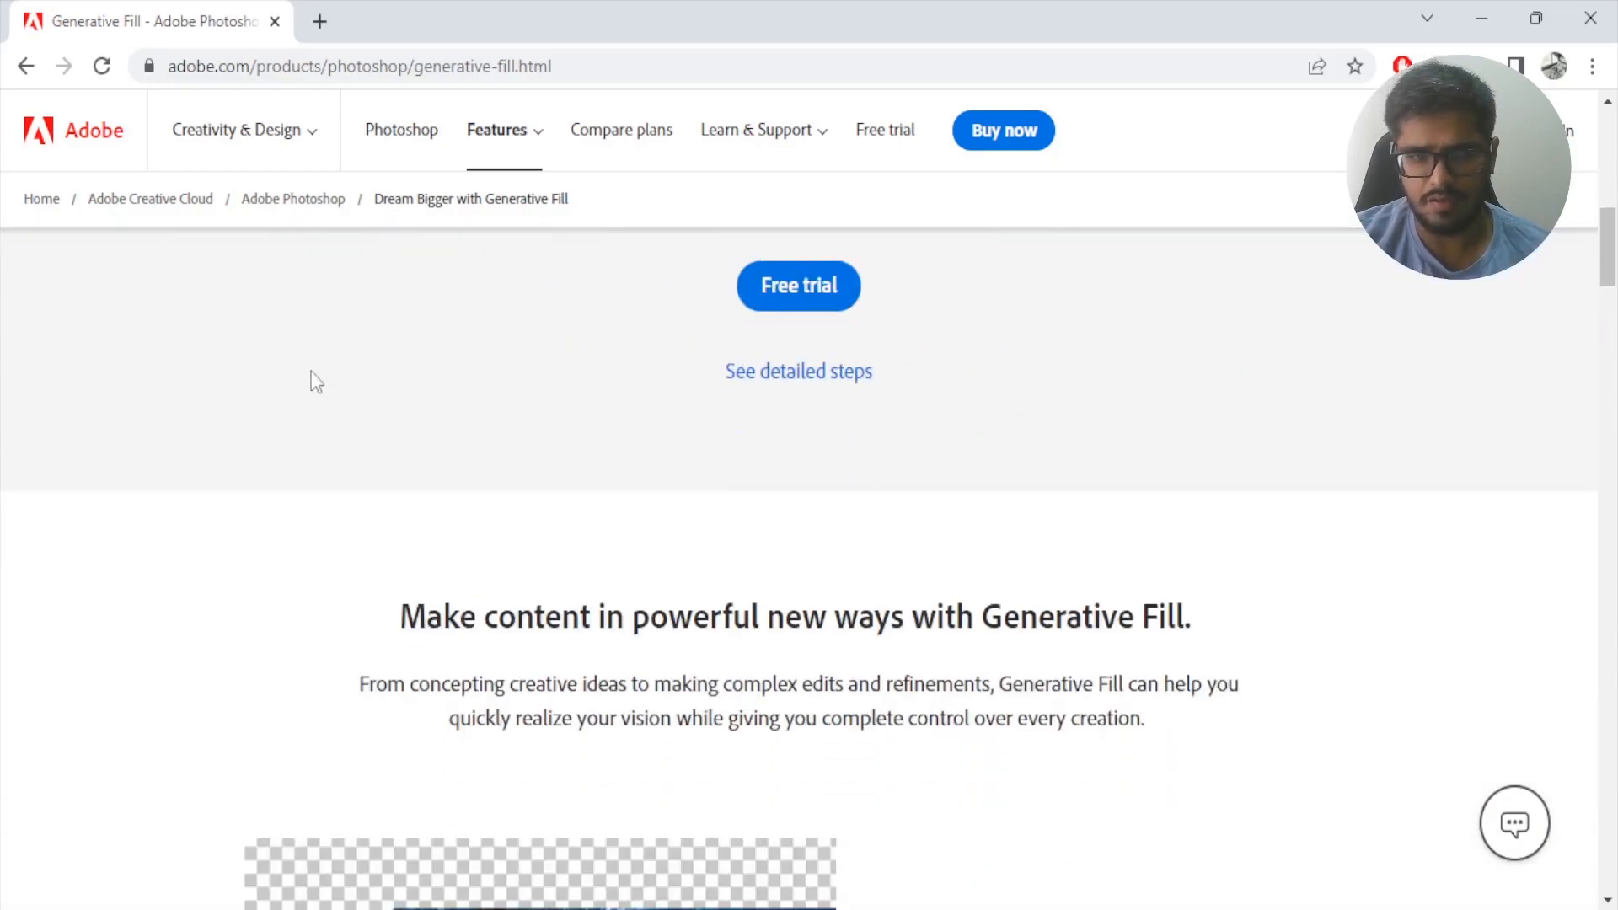
- Look through the Generative Fill feature descriptions on Adobe's product page
scroll(527, 440, "down", 7)
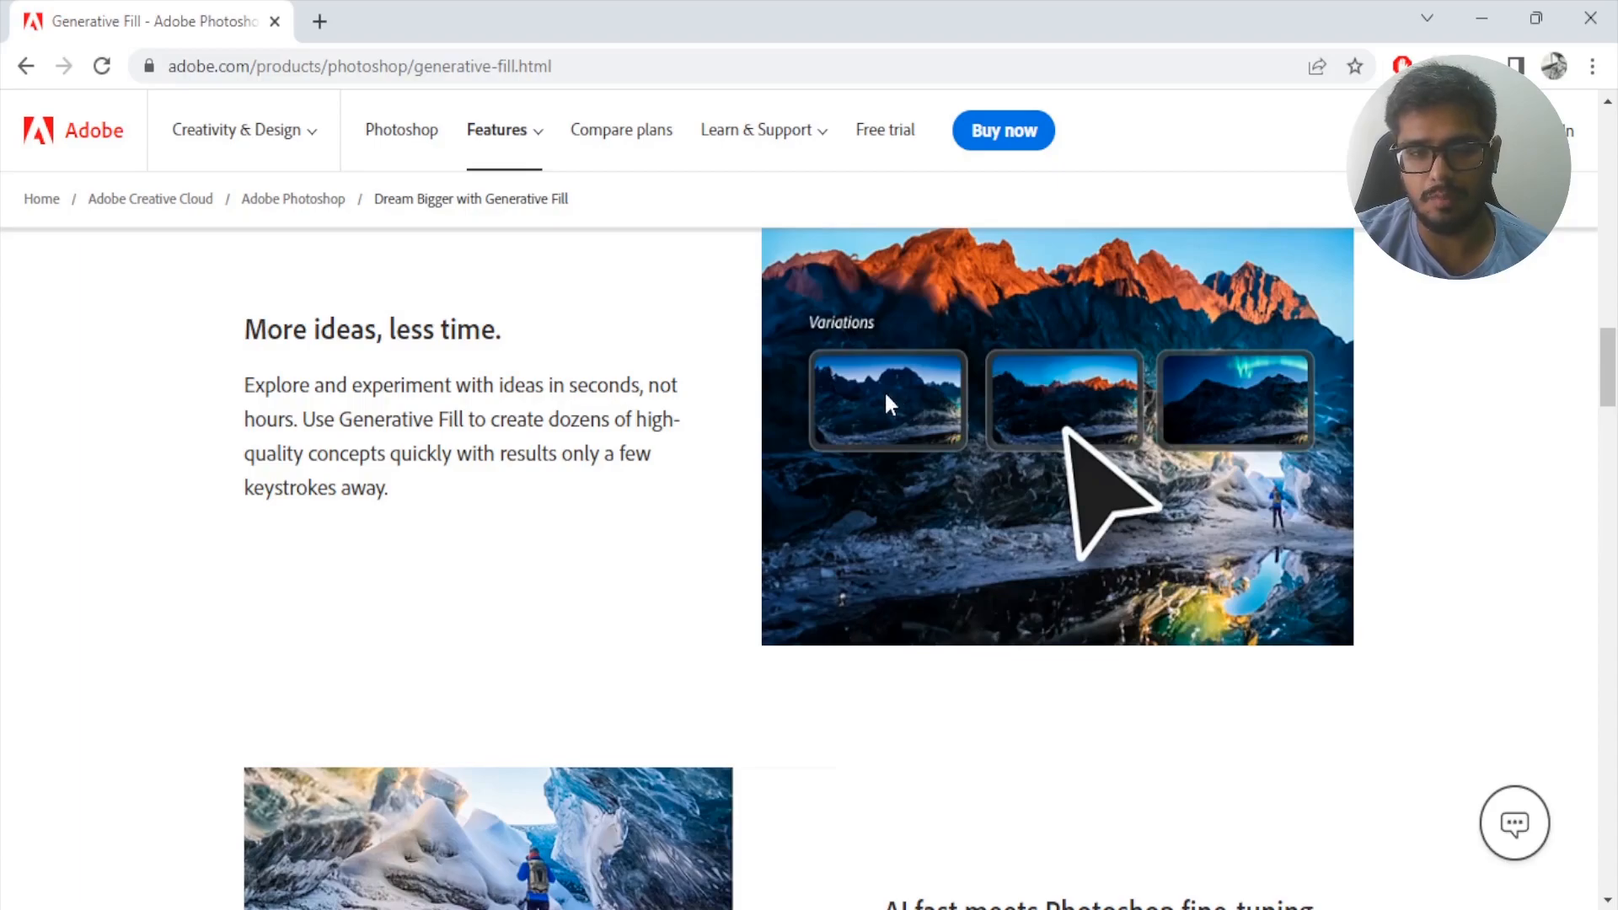
scroll(883, 400, "down", 5)
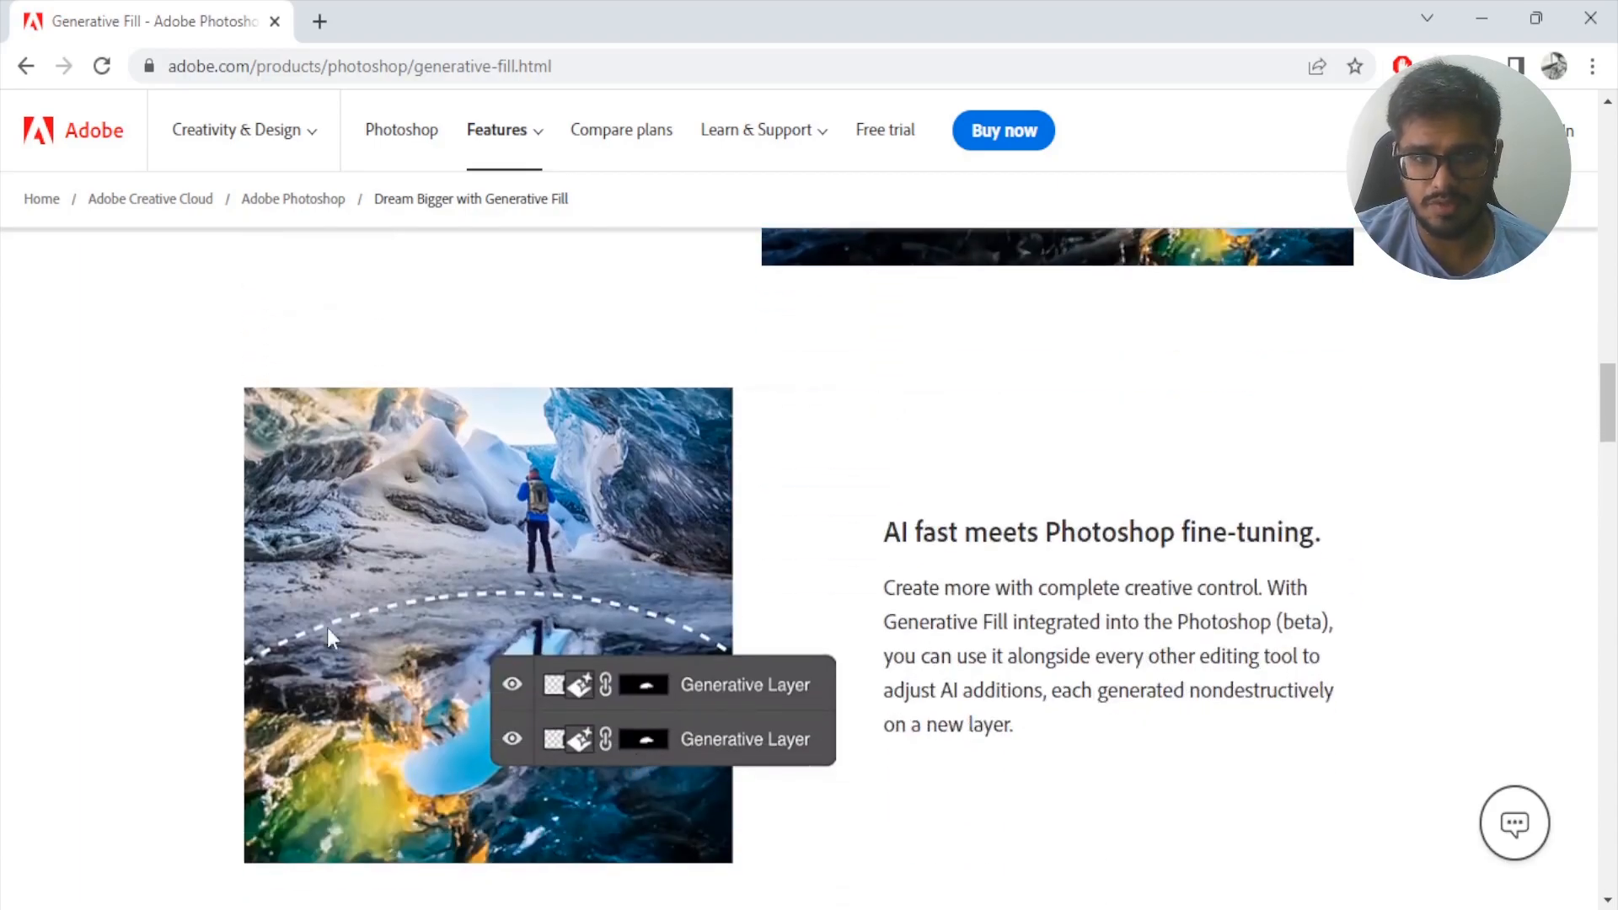
scroll(585, 539, "down", 15)
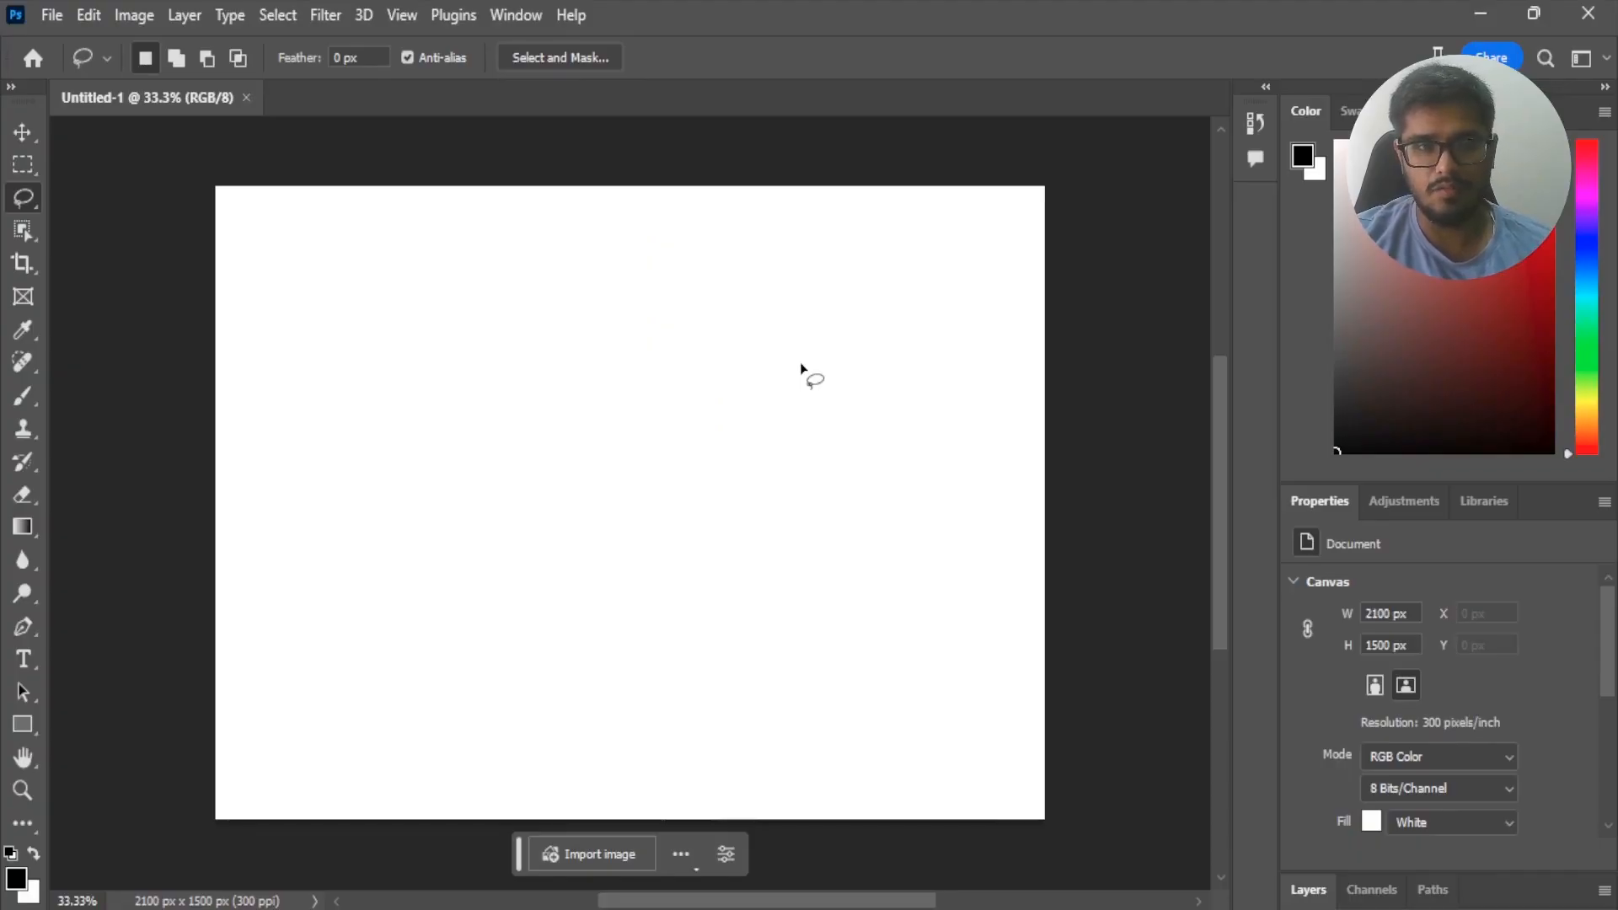
- Switch to Photoshop and search the installed programs for "photo" to locate the Beta version
key("super")
type("photo")
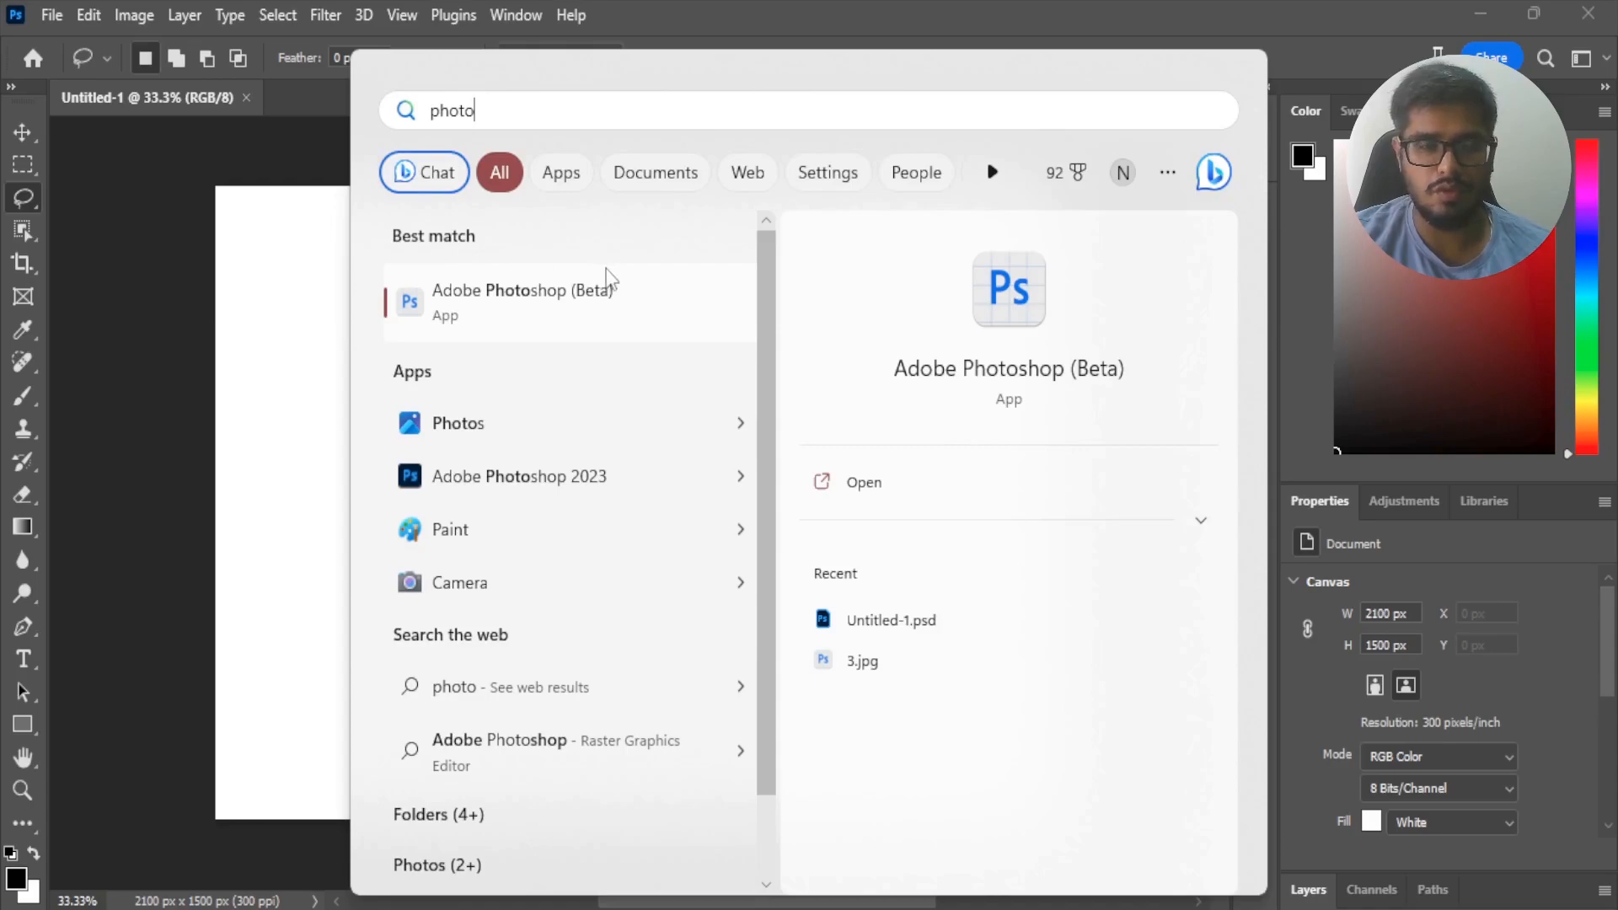
left_click(148, 321)
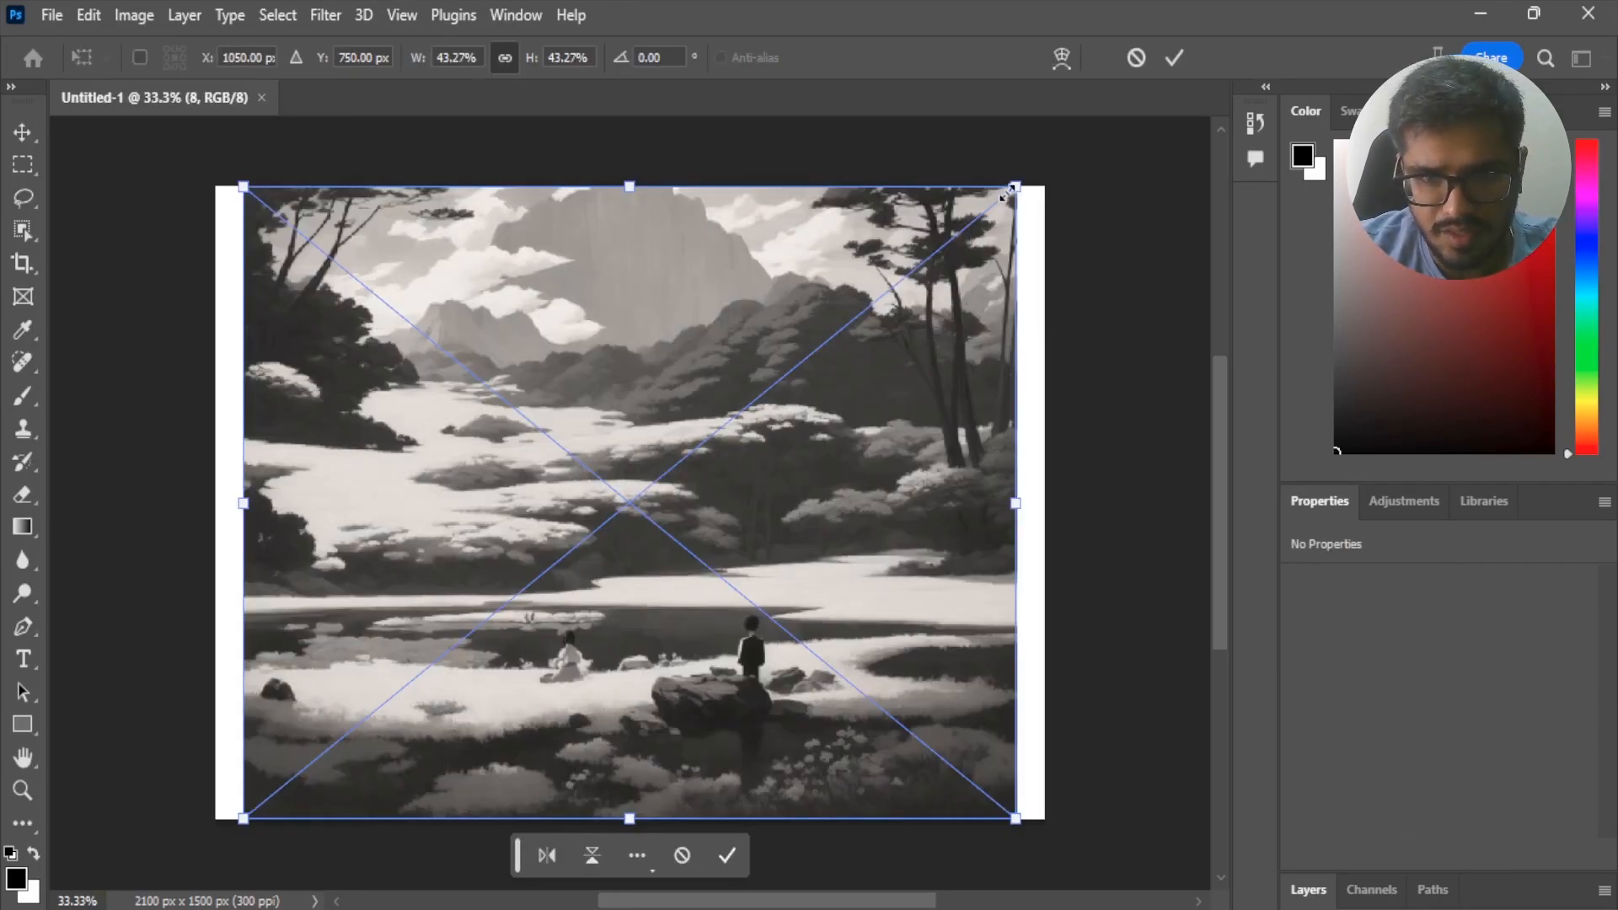
- Enlarge the placed landscape image to about 2115 × 1617 px so it covers the whole canvas, and commit the placement
left_click_drag(1006, 194, 1043, 171)
left_click_drag(243, 818, 218, 838)
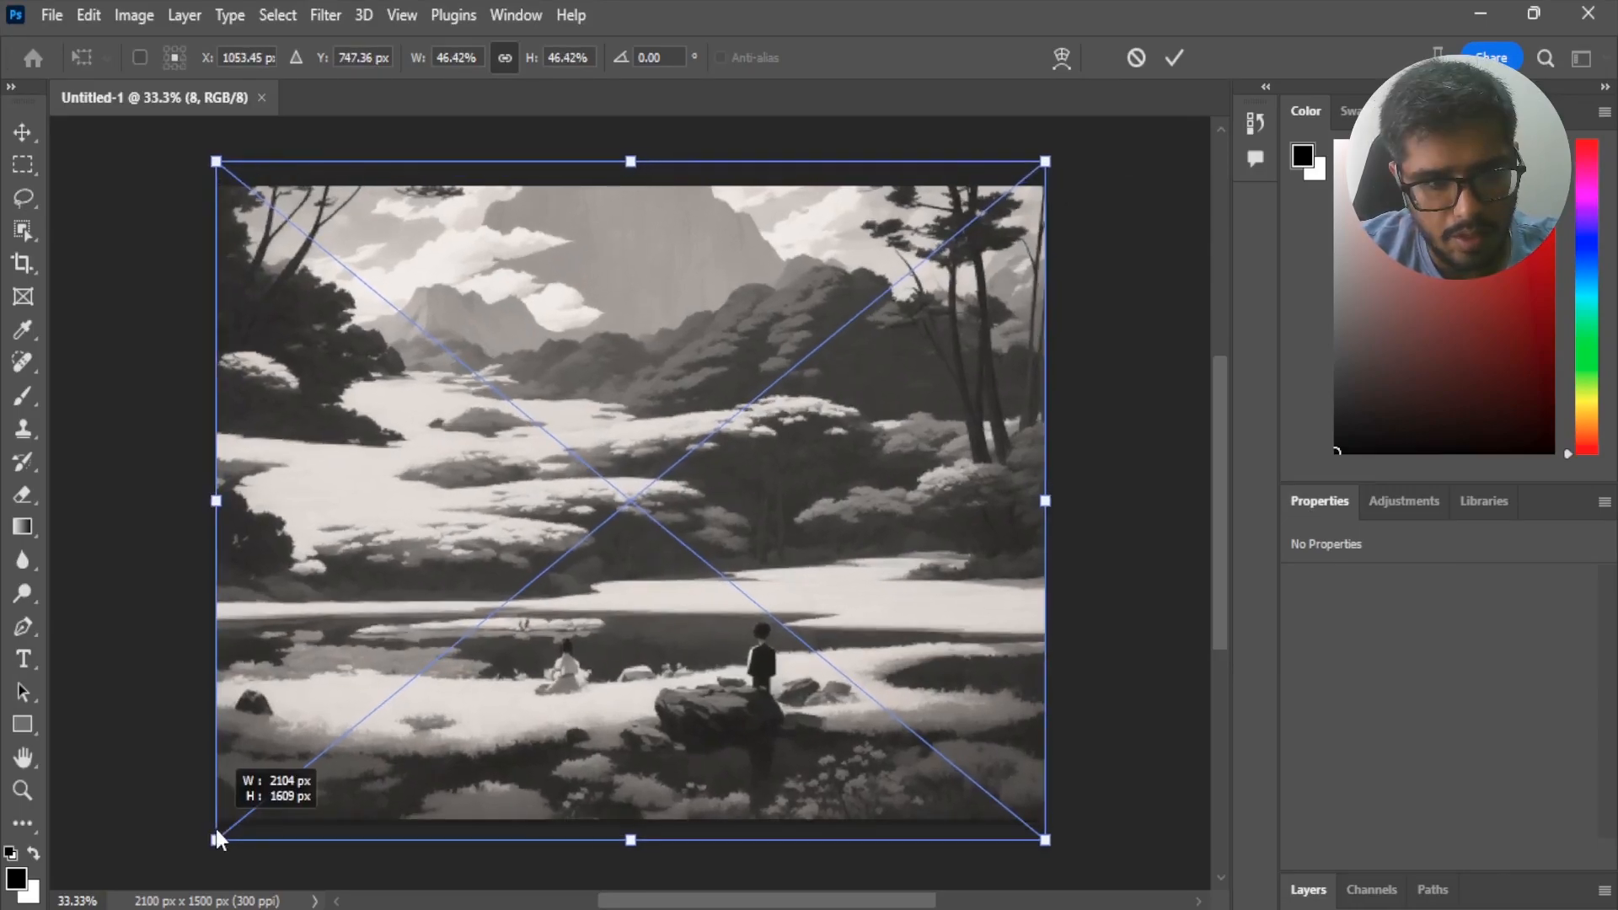
key("Return")
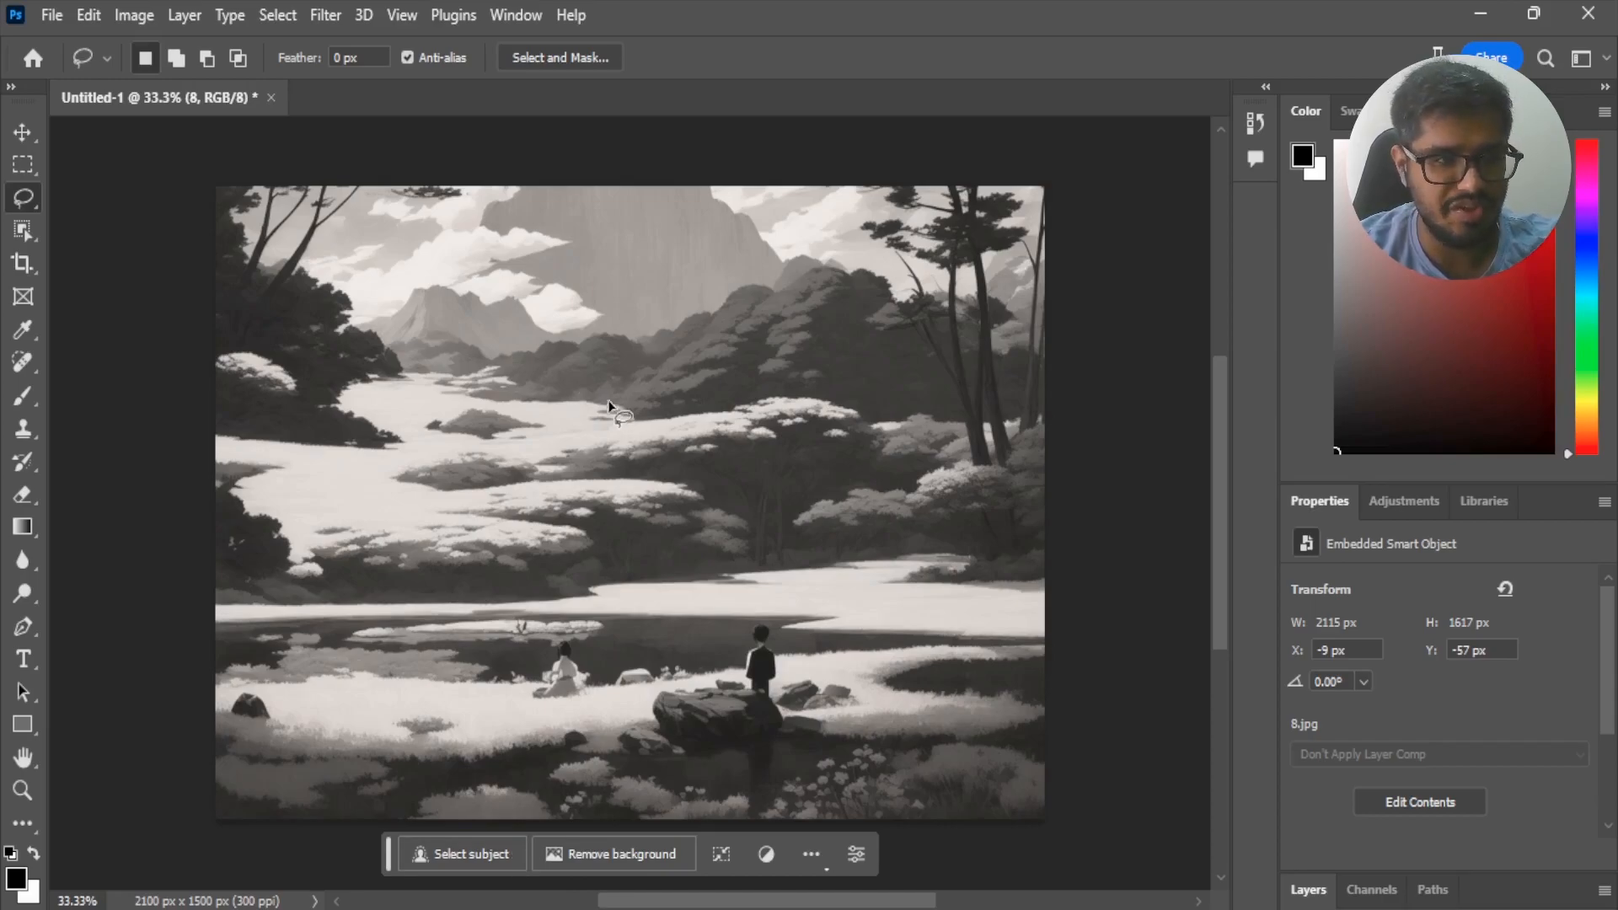
- Select the small distant mountain with a freehand lasso outline and replace it using Generative Fill with the prompt "volcanic mountain"
mouse_move(589, 384)
left_mouse_down()
mouse_move(412, 376)
mouse_move(313, 325)
mouse_move(331, 262)
mouse_move(400, 239)
mouse_move(548, 250)
left_mouse_up()
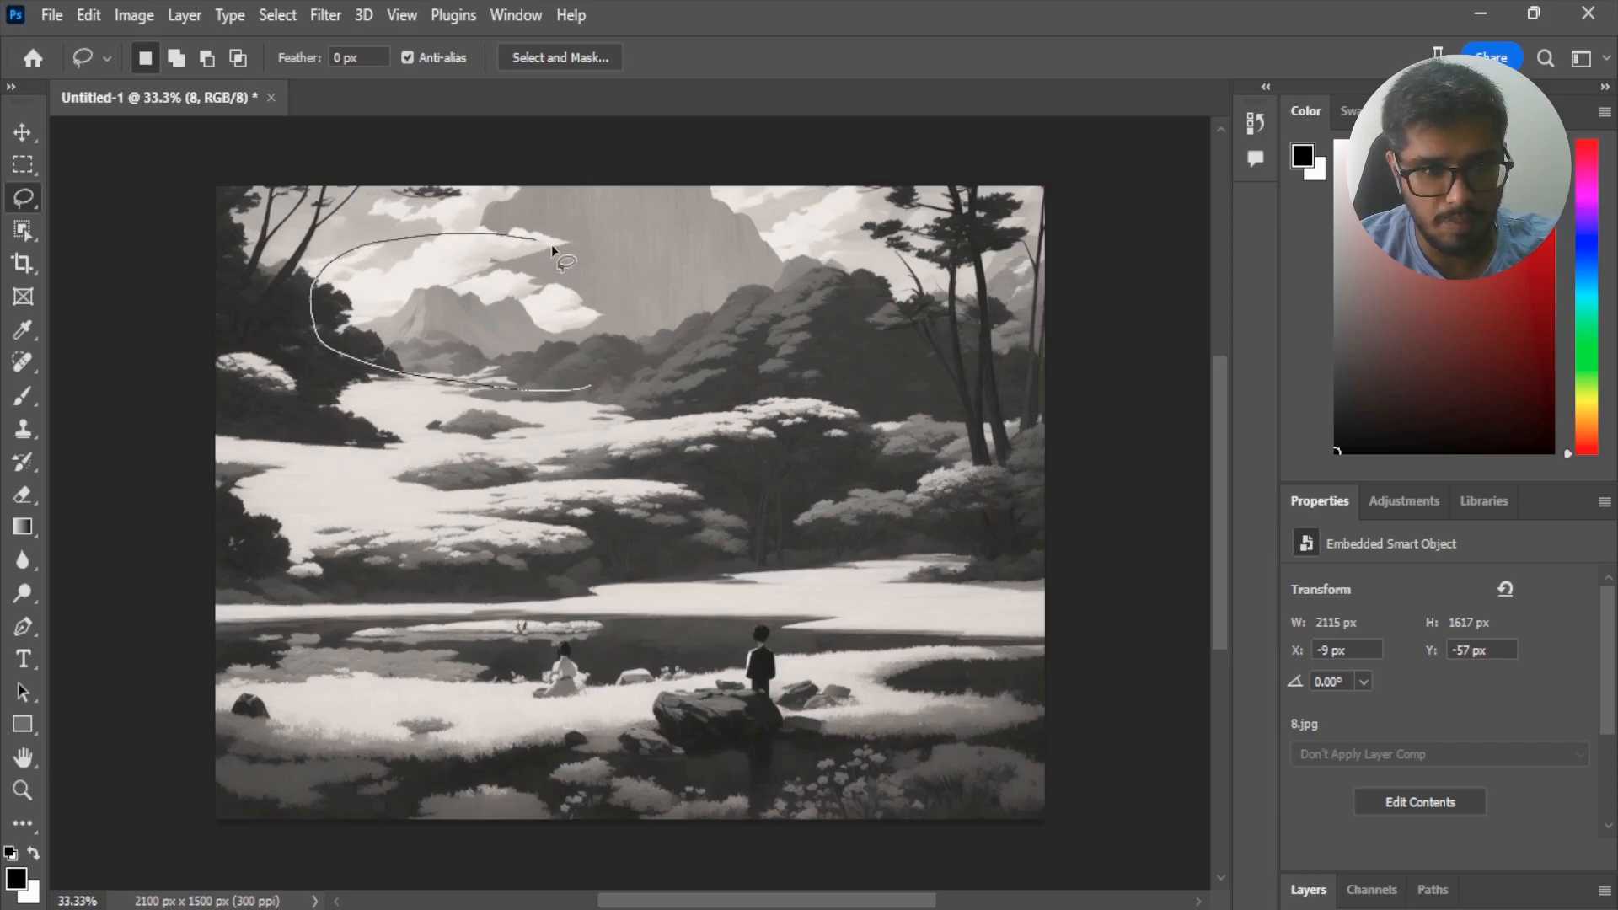
left_click_drag(597, 376, 583, 387)
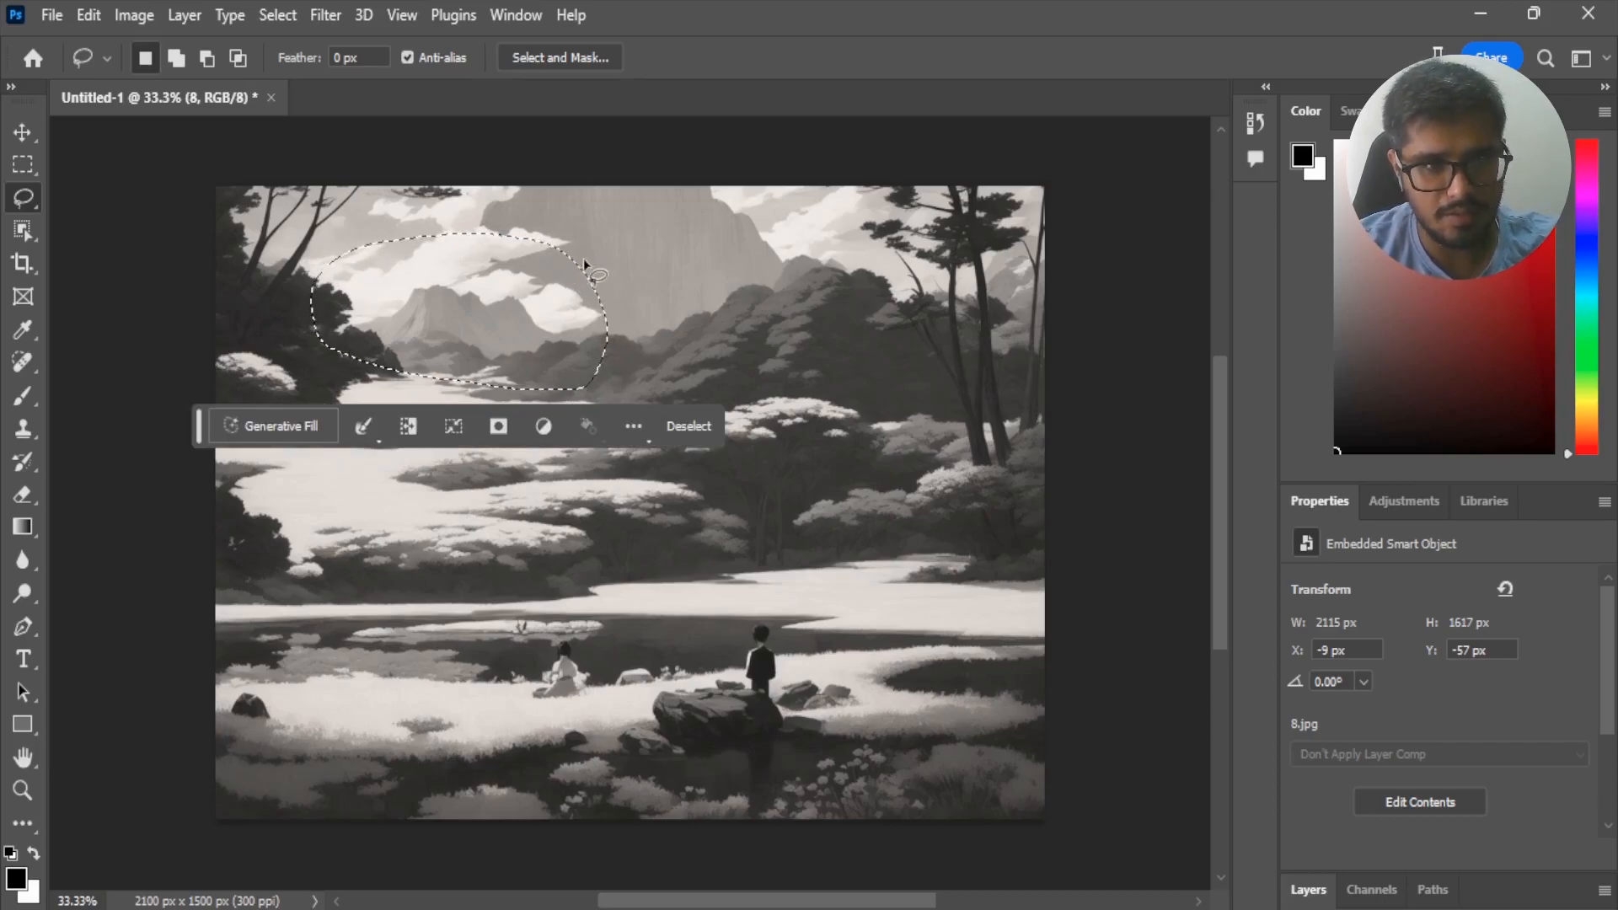
left_click(275, 435)
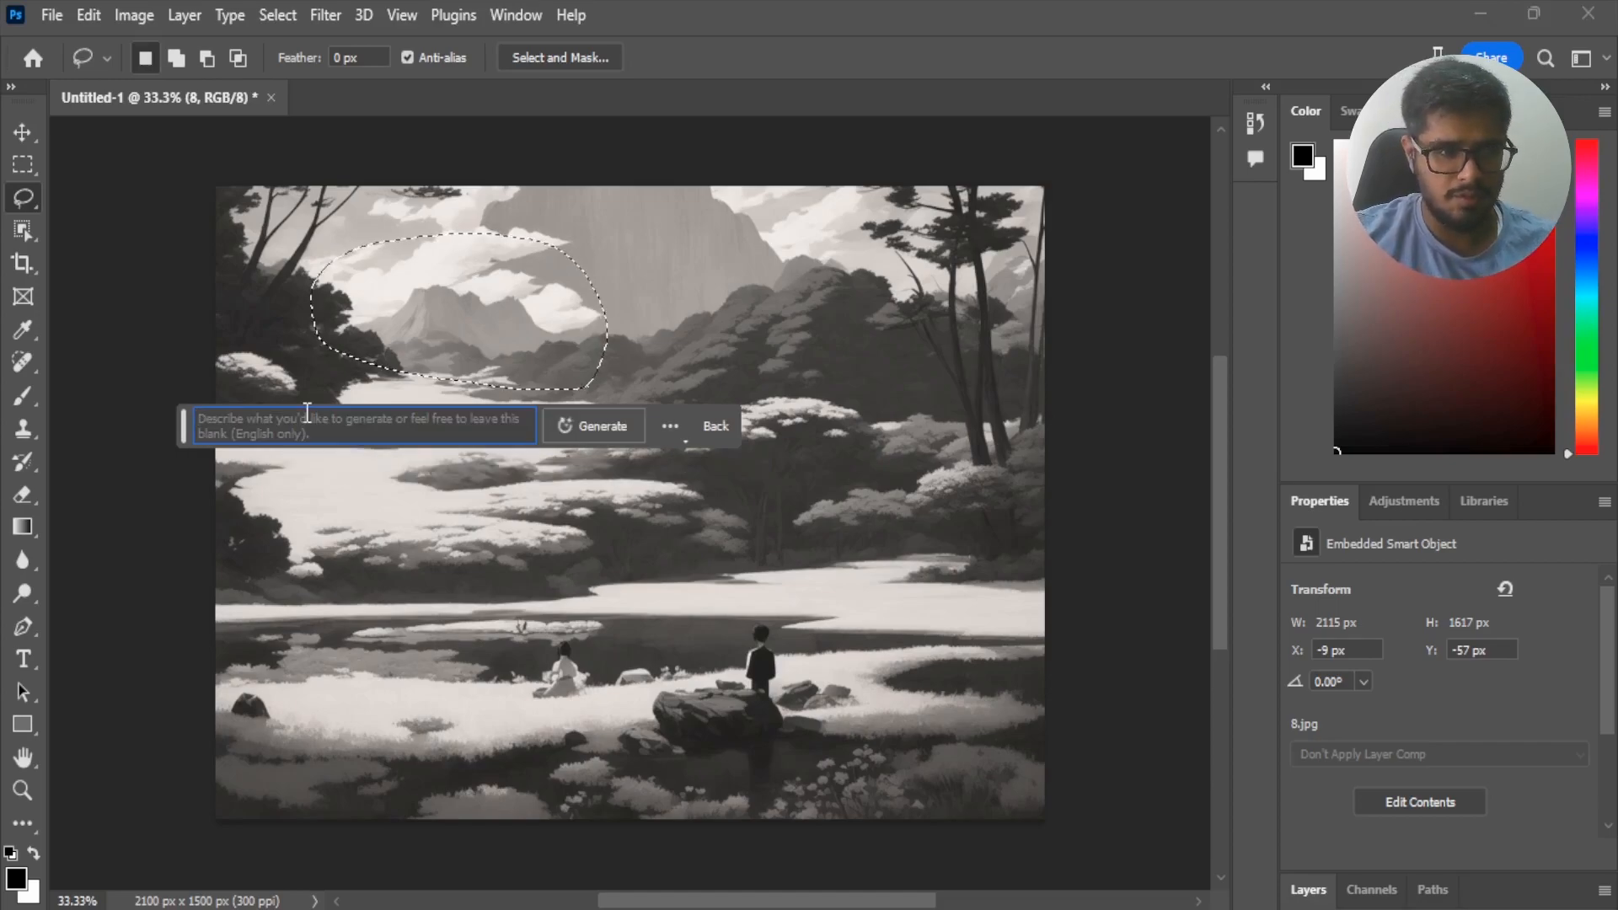
type("volcanic mountain")
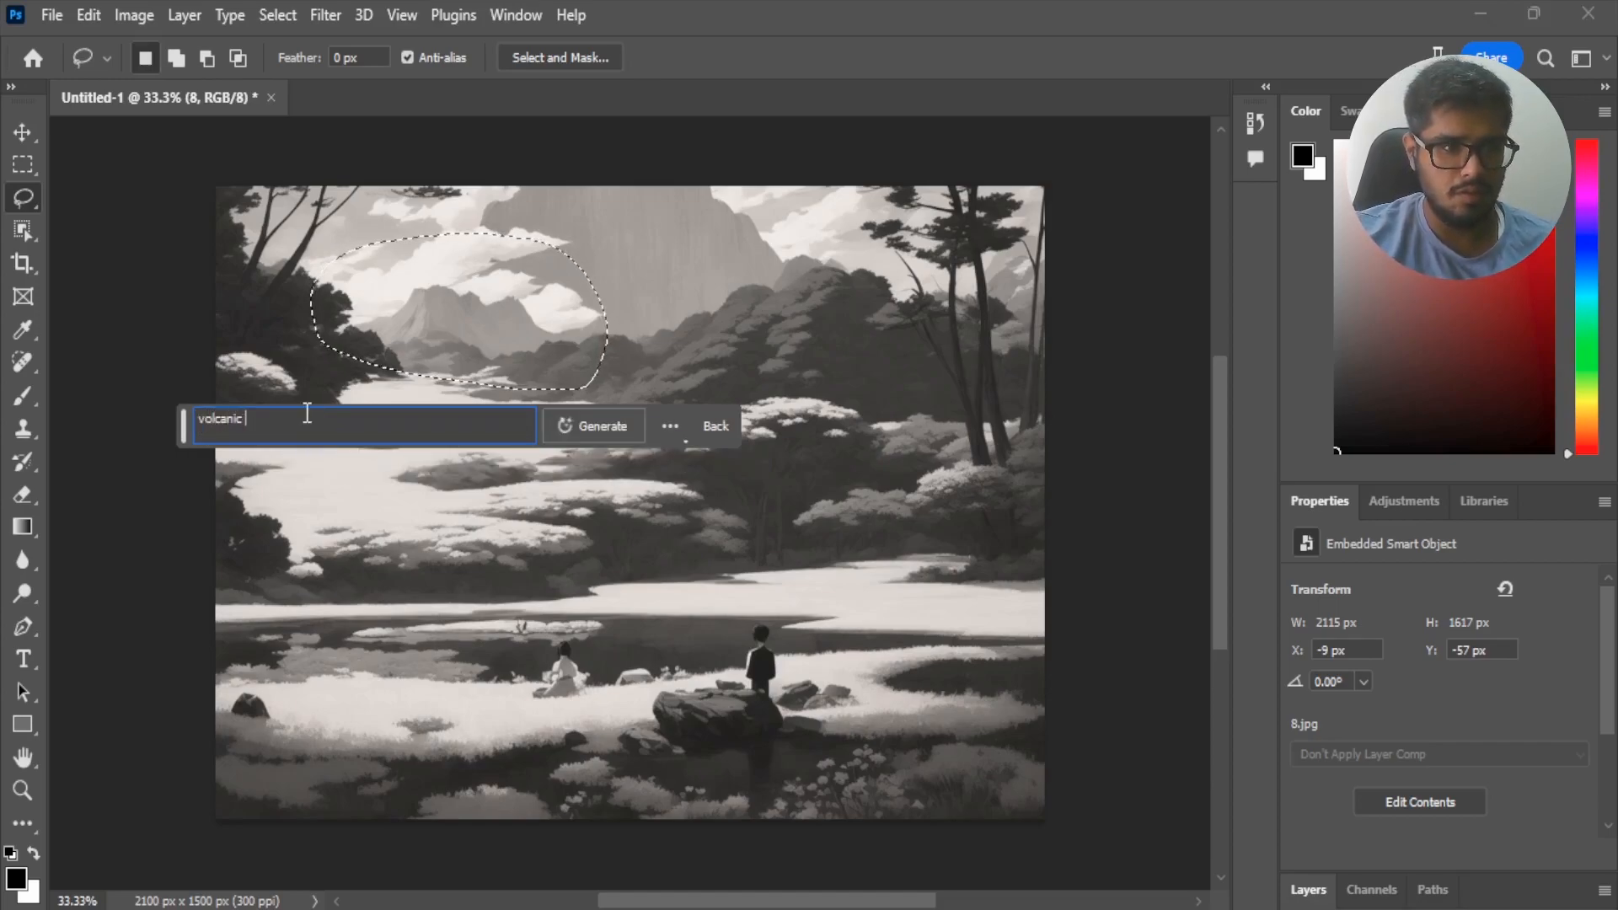
left_click(609, 433)
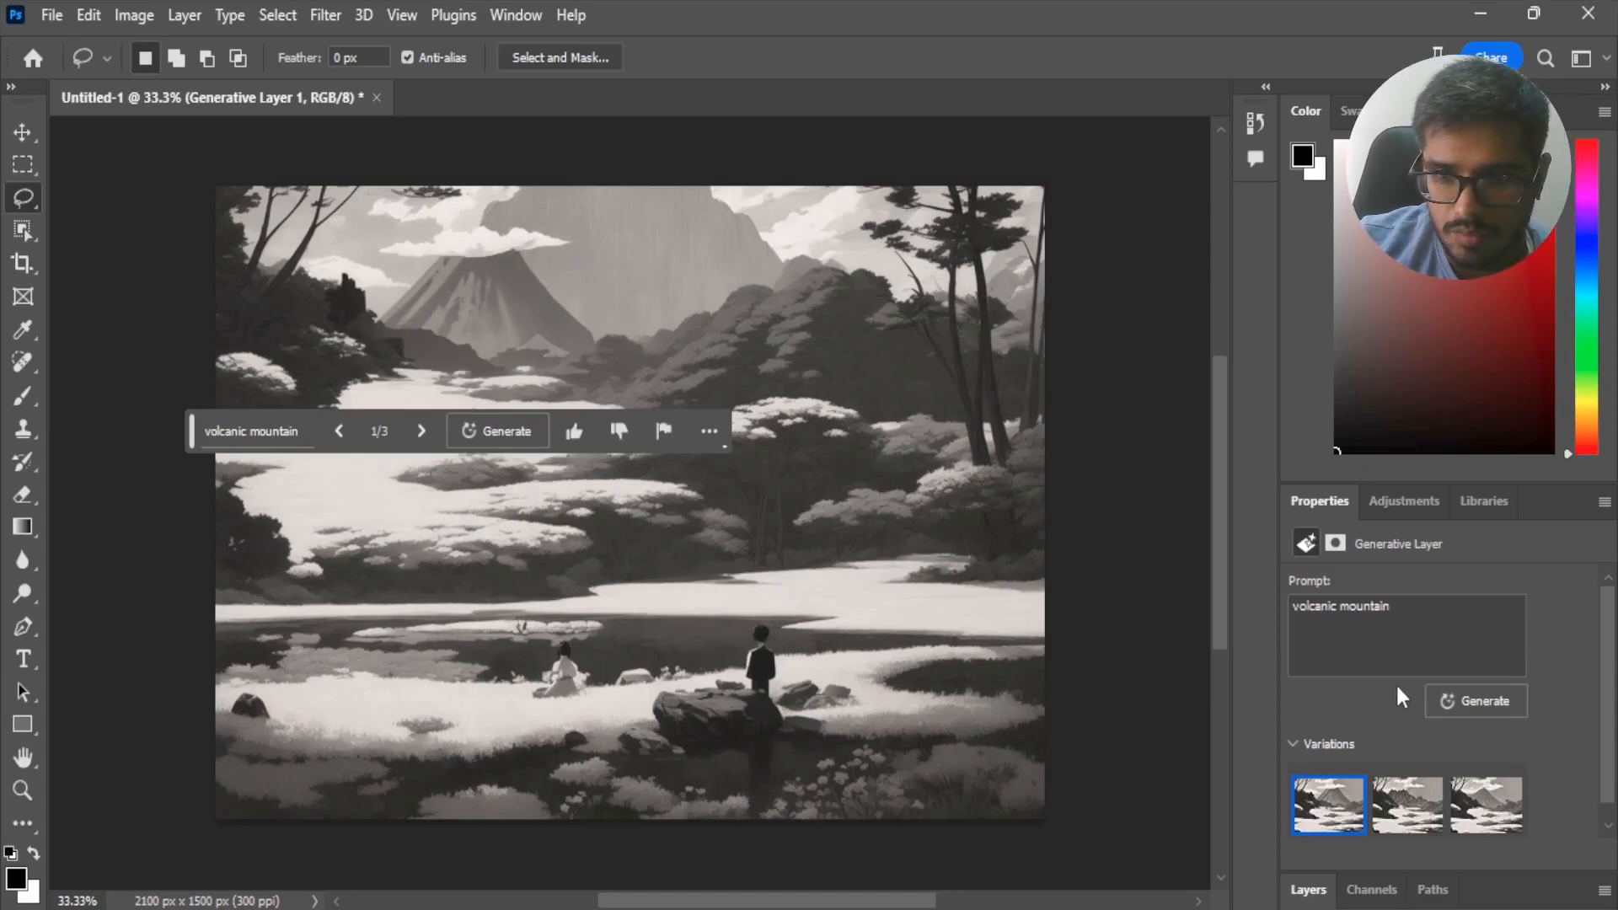
- Reveal the layer list and compare the picture with Generative Layer 1 hidden and shown
scroll(1397, 685, "down", 1)
left_click(1370, 899)
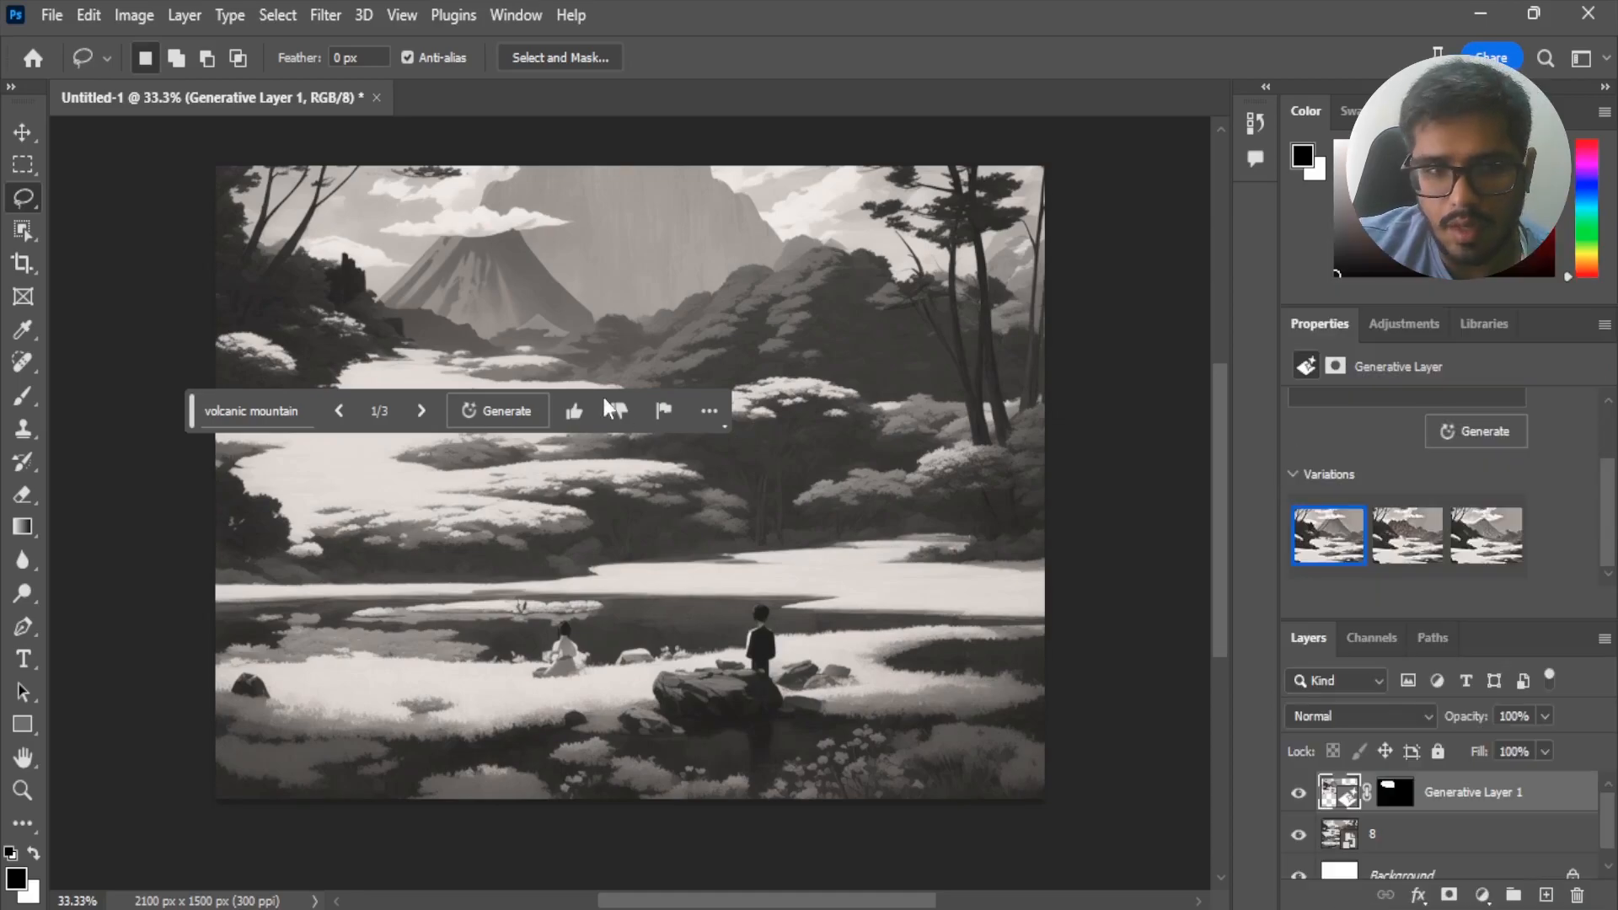
scroll(607, 399, "up", 3)
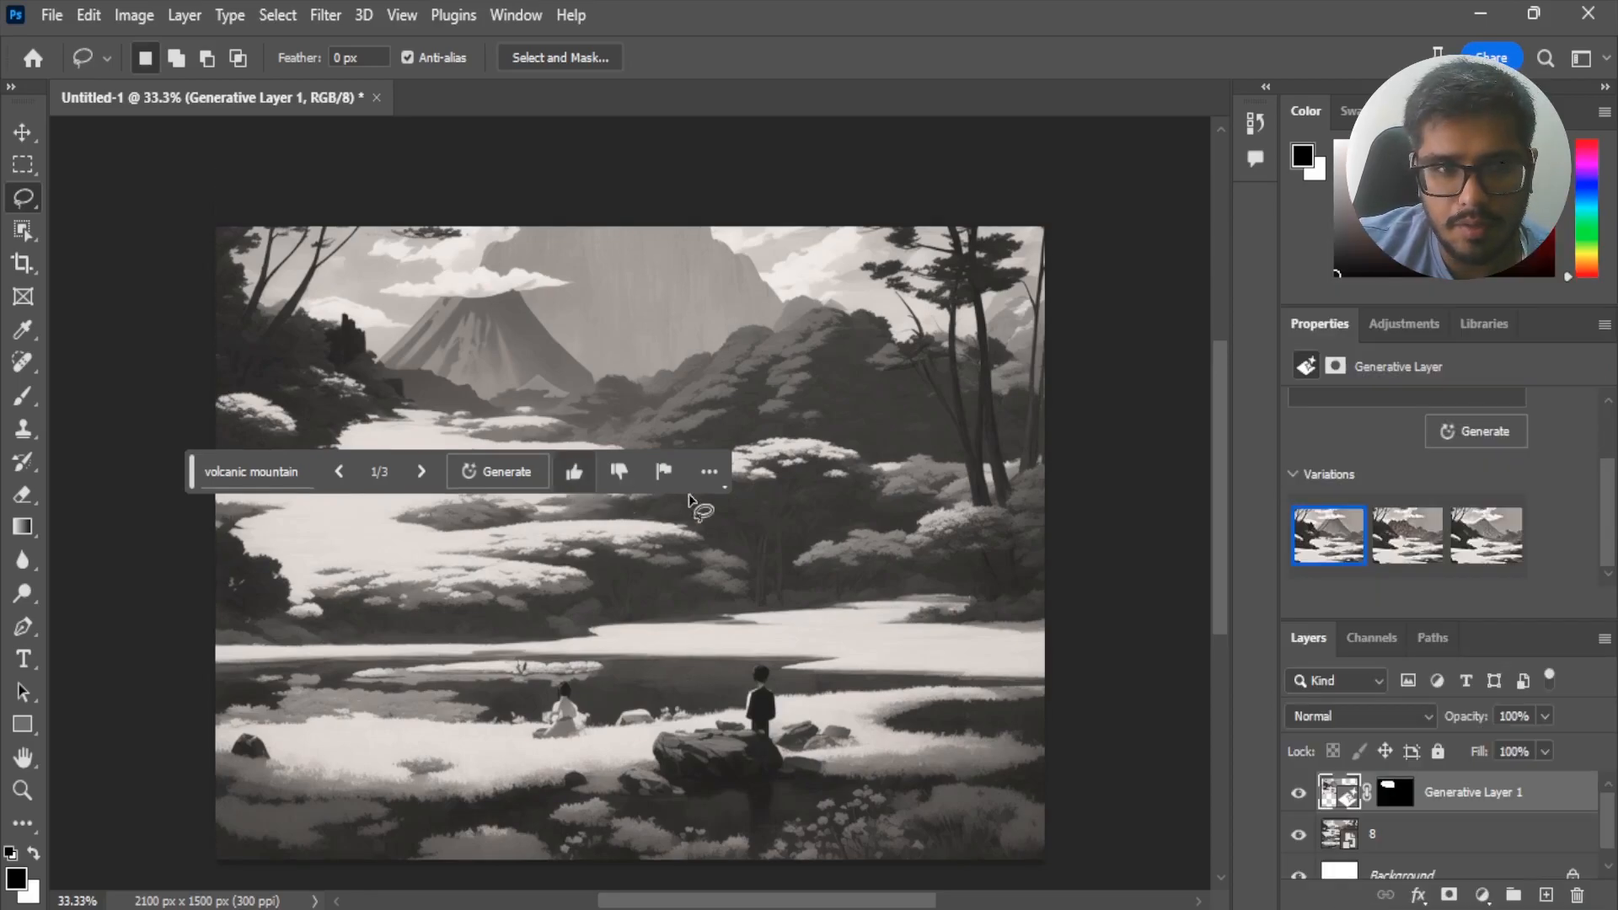
left_click(1301, 793)
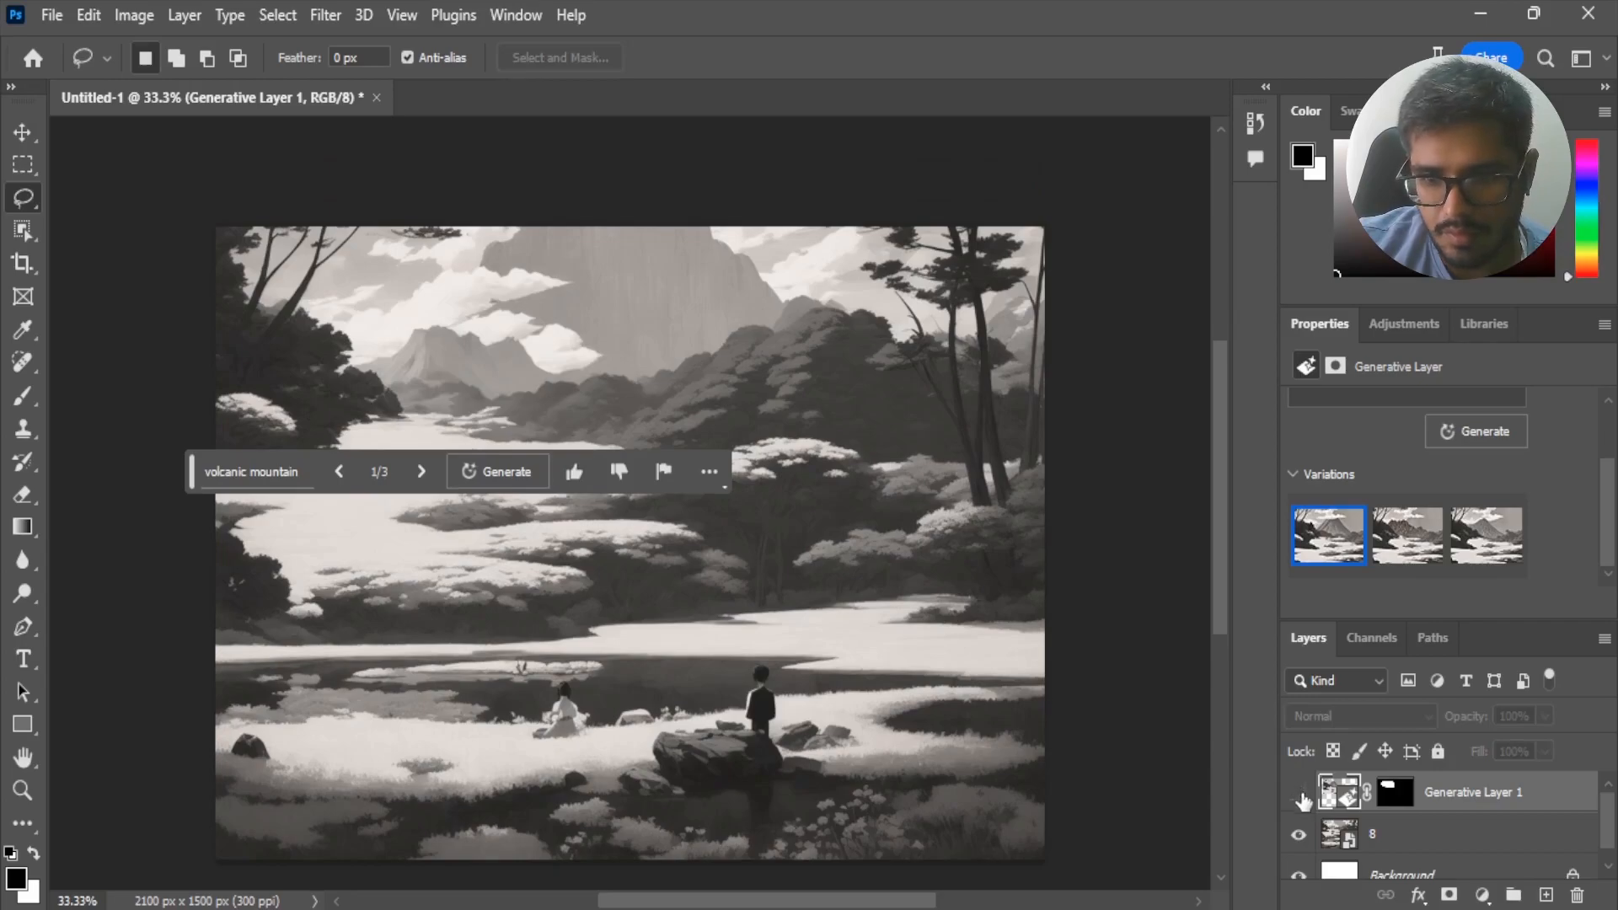
left_click(1298, 794)
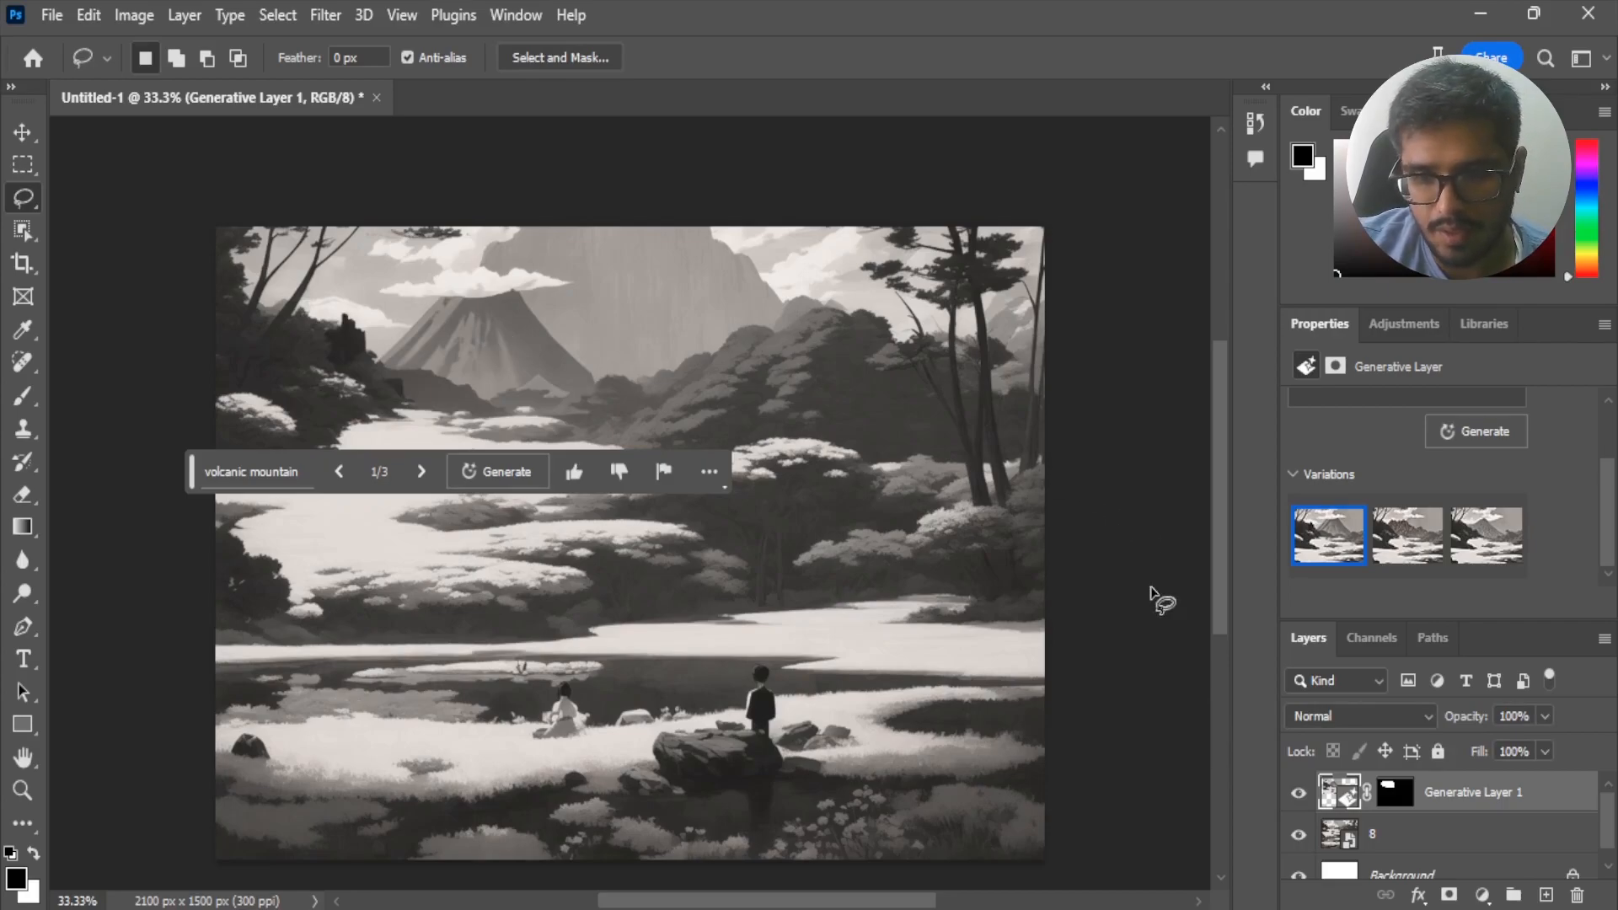
- Compare the generated volcanic mountain variations and return to the first one
left_click(422, 474)
left_click(423, 474)
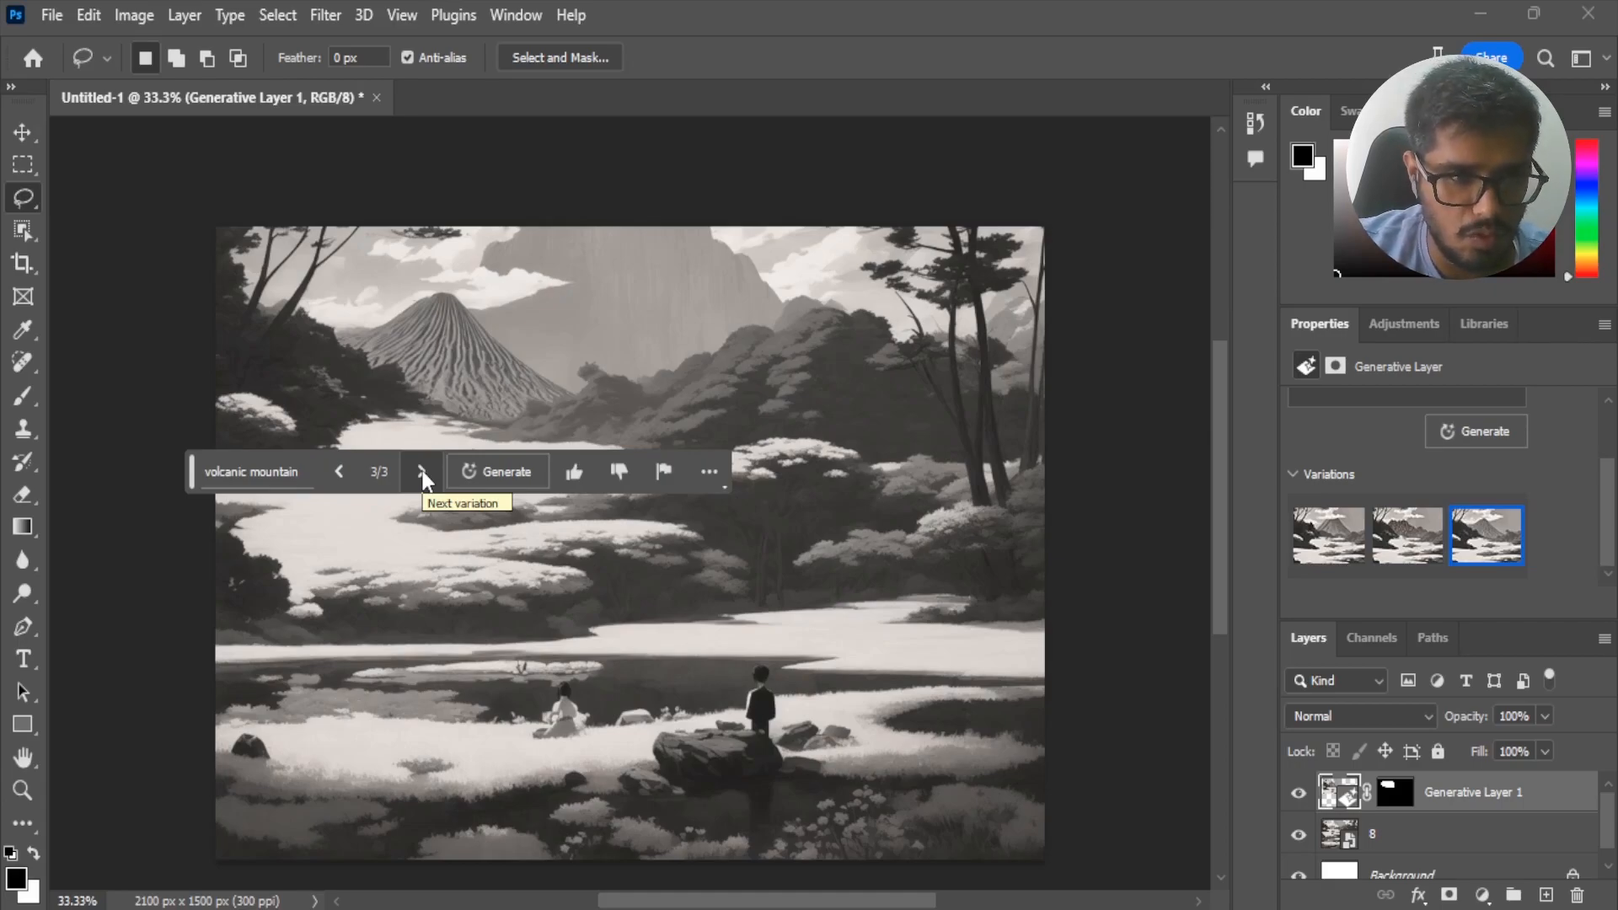
left_click(422, 474)
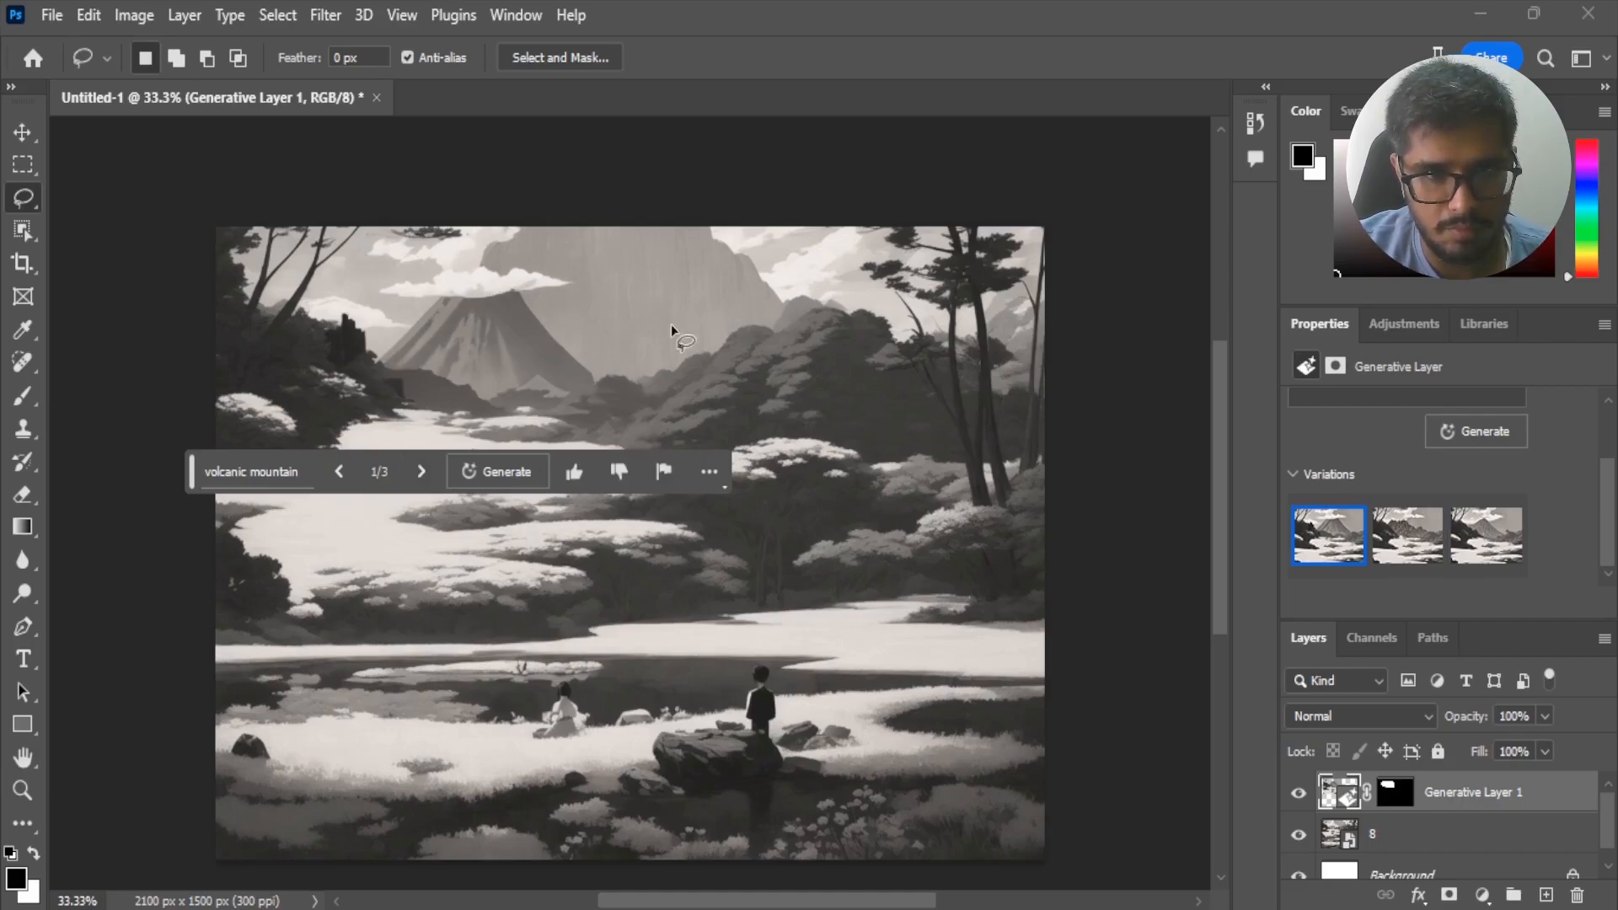
left_click(421, 471)
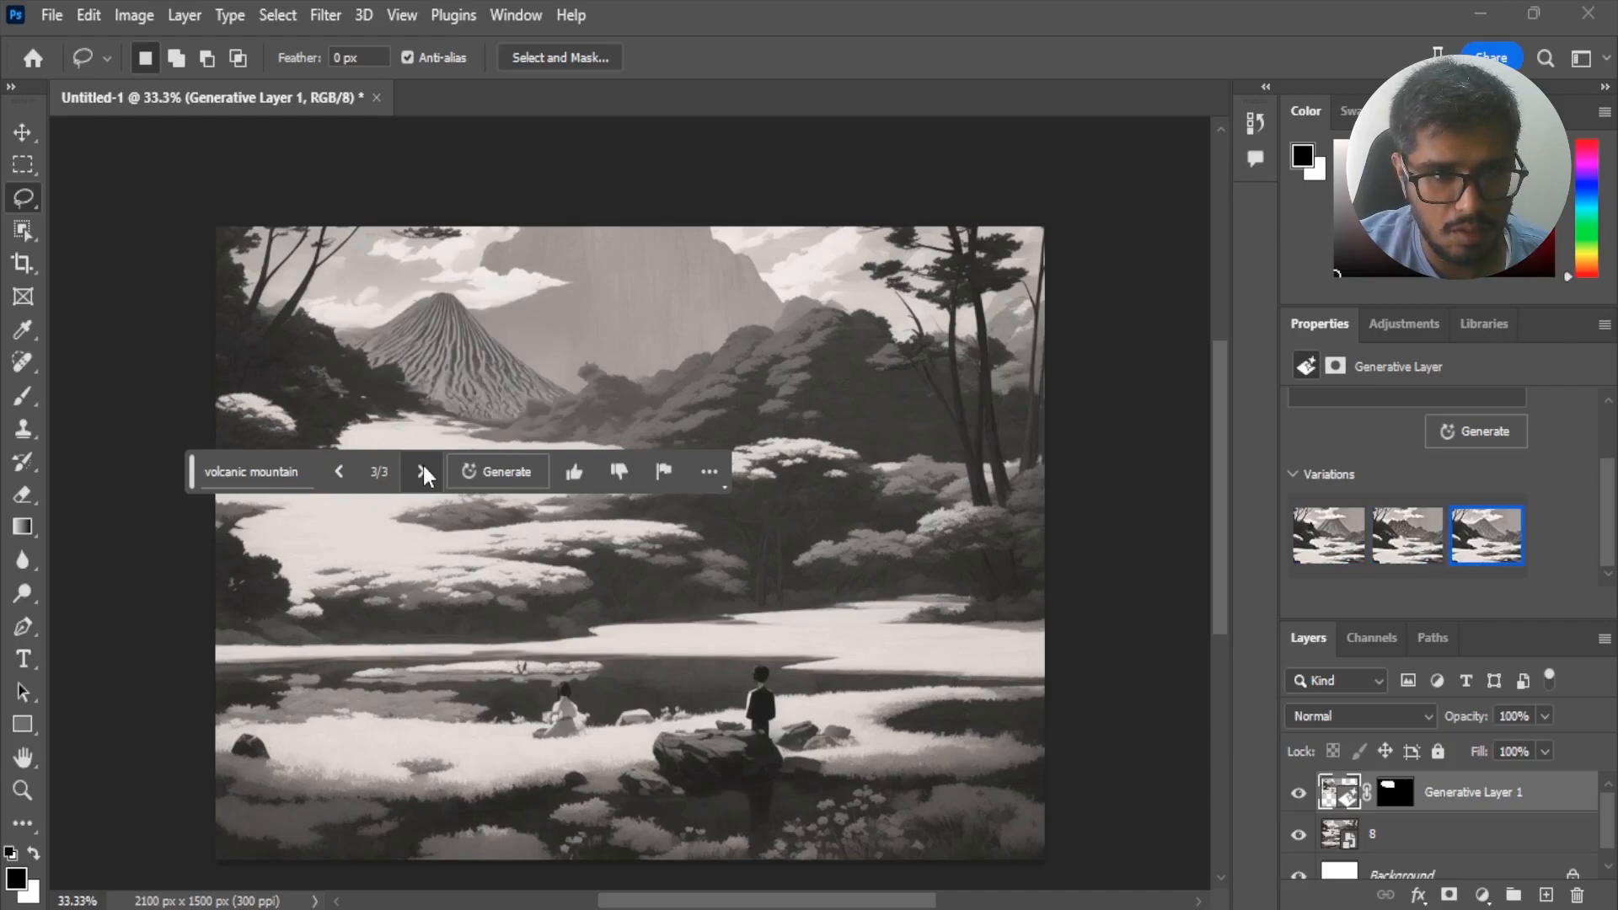
left_click(423, 468)
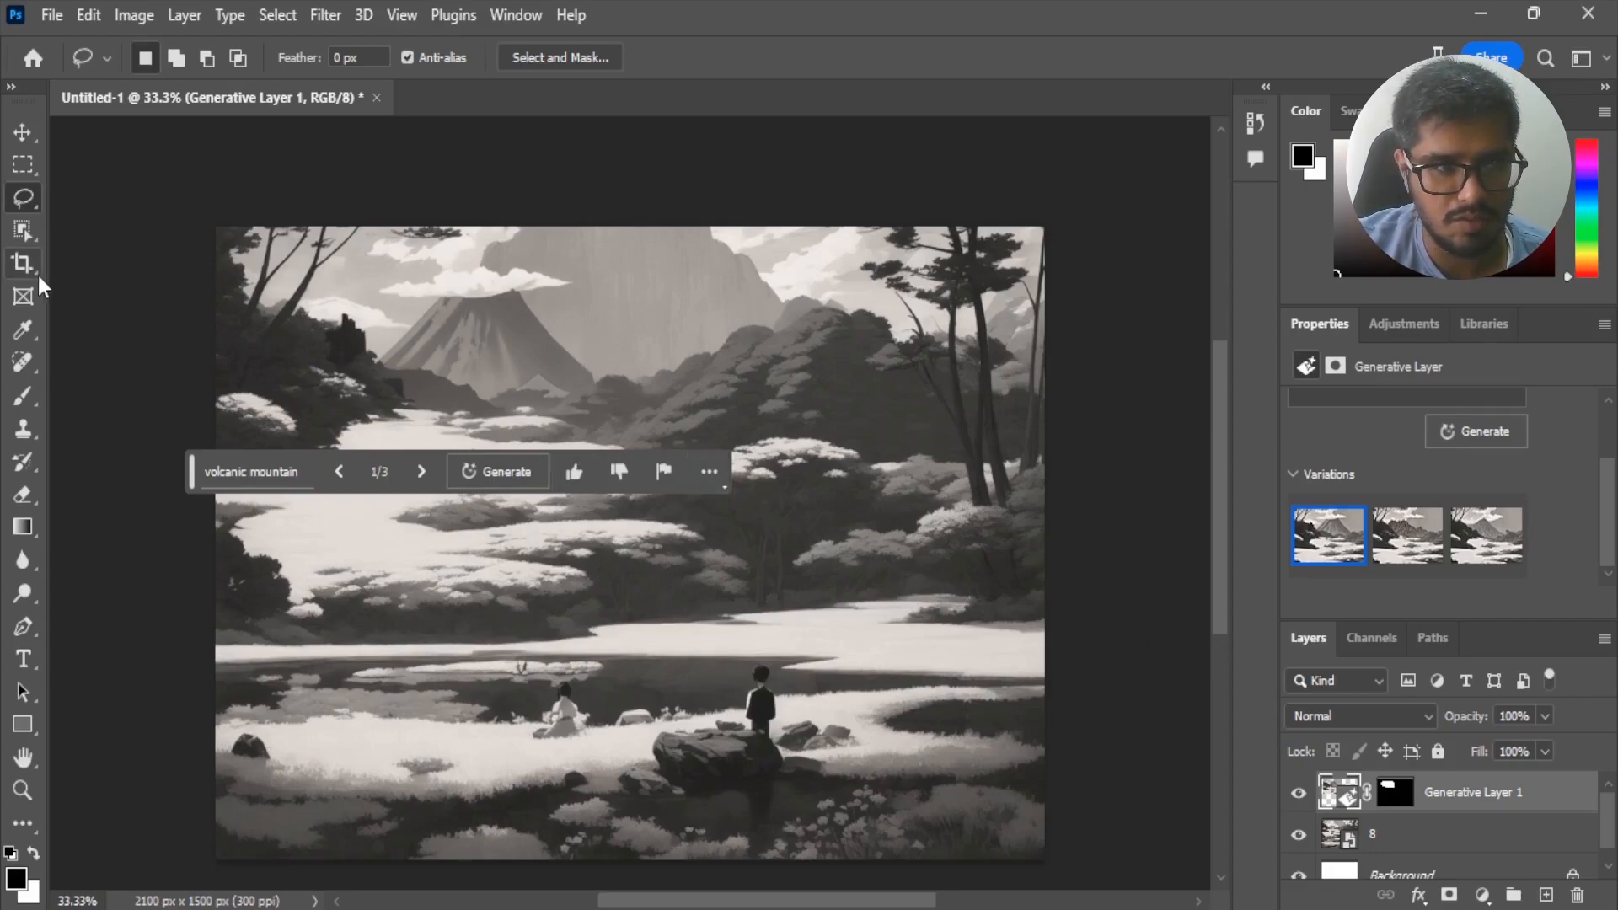
- Select a full-height rectangular strip along the image's right edge and fill it using Generative Fill with the prompt "cityscape"
left_click(23, 165)
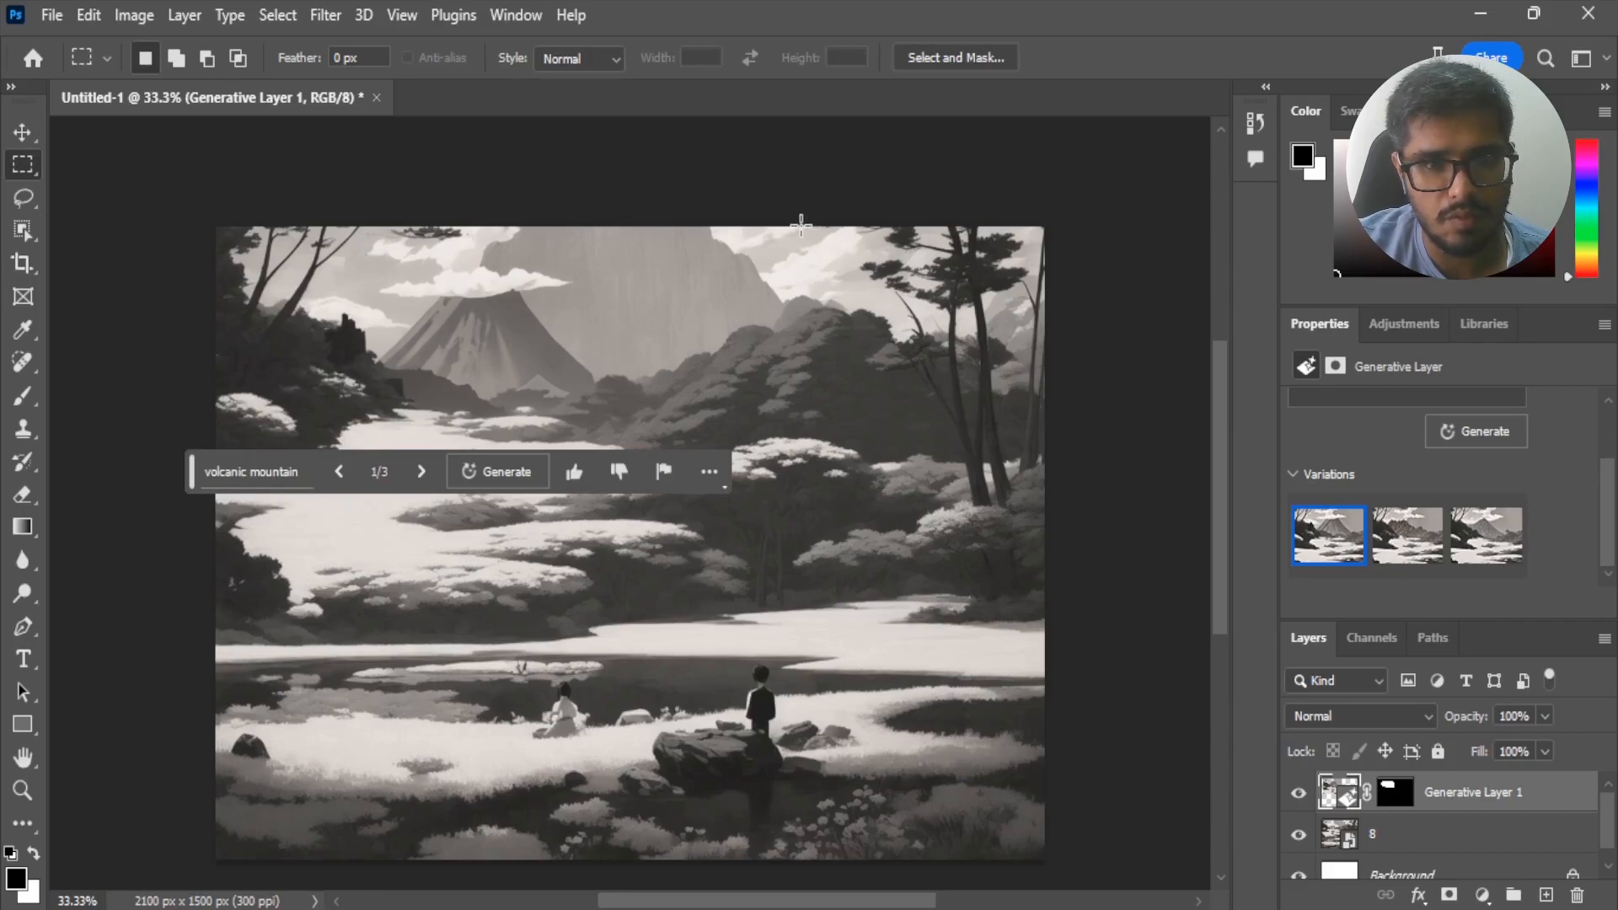
left_click_drag(776, 225, 1044, 860)
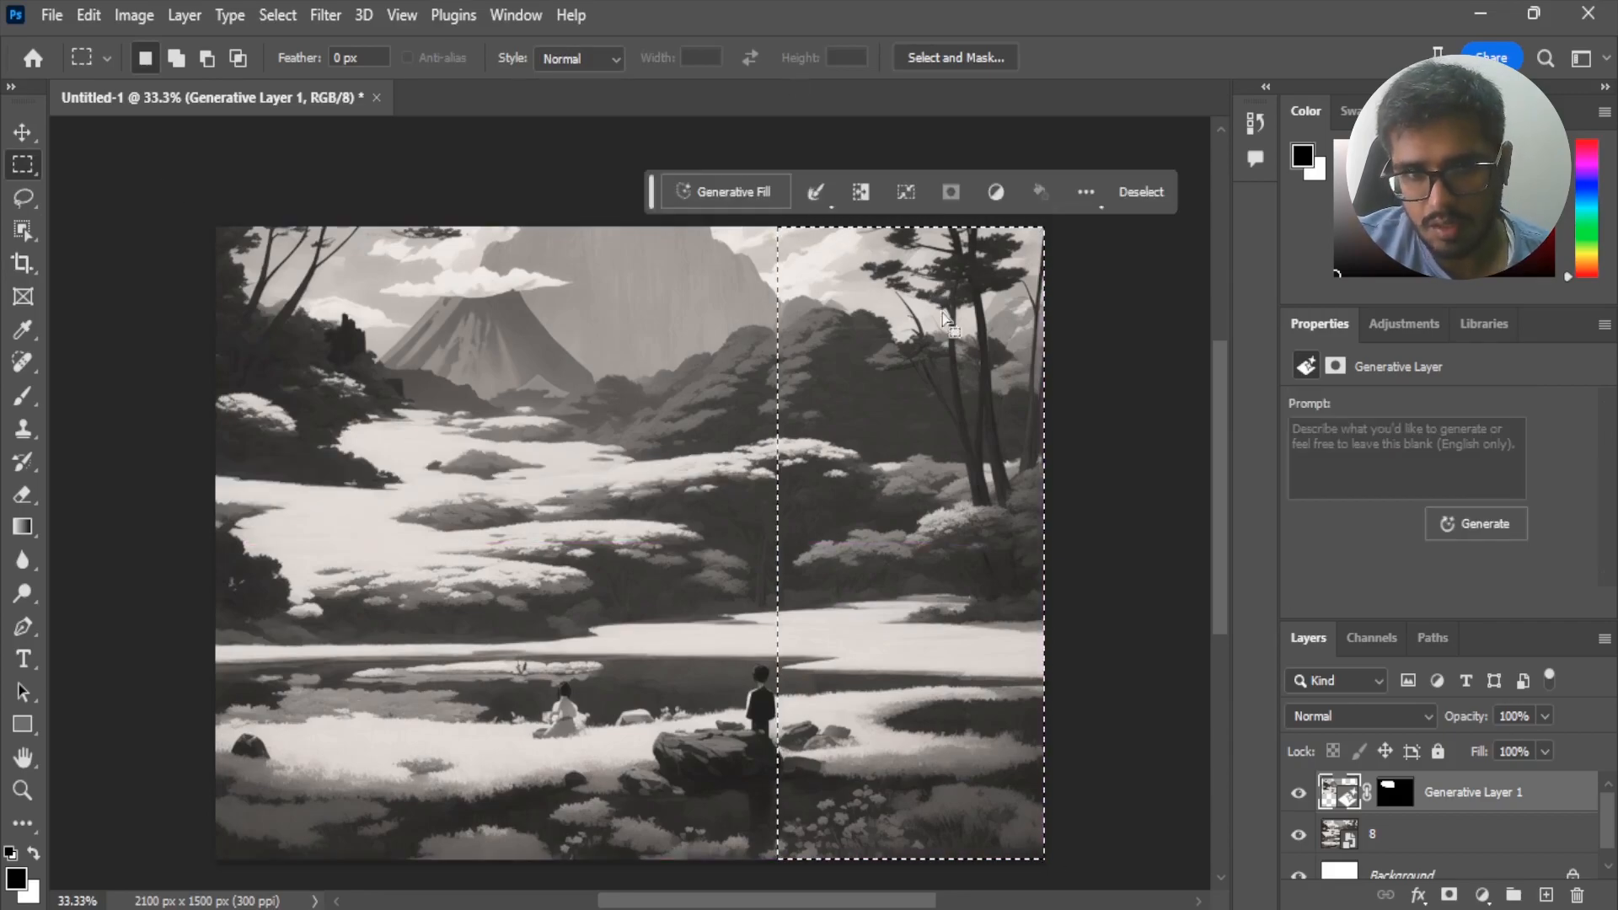
left_click(744, 200)
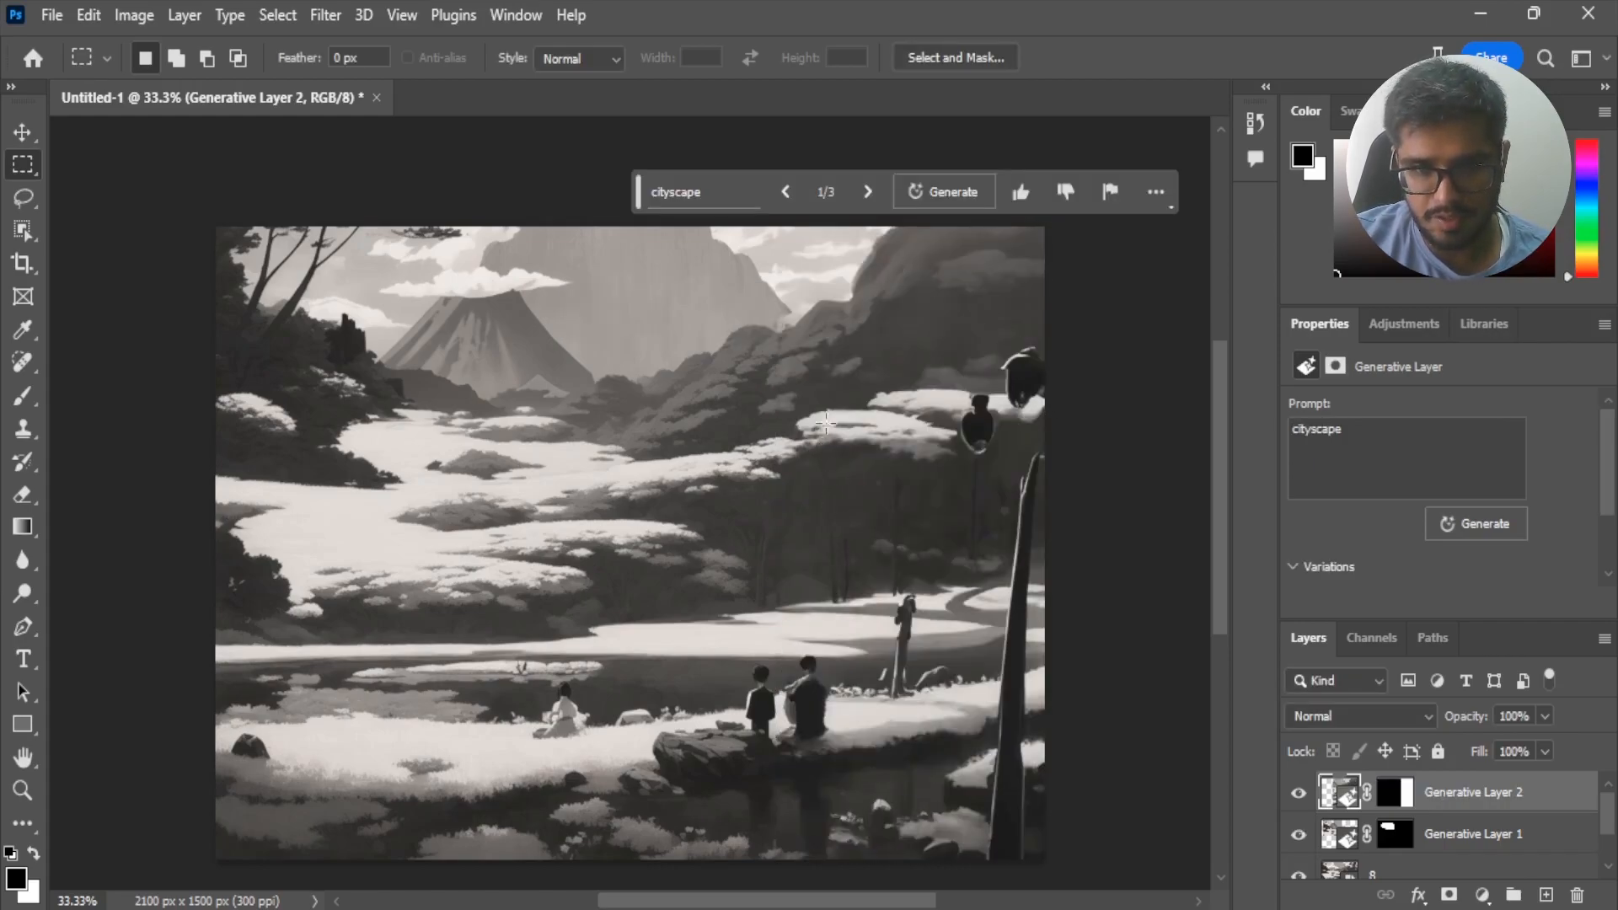
- Compare the generated cityscape variations and show the second one
left_click(856, 197)
left_click(856, 196)
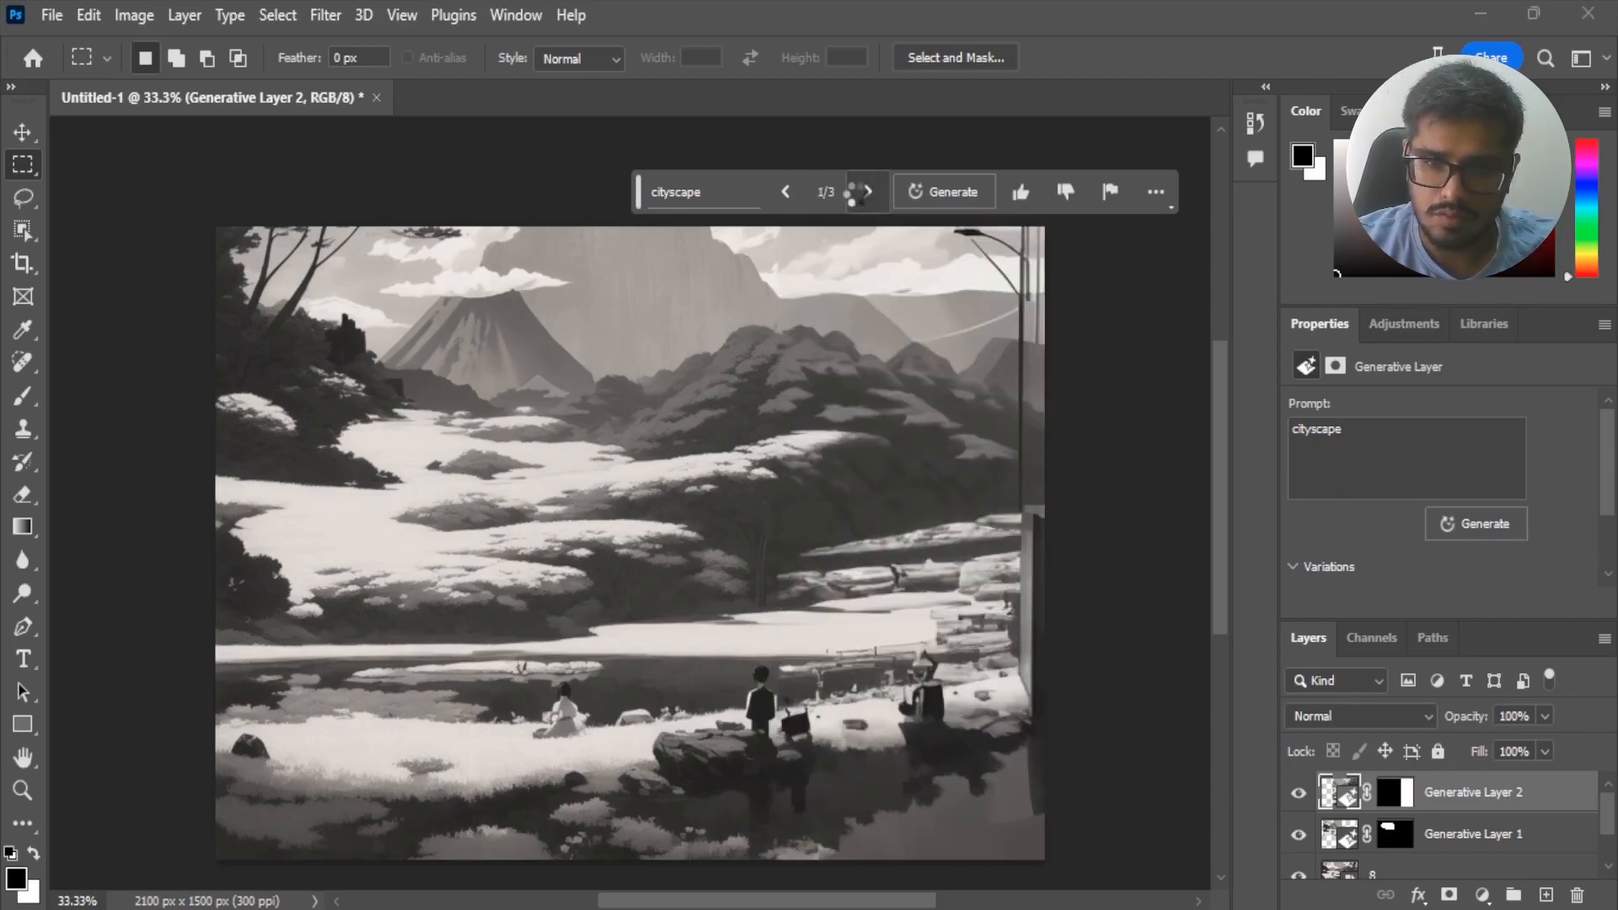
left_click(785, 192)
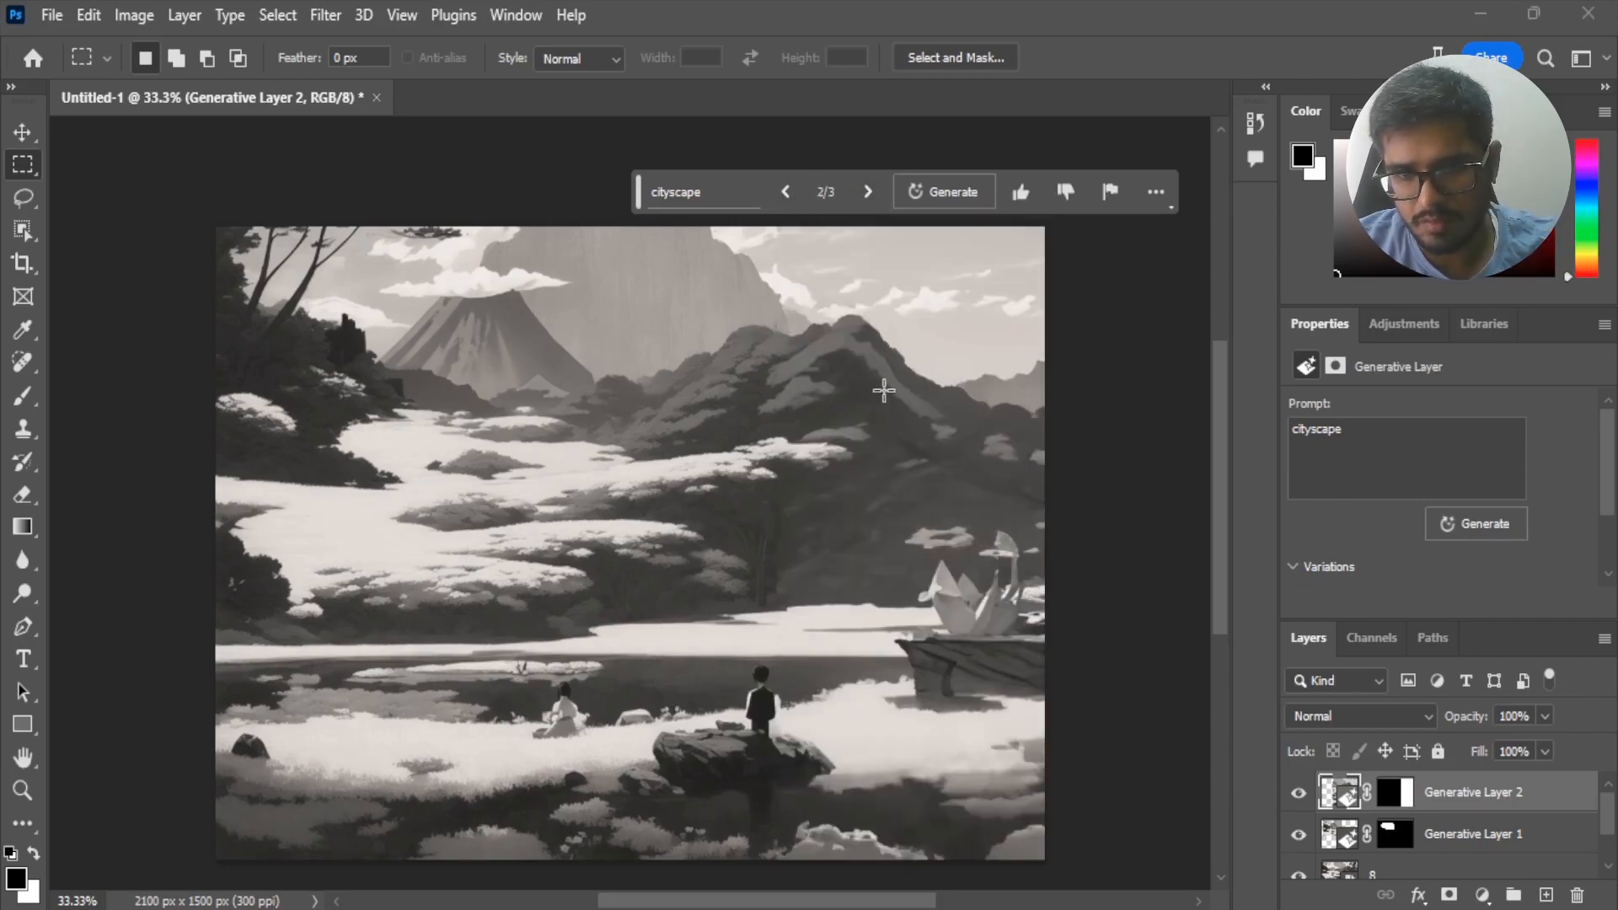
- Extend the fill prompt to "cityscape buildings and towers and factories" and generate new variations
left_click(715, 195)
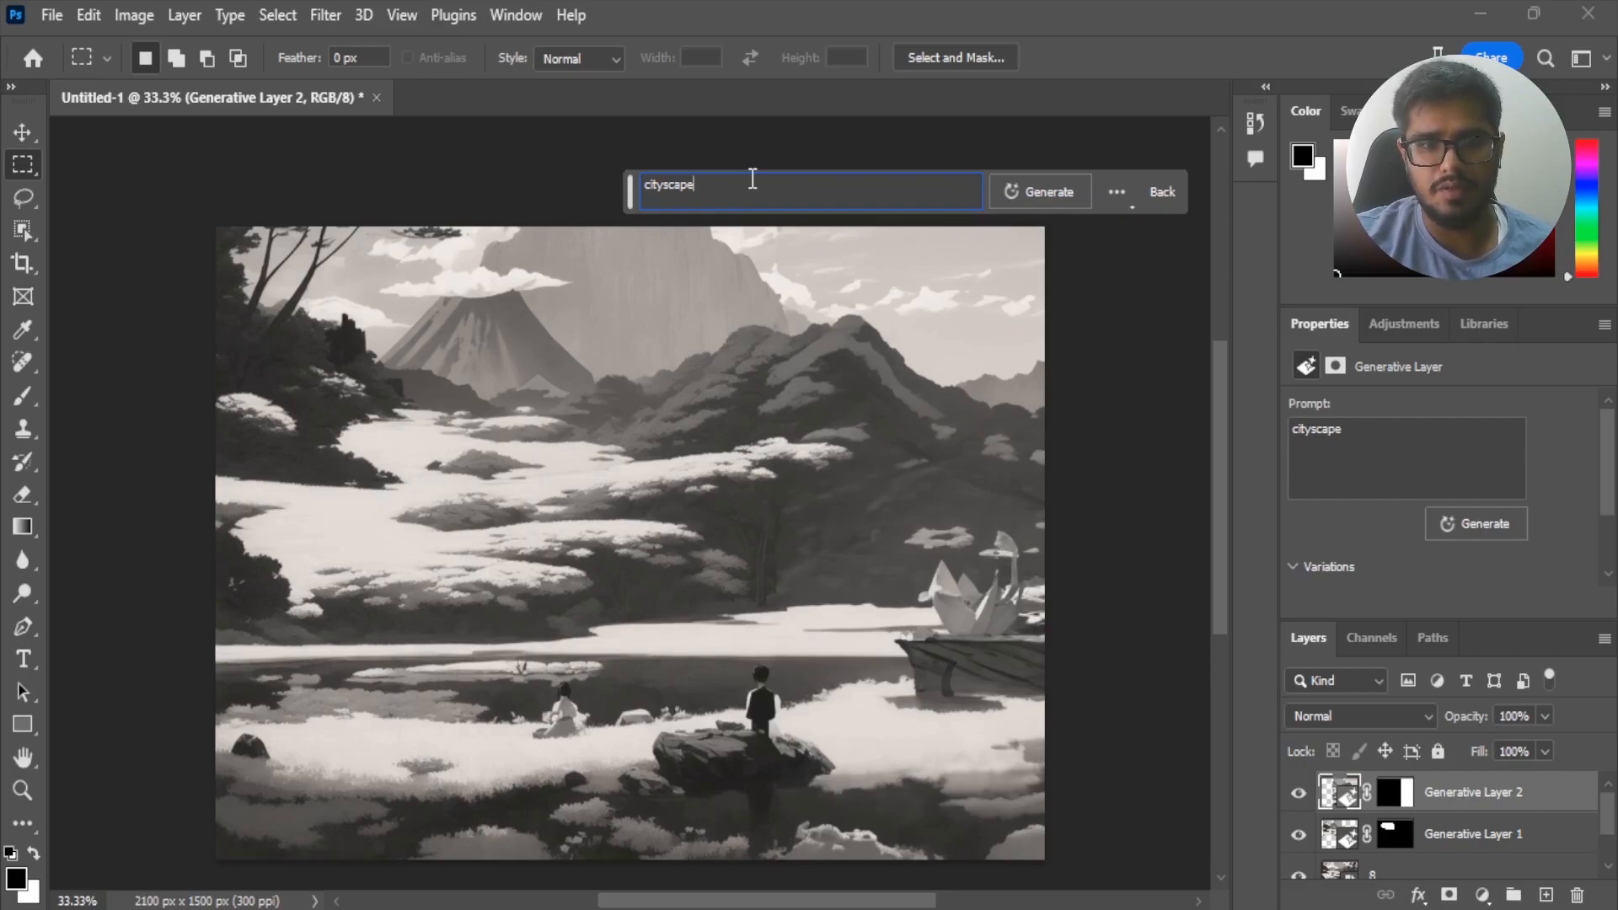
type("buildings")
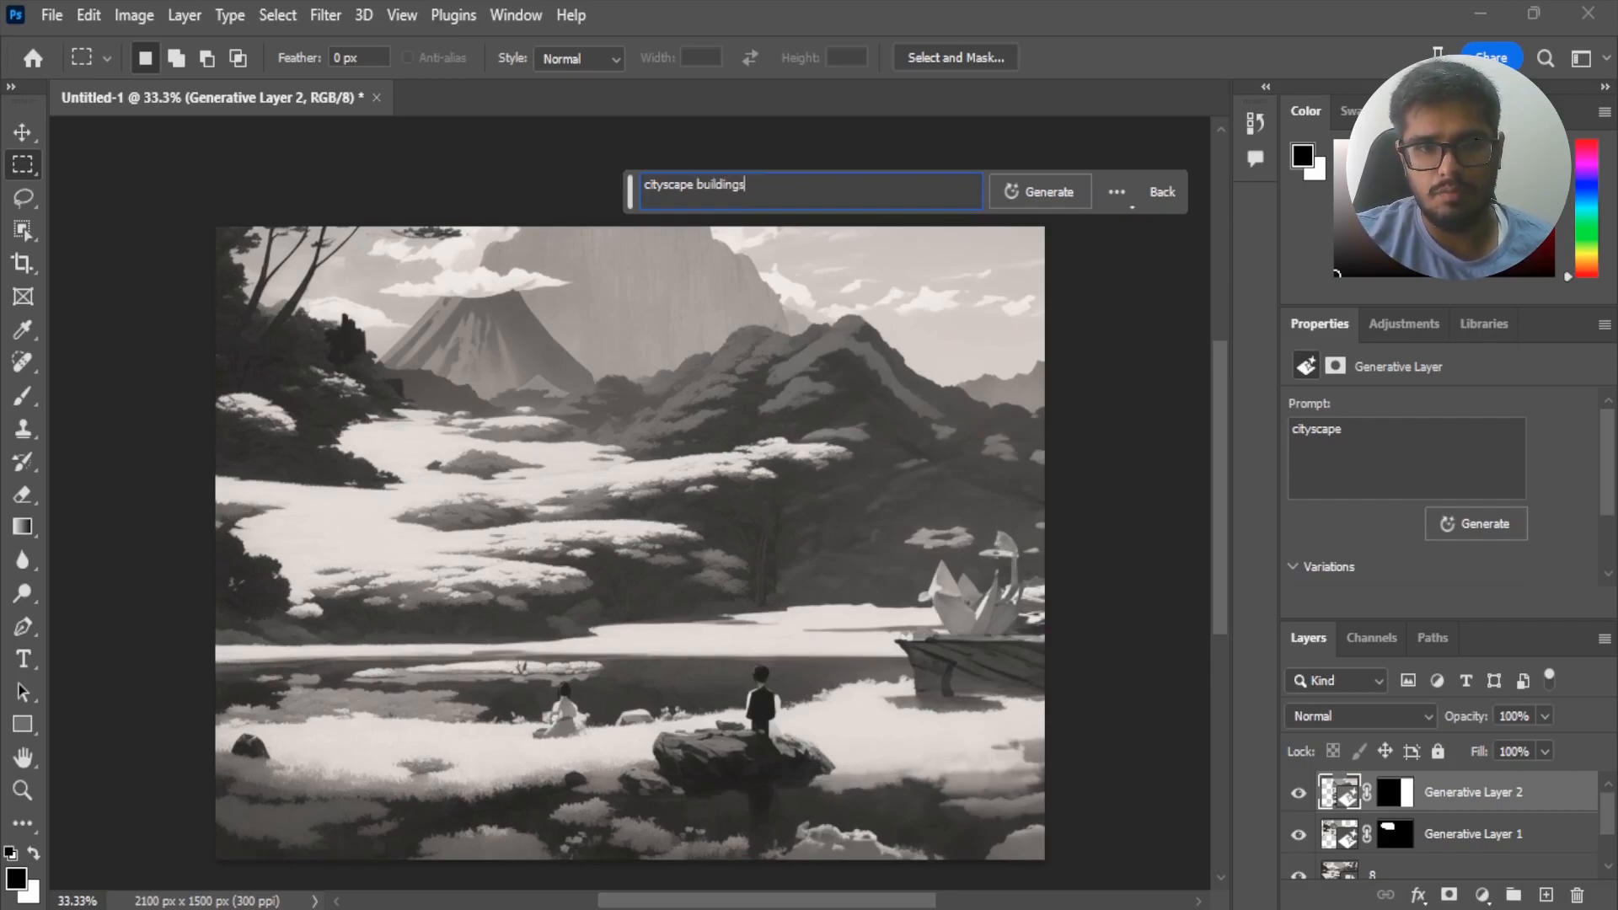
type(" and towers and factories")
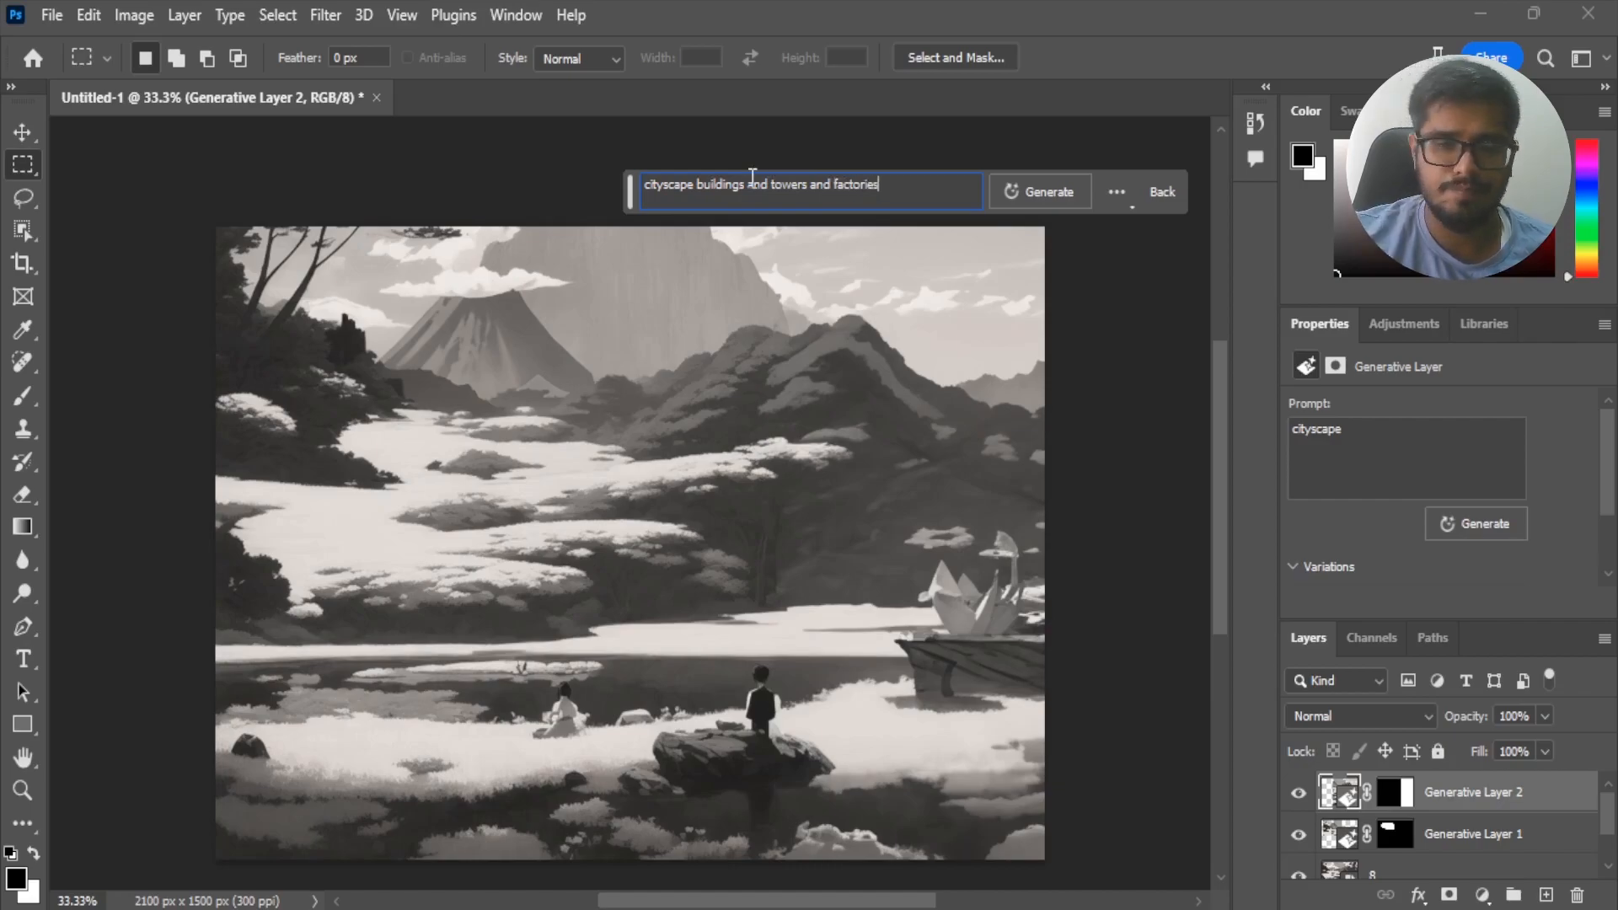
left_click(1030, 191)
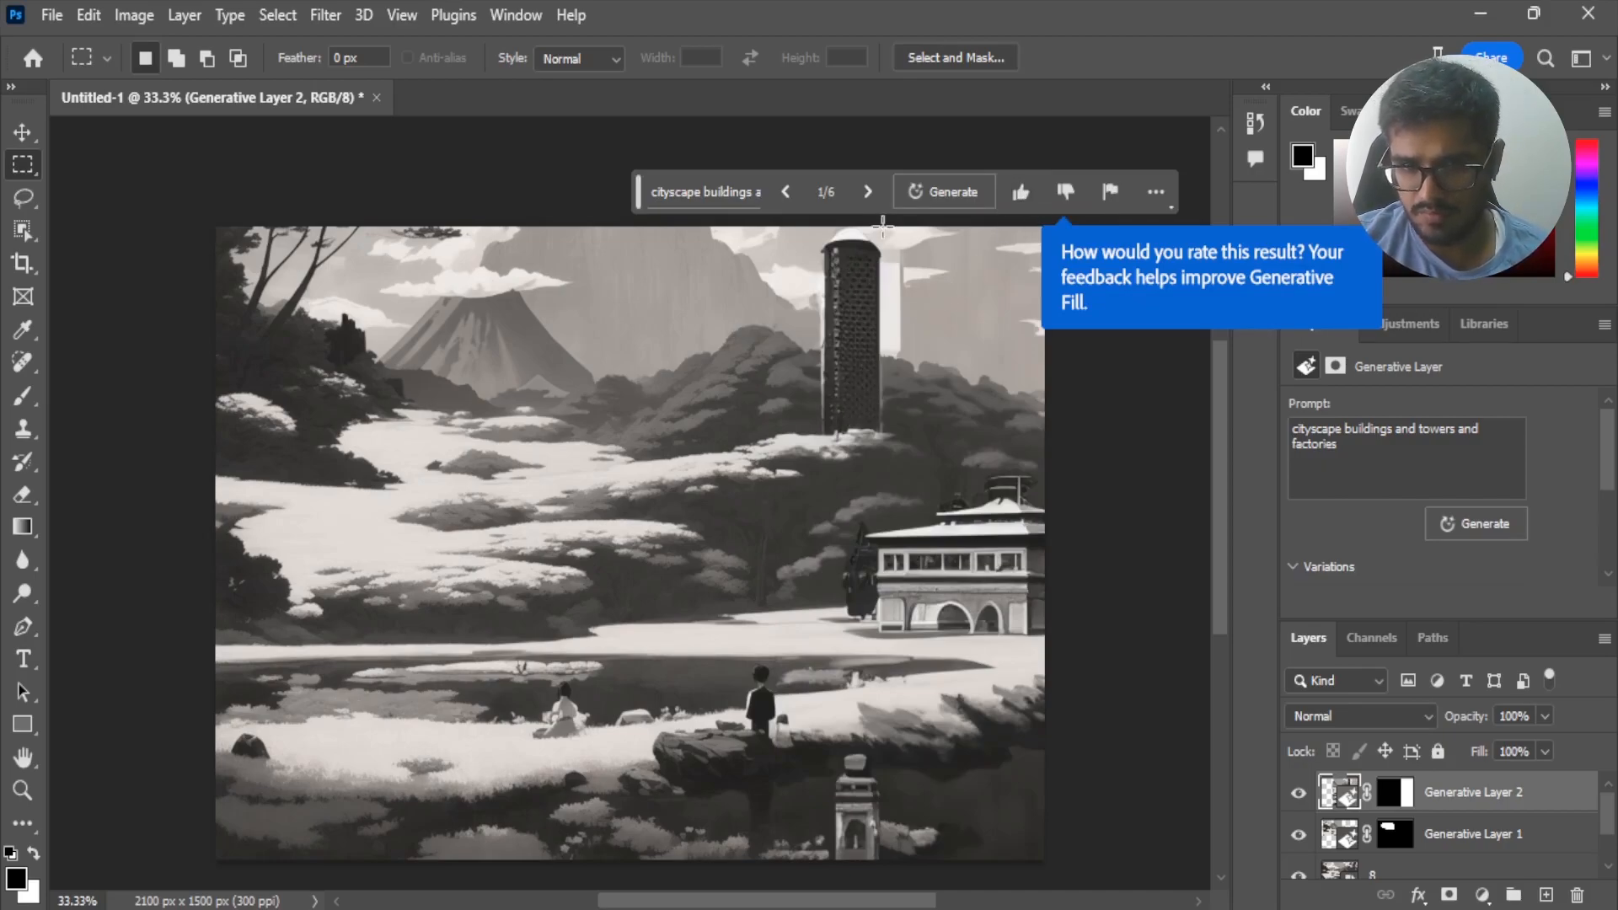
- Browse the variations on Generative Layer 2 and generate another set with the same prompt
left_click(867, 192)
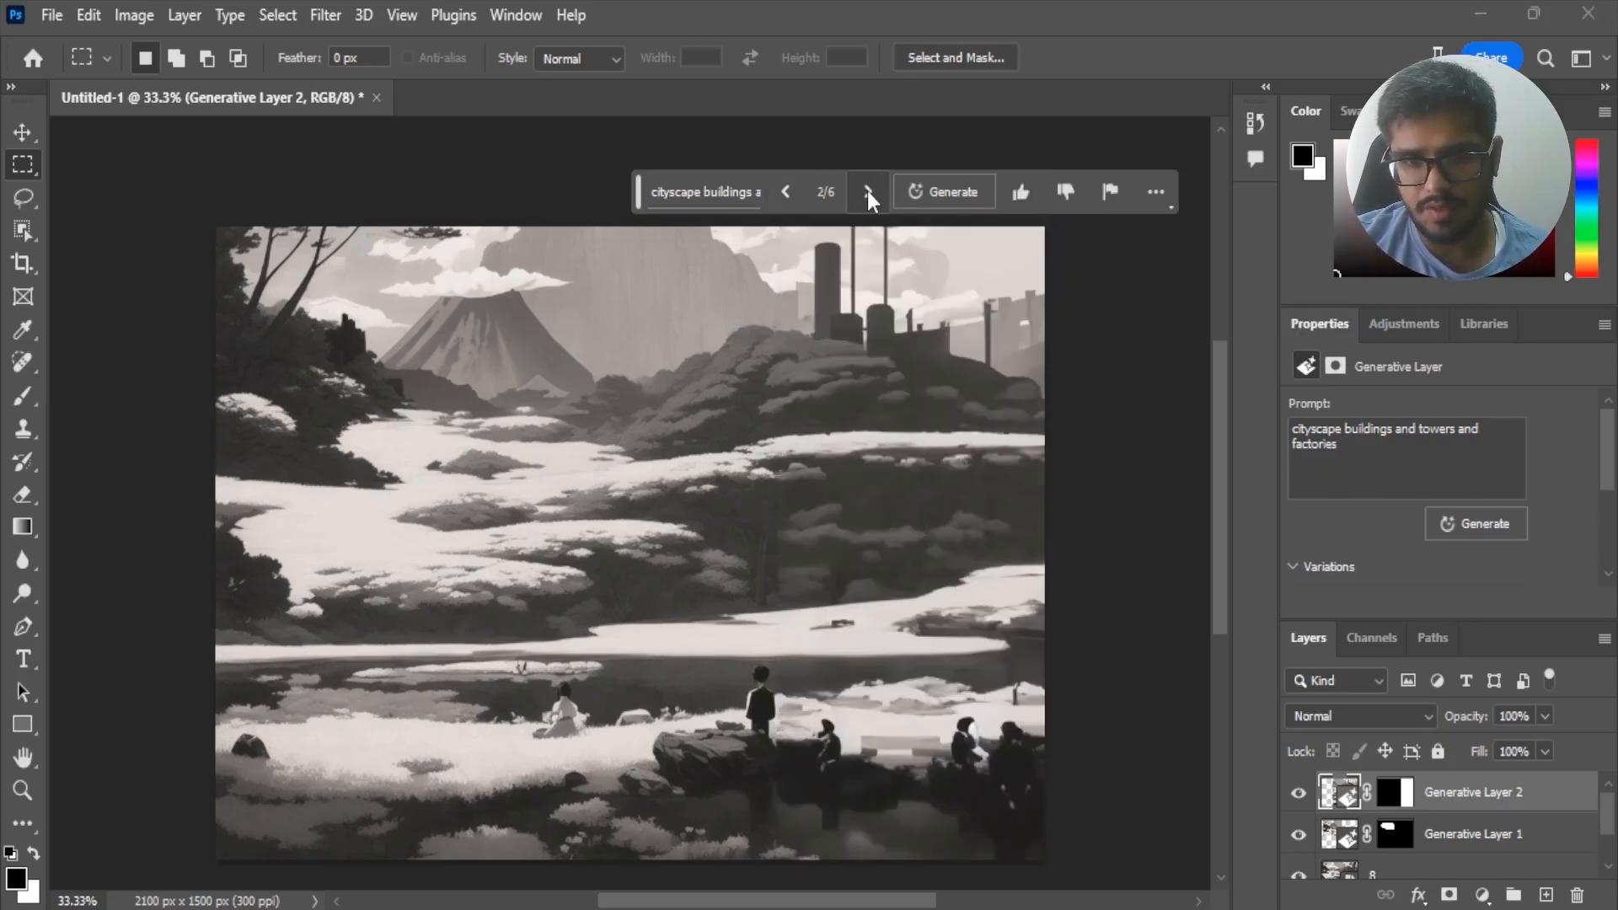
left_click(867, 192)
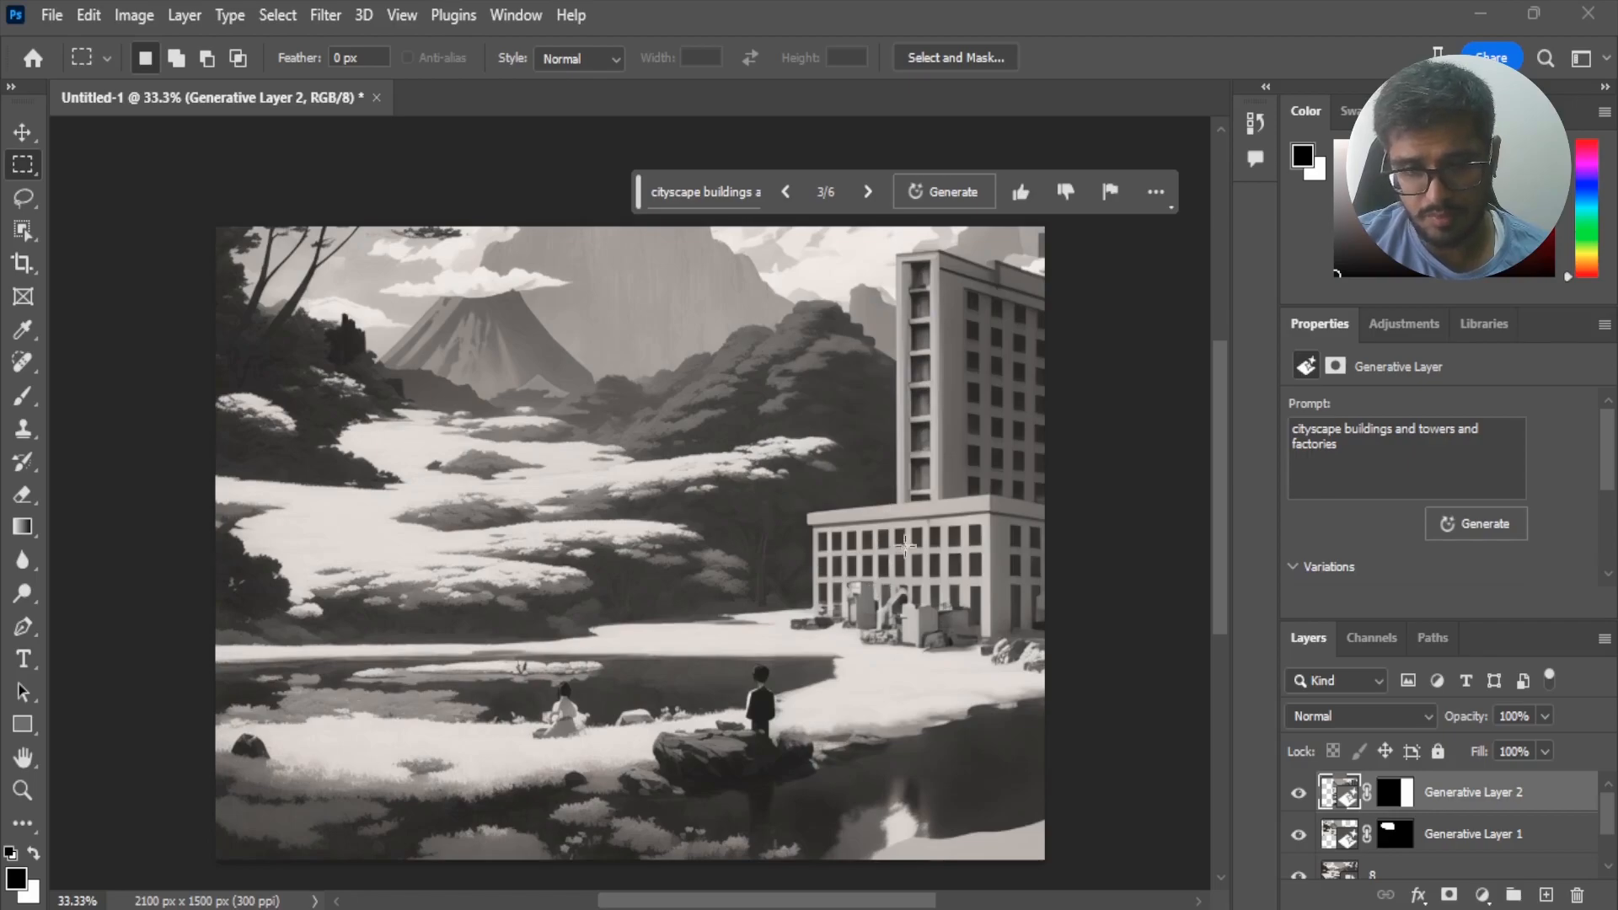
left_click(867, 191)
left_click(867, 191)
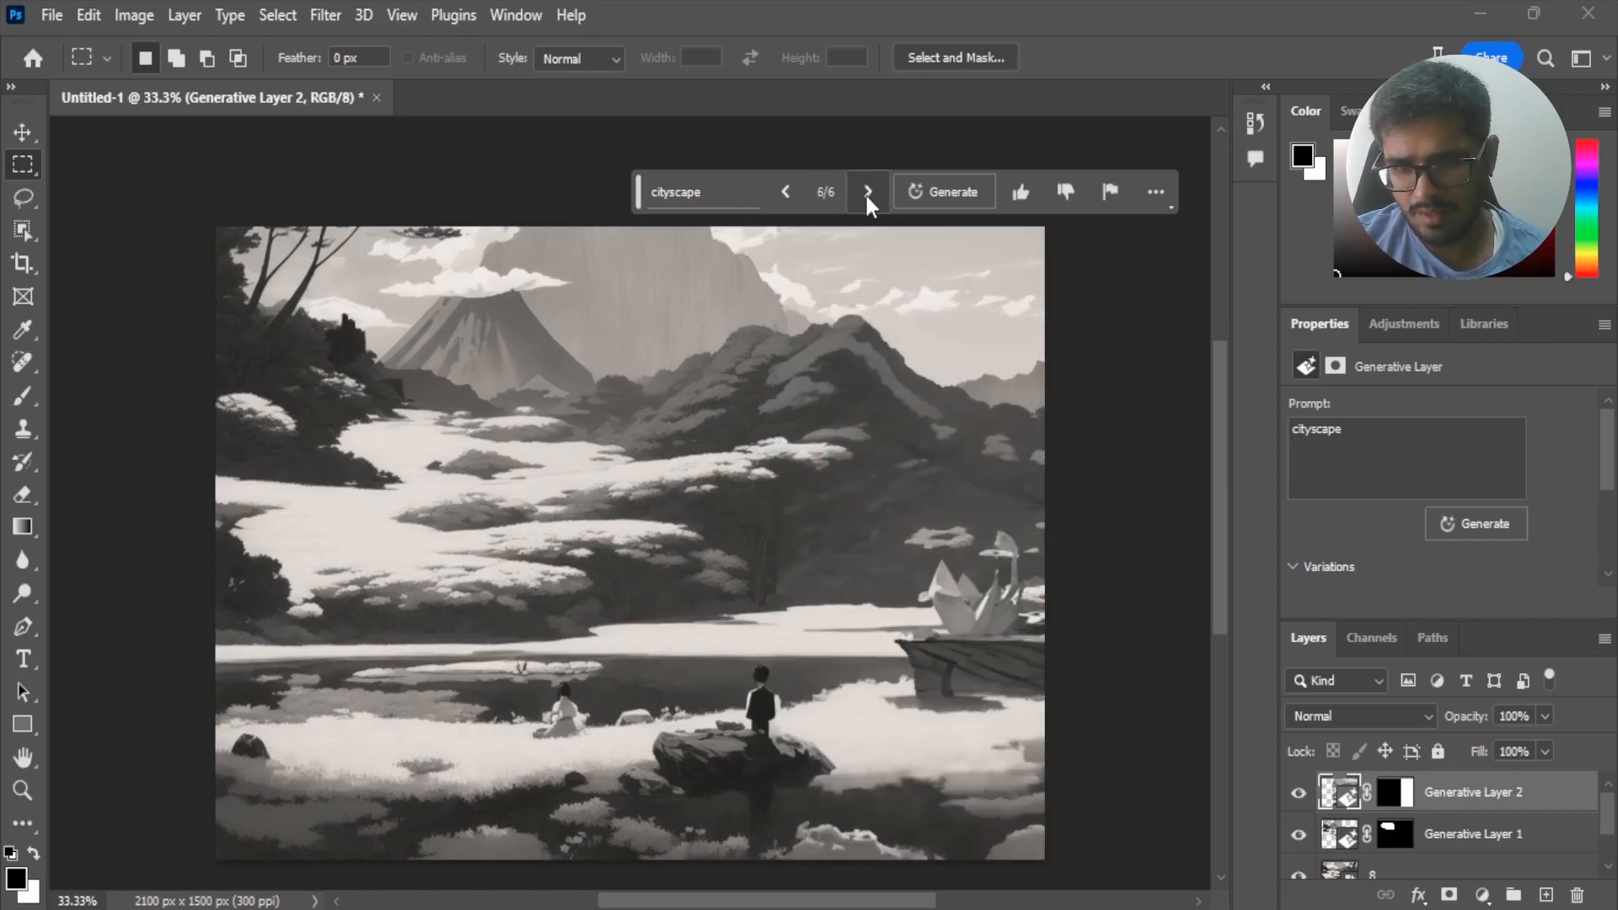
left_click(867, 191)
left_click(867, 191)
left_click(867, 191)
left_click(867, 191)
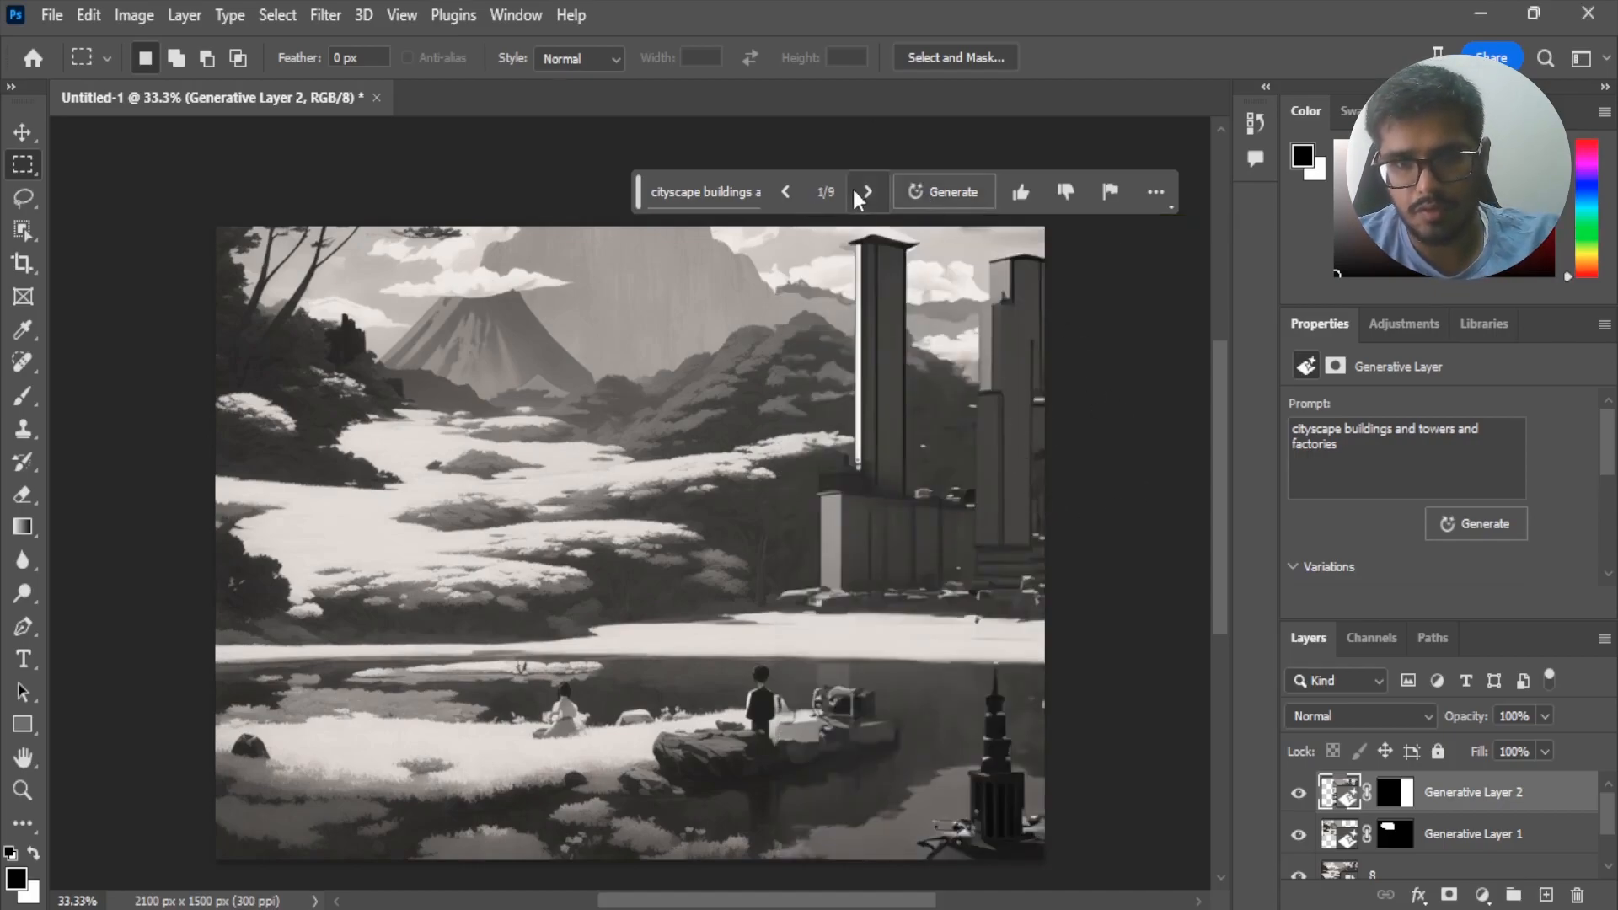
- Browse the enlarged set of cityscape variations and switch to the sixth one, with the tall windowed block
left_click(866, 192)
left_click(858, 193)
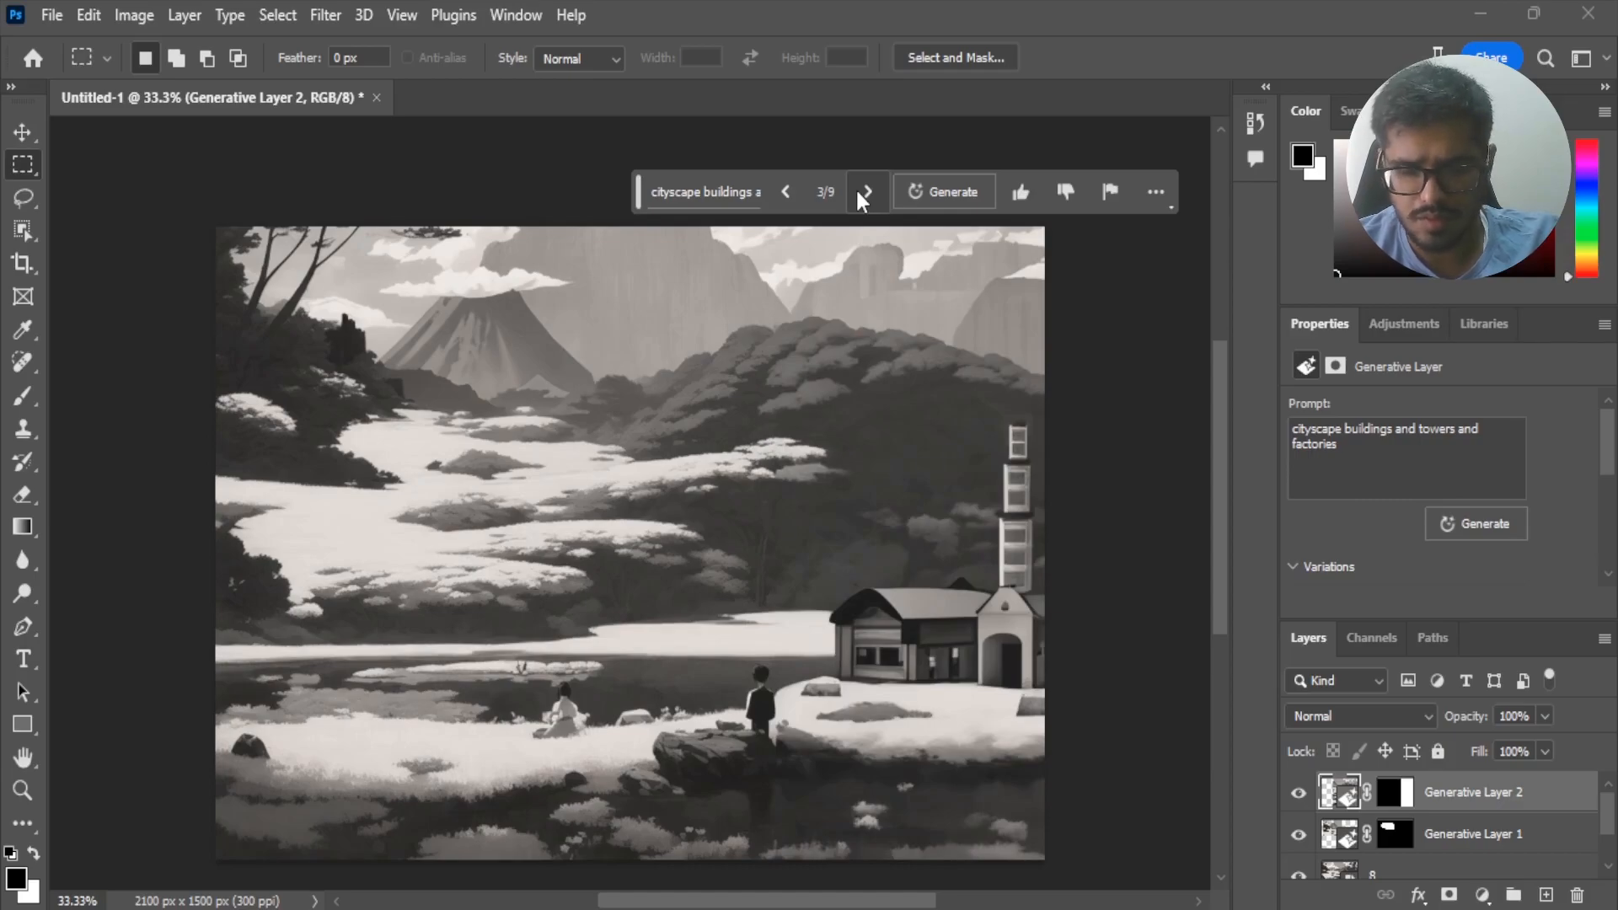
left_click(865, 192)
left_click(865, 192)
left_click(865, 192)
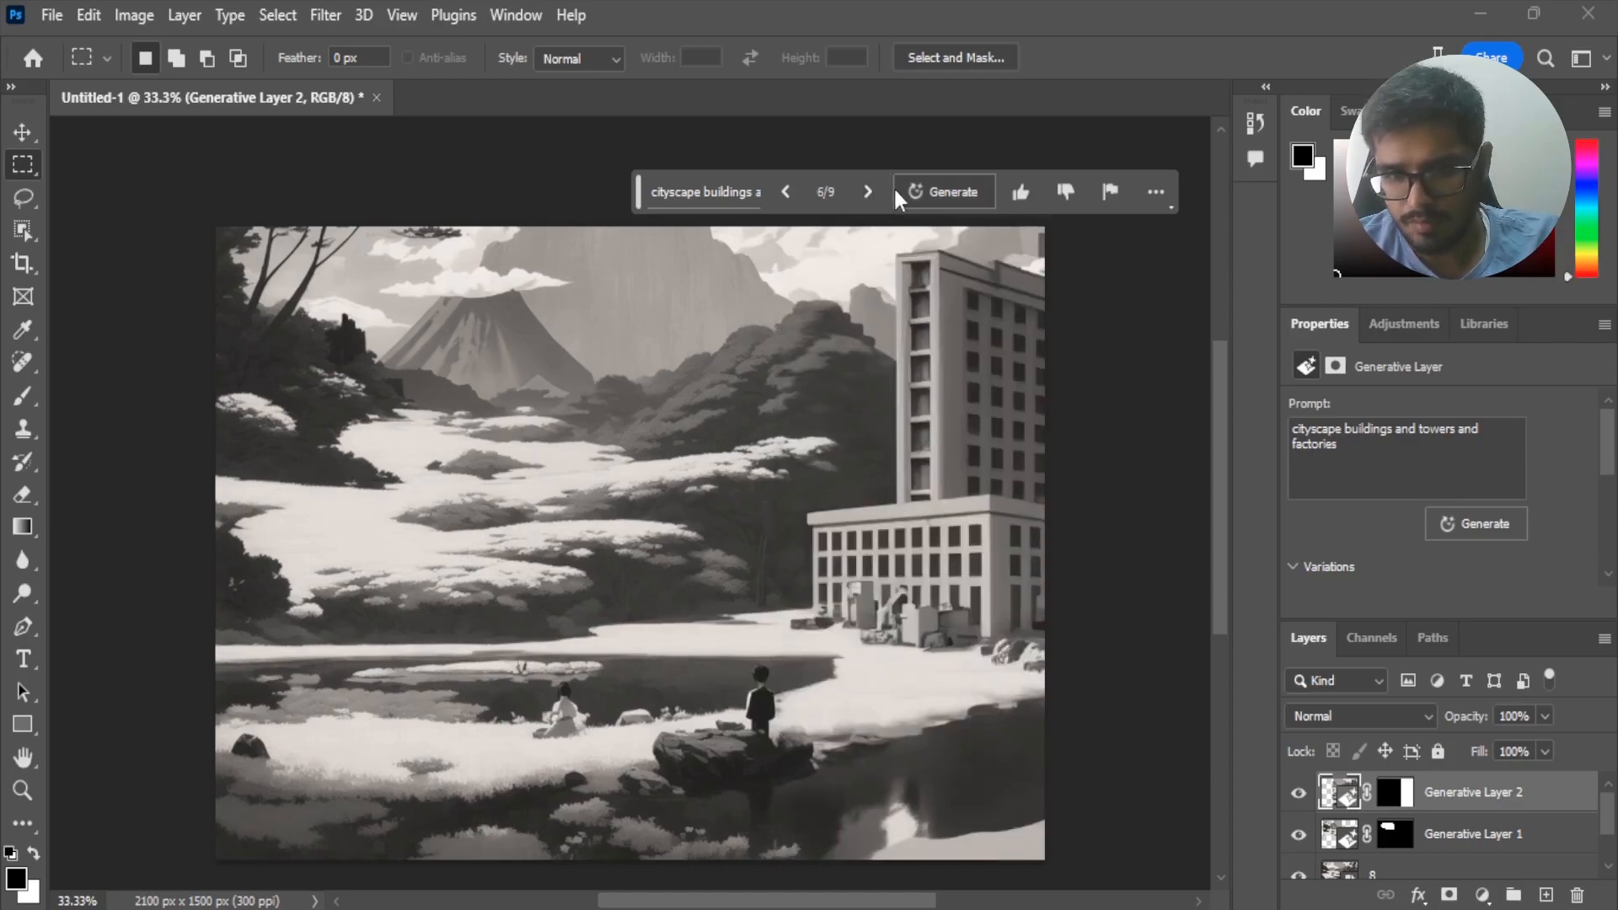
- Lasso the ground in front of the building and fill it using the prompt "school bus picking up children"
left_click(20, 205)
mouse_move(930, 693)
left_mouse_down()
mouse_move(897, 676)
mouse_move(909, 607)
mouse_move(935, 685)
left_mouse_up()
left_click(745, 721)
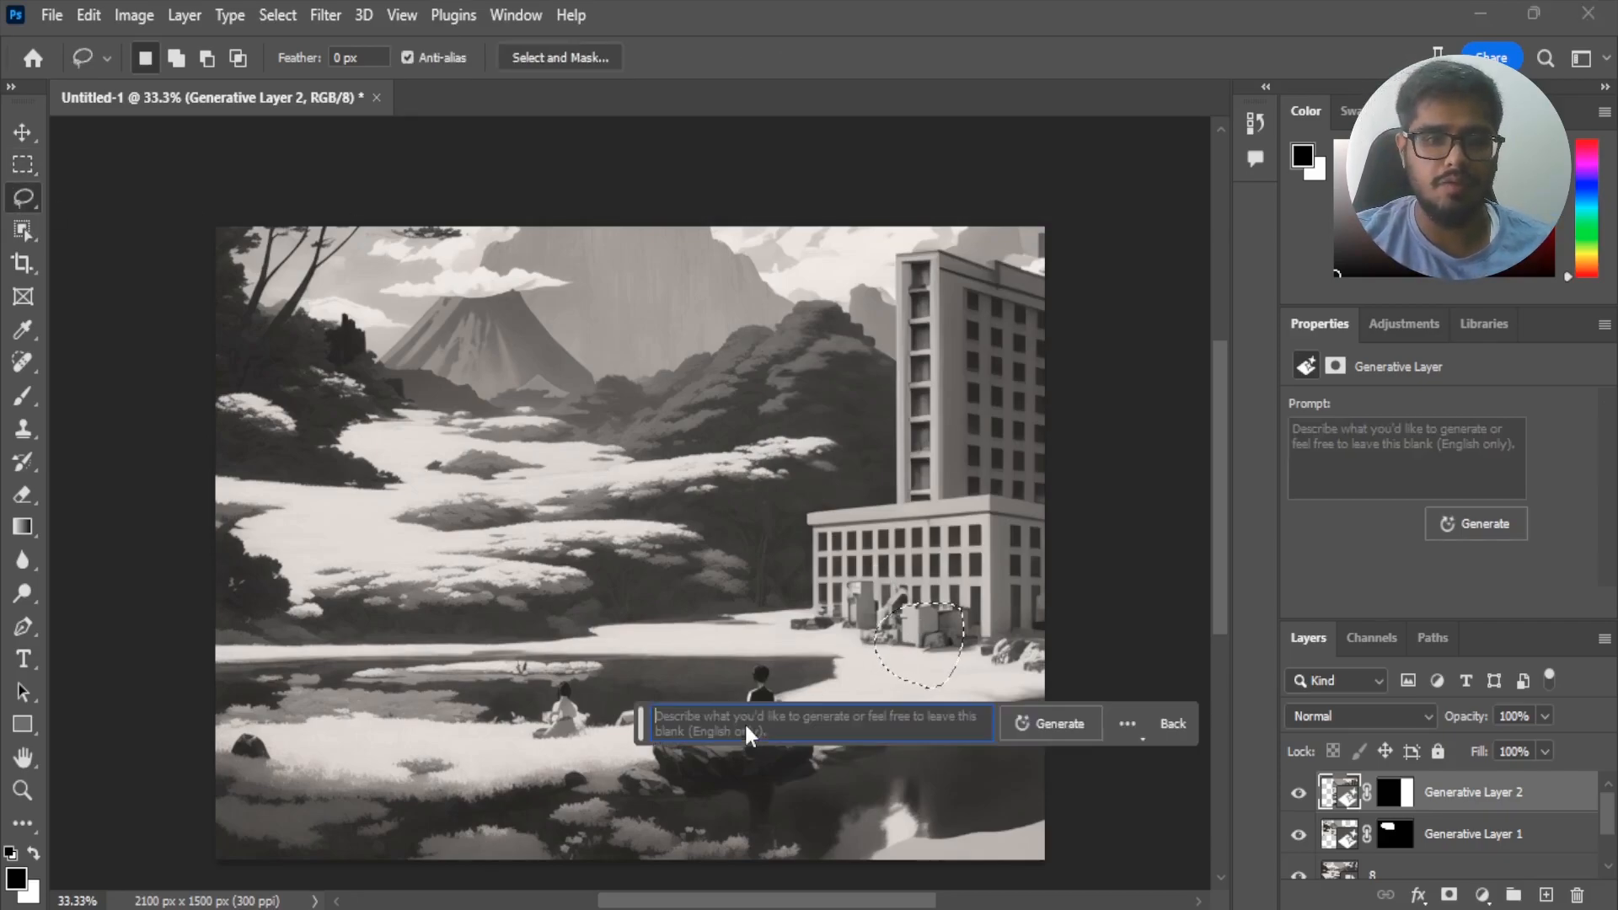
type("school b")
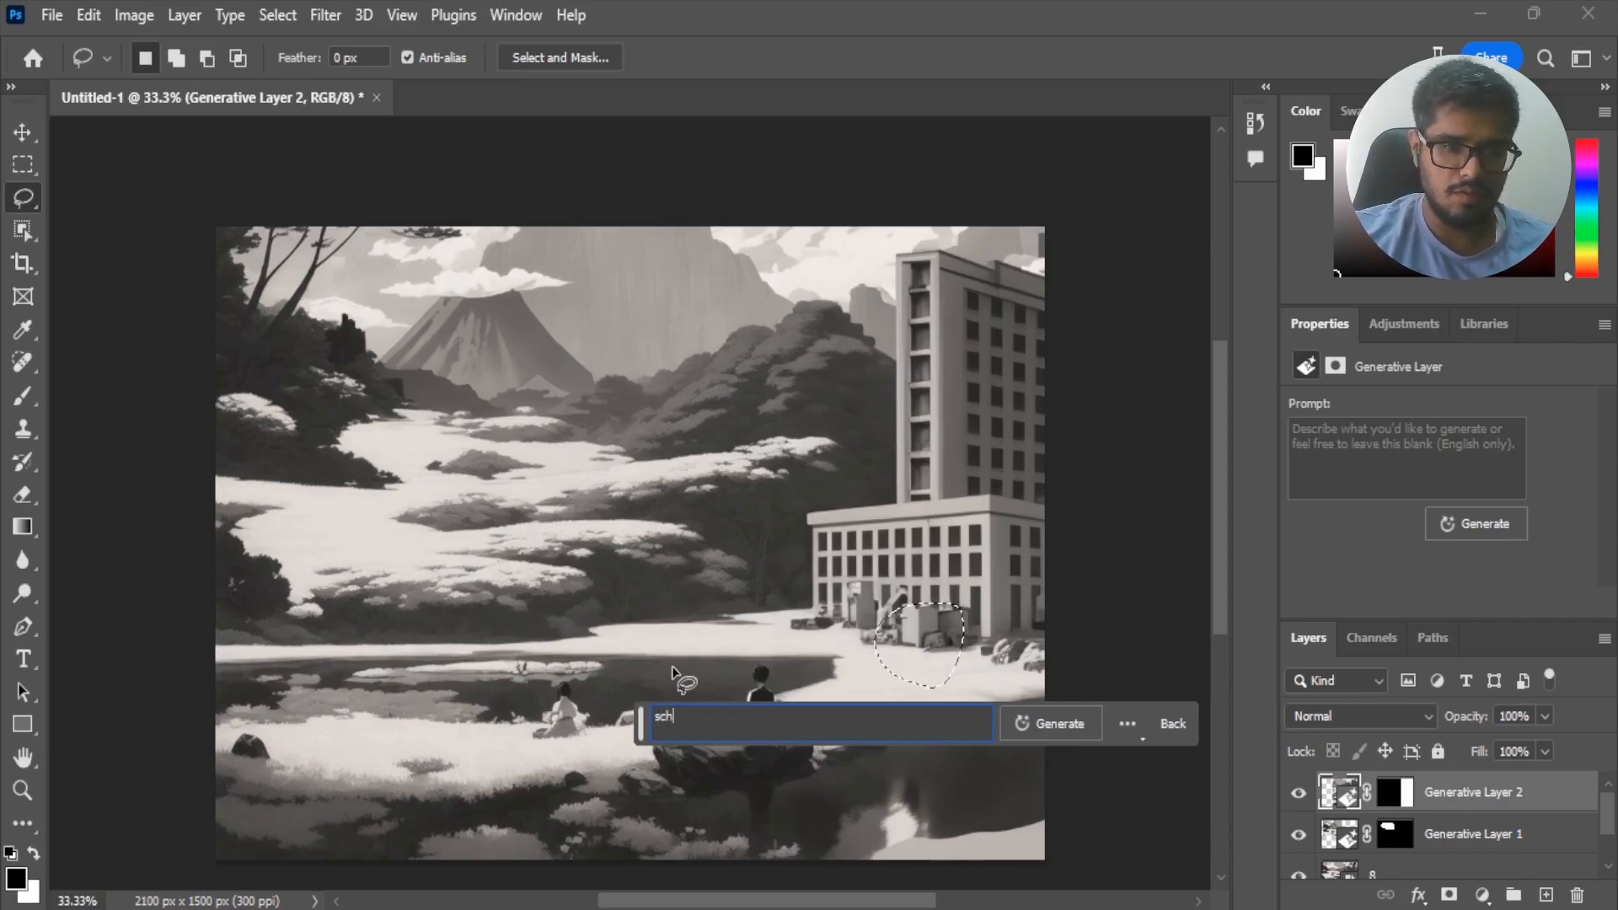
type("picking up ")
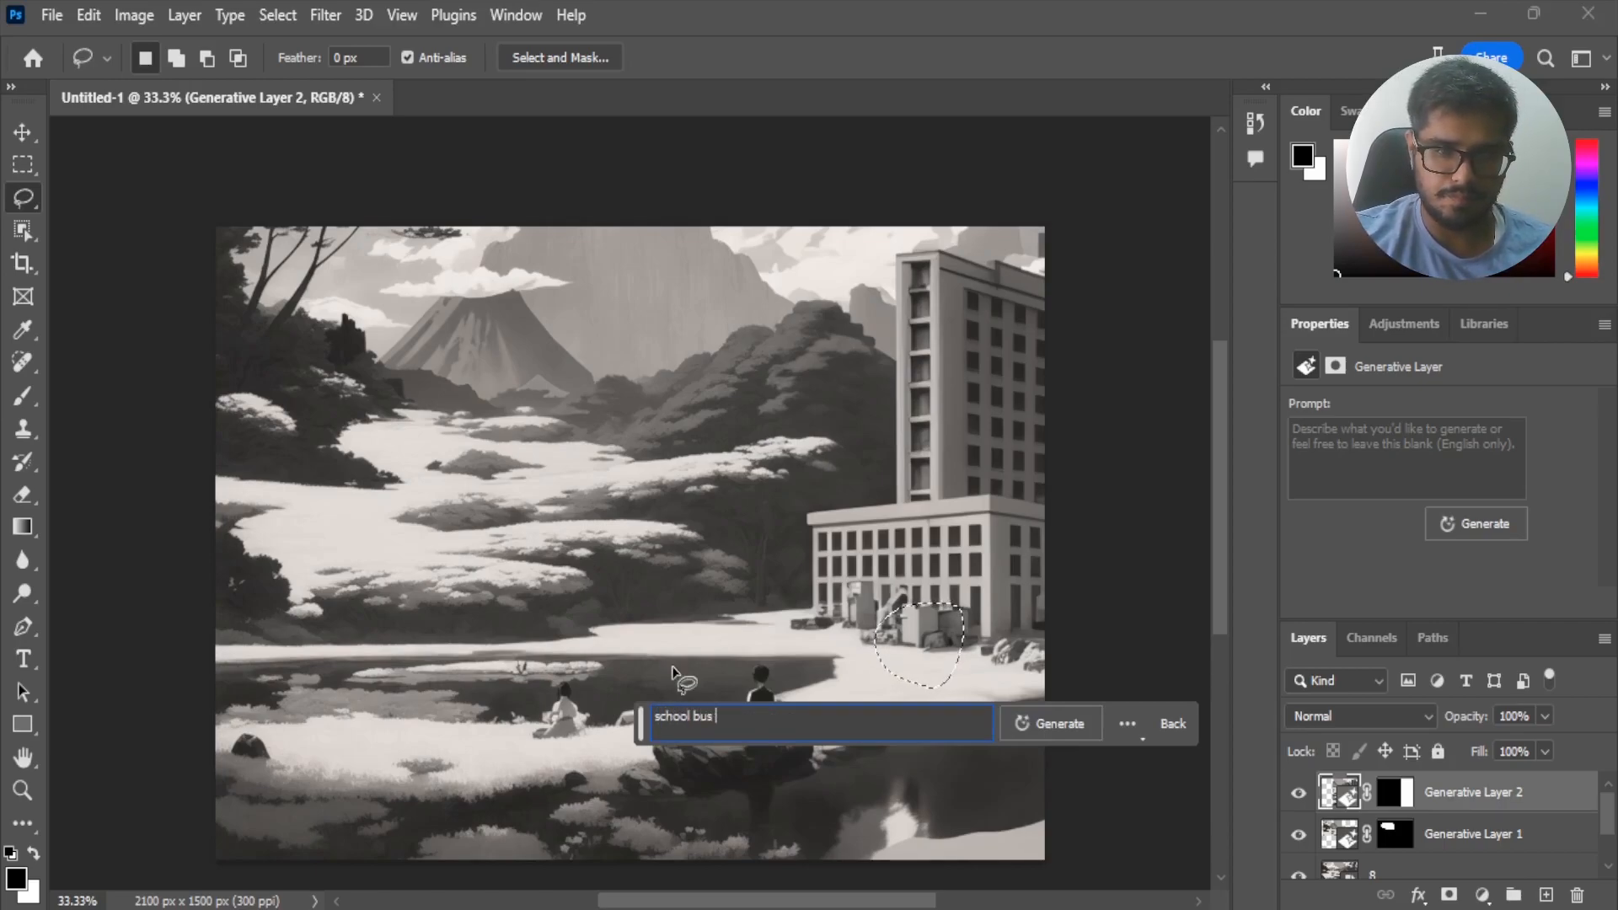
type("children")
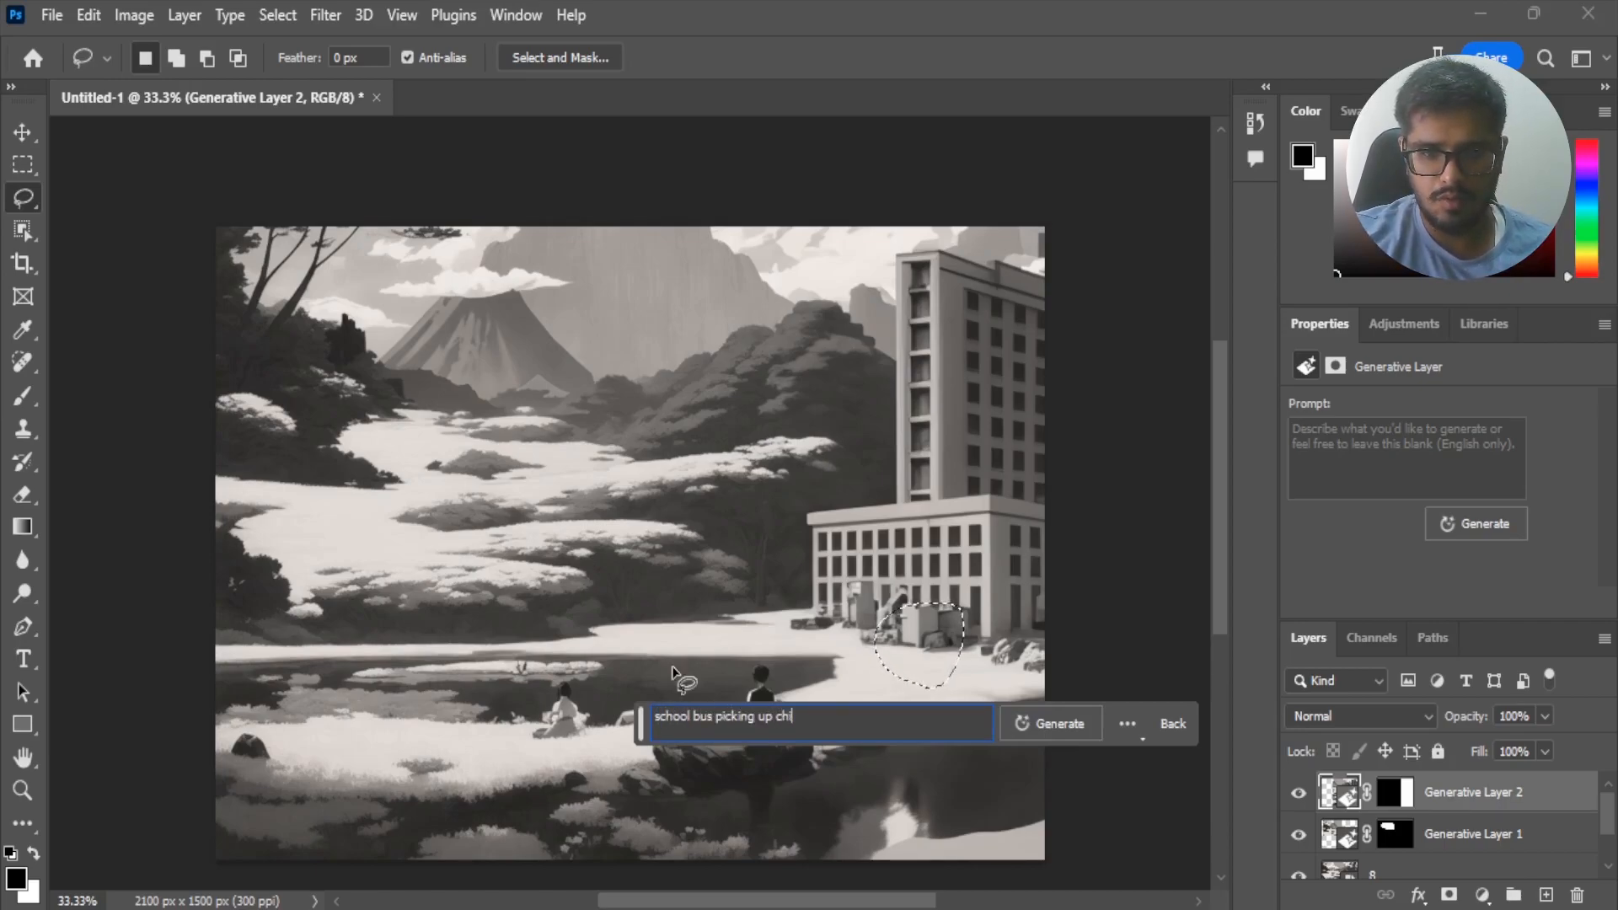
left_click(1010, 725)
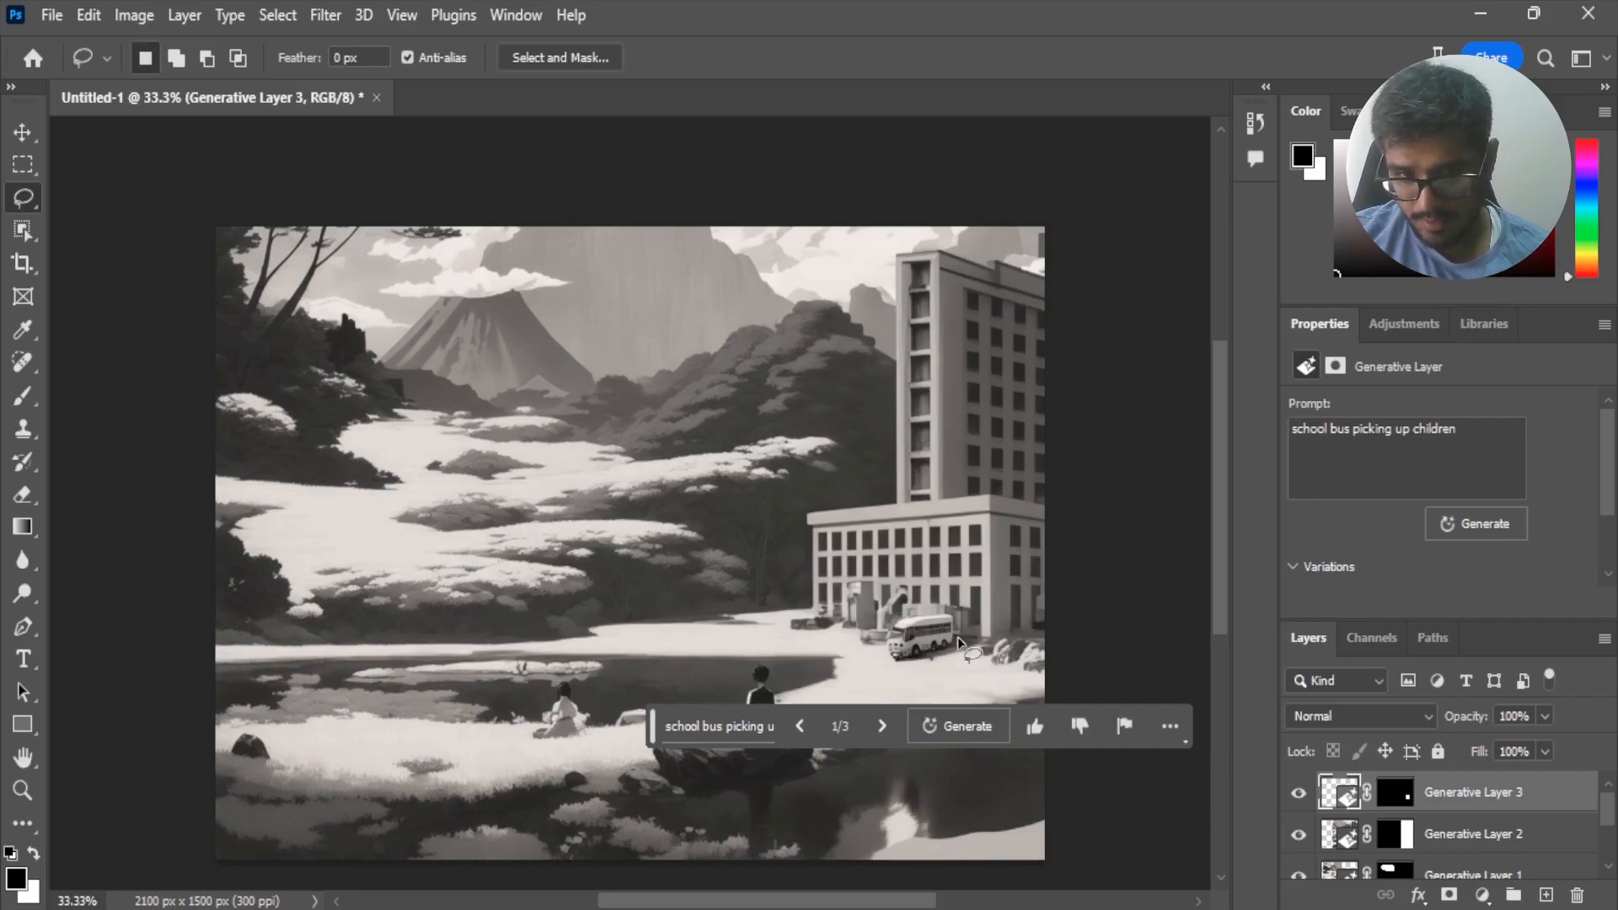
- Compare the generated school bus variations and return to the first one
left_click(880, 727)
left_click(875, 724)
left_click(871, 723)
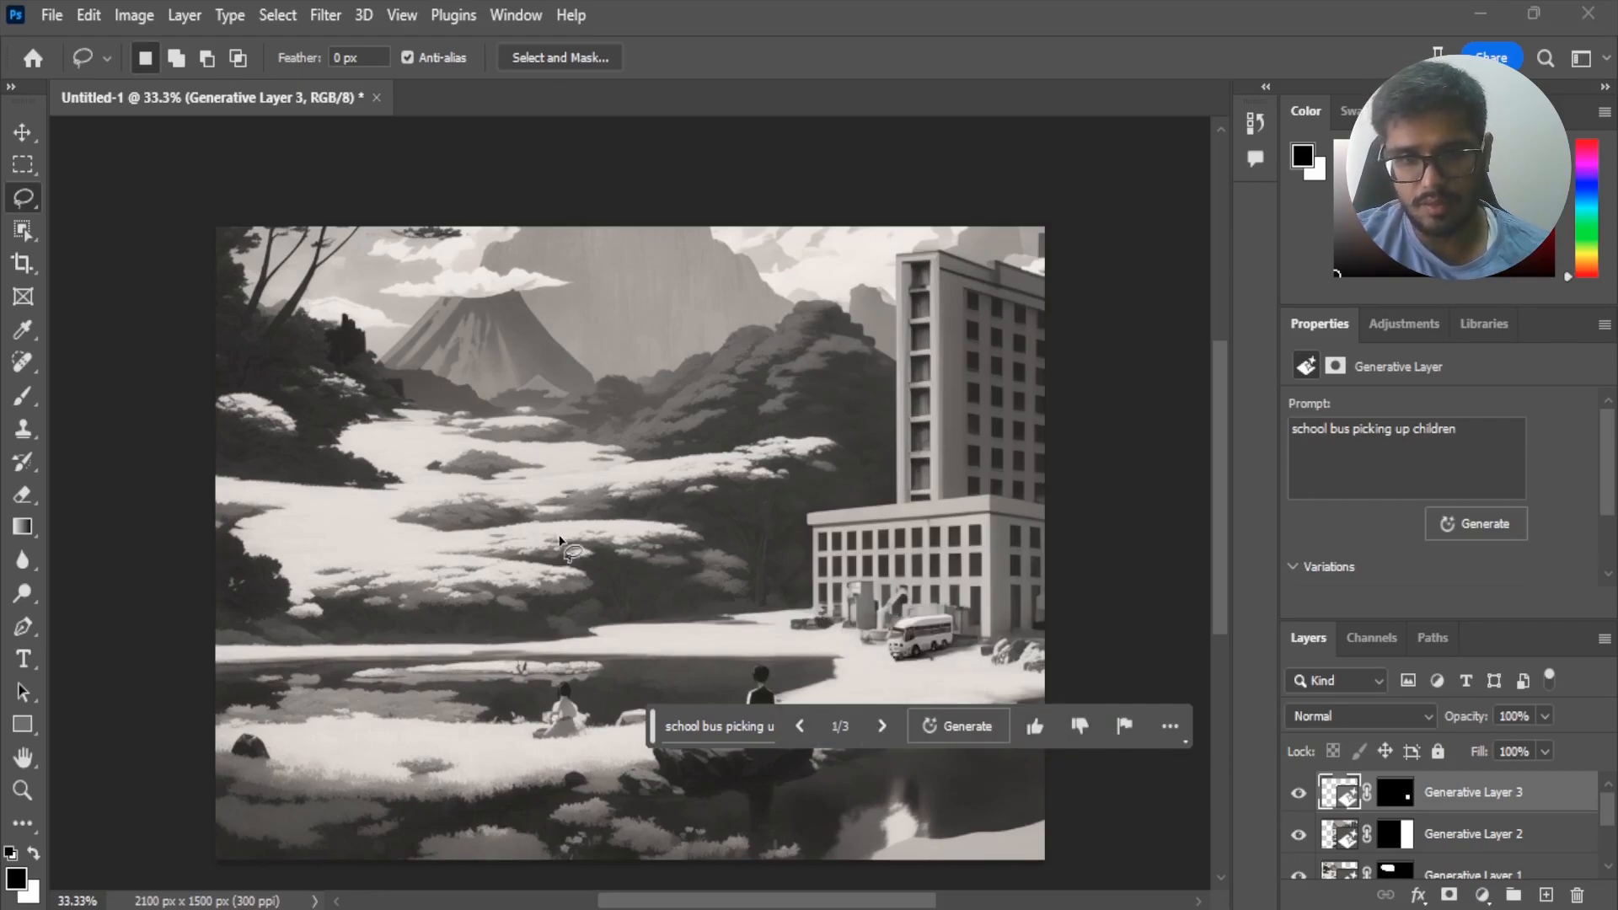
- Try filling a large lassoed area around the volcano with the prompt "river flowing throught the mountain" and compare the variations
mouse_move(257, 346)
left_mouse_down()
mouse_move(327, 642)
mouse_move(260, 347)
left_mouse_up()
left_click(269, 719)
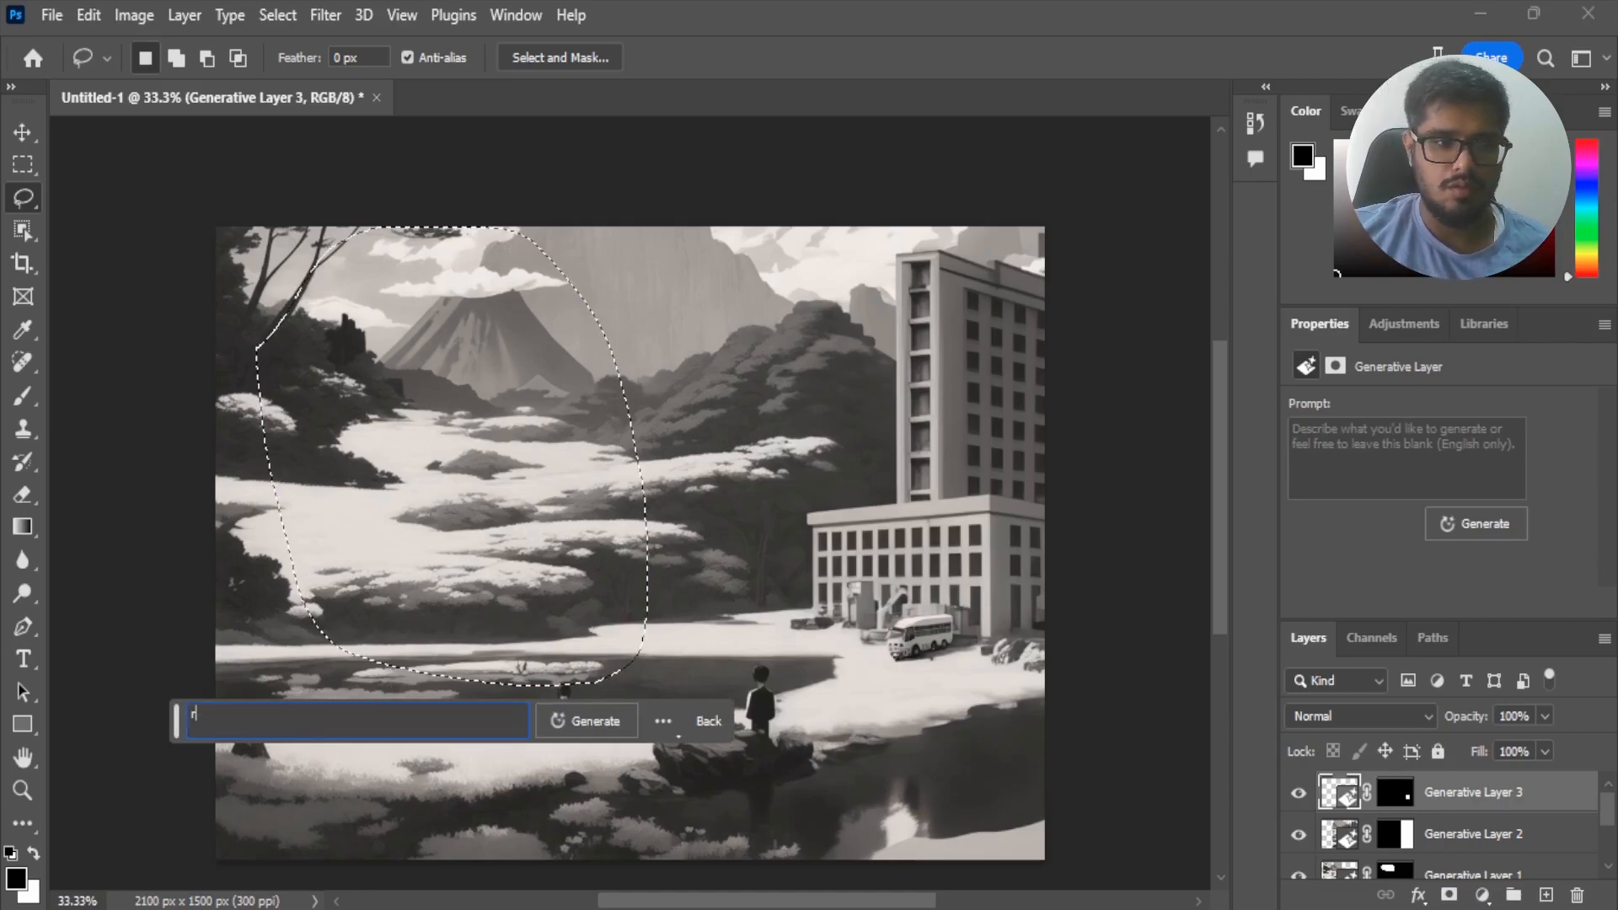
left_click(593, 709)
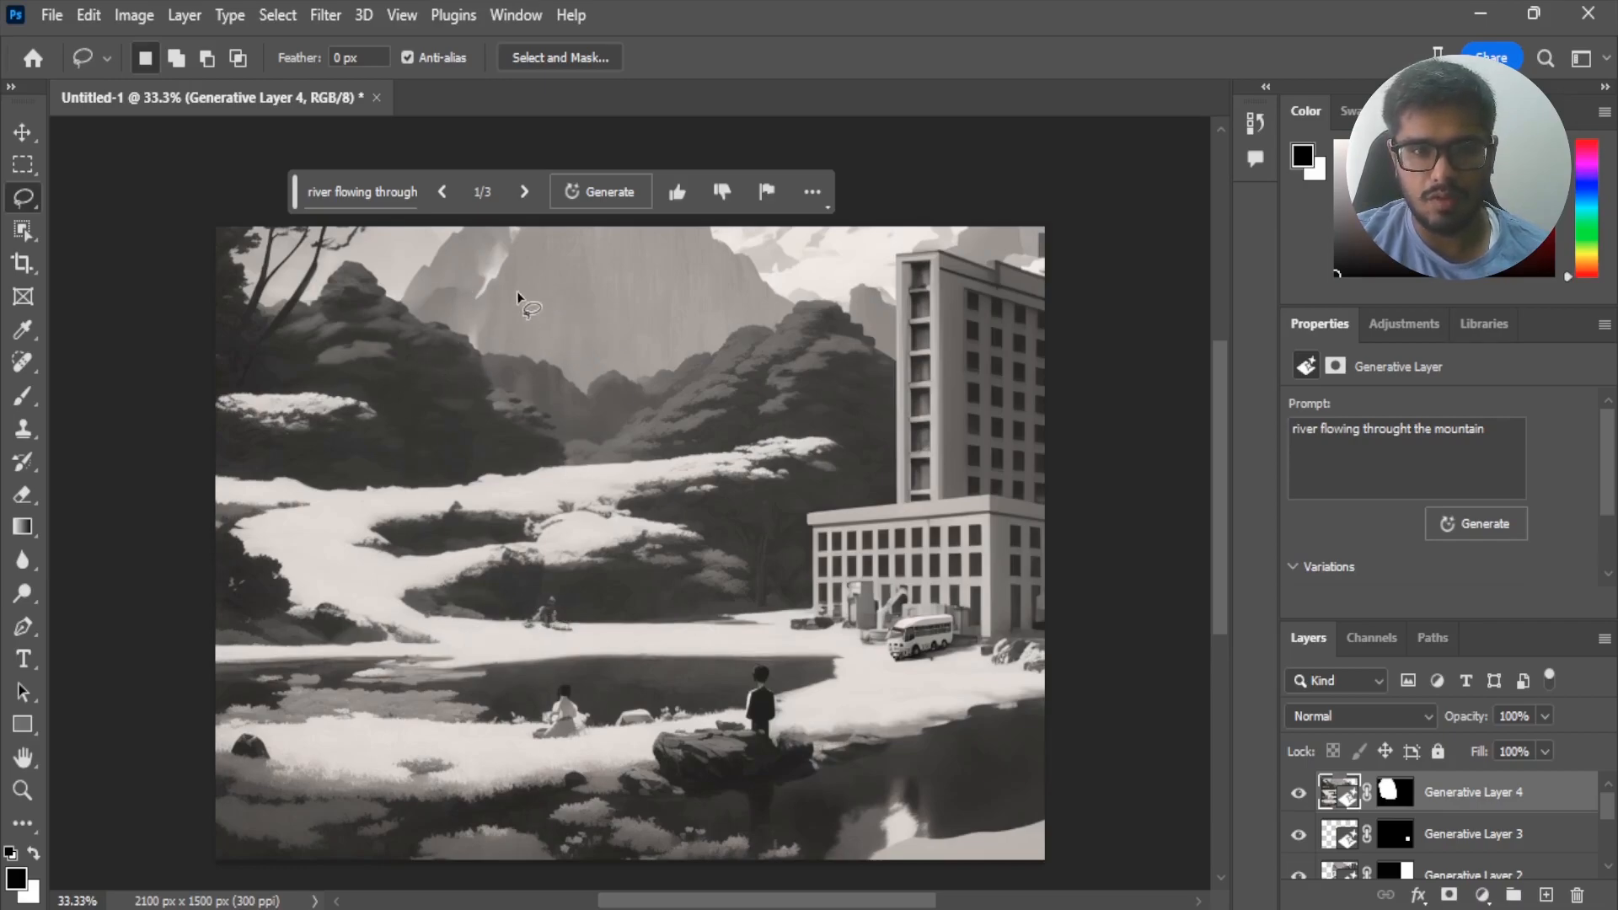
left_click(523, 189)
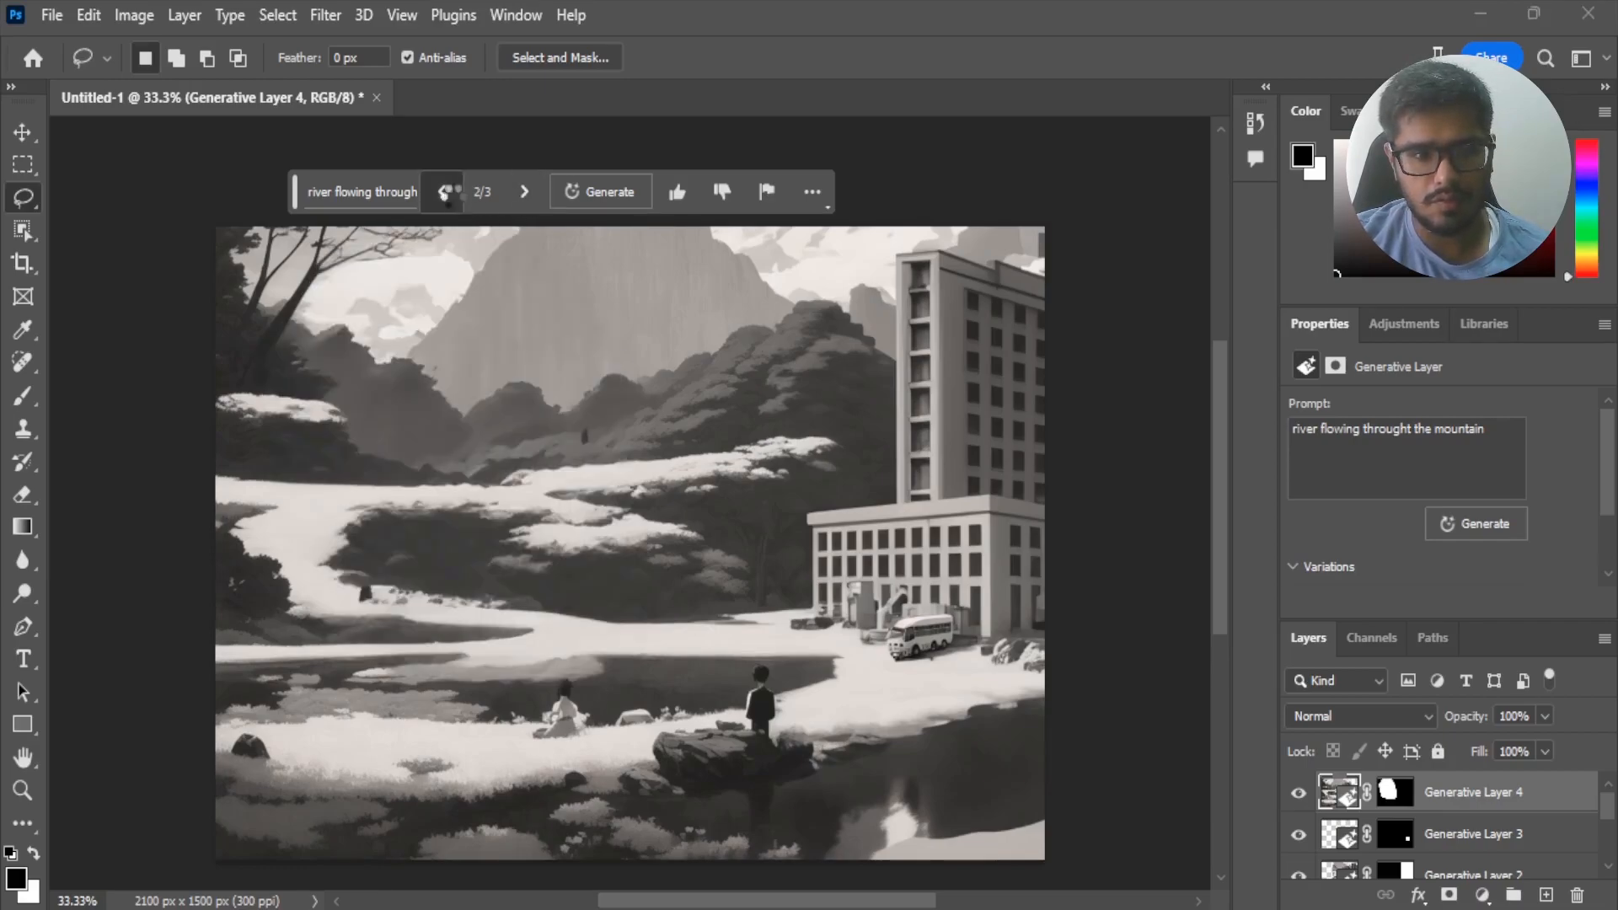
left_click(447, 193)
left_click(523, 191)
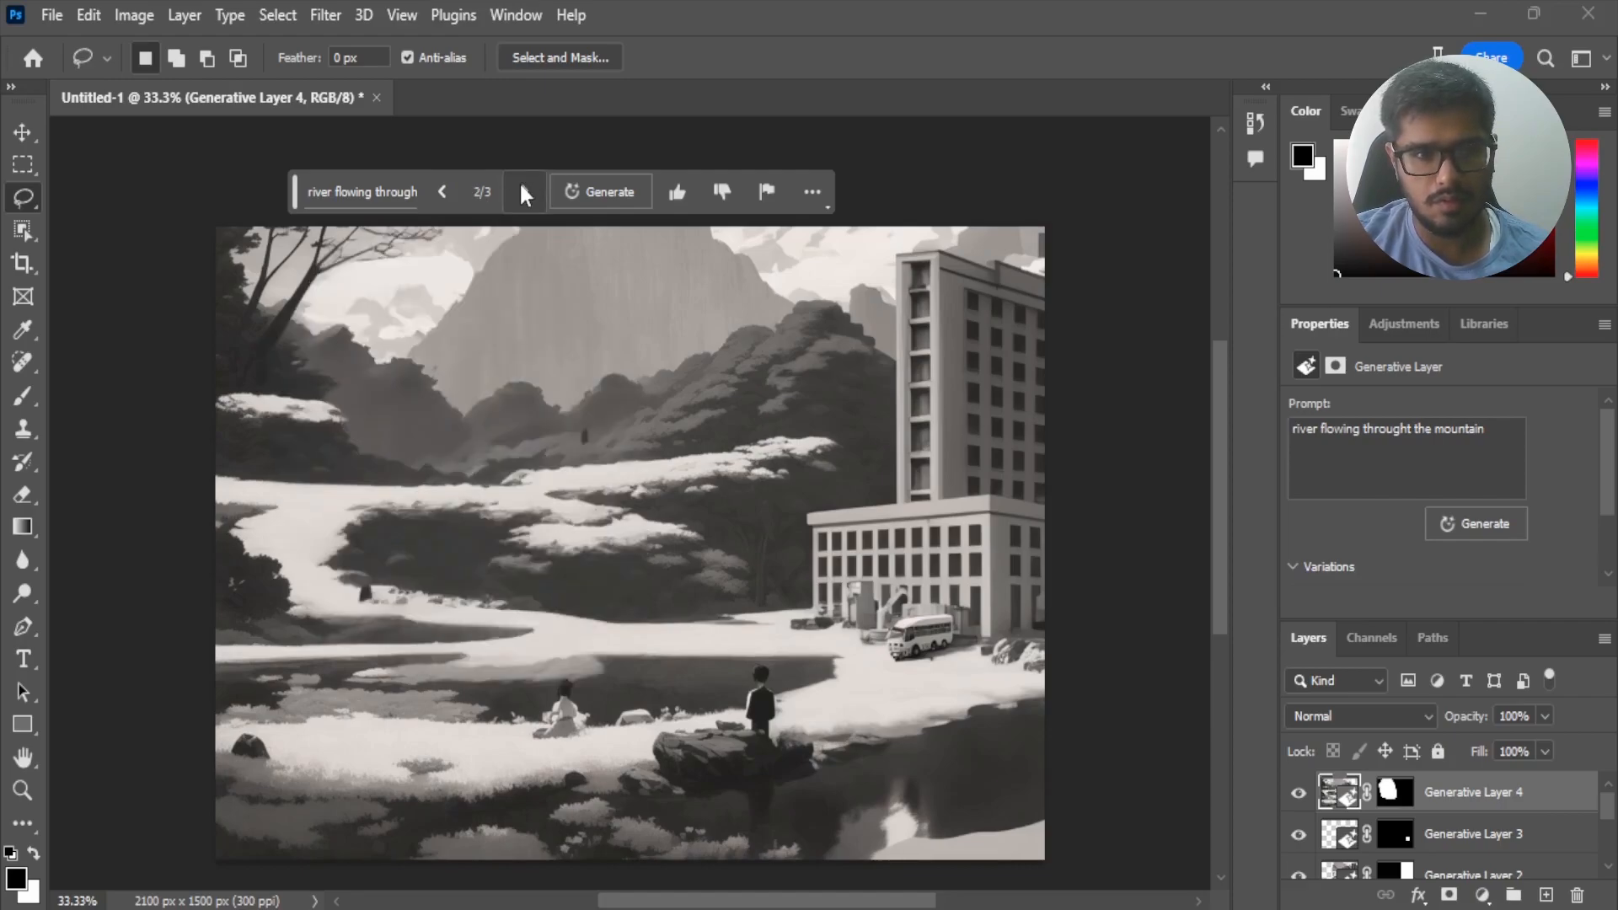
left_click(523, 193)
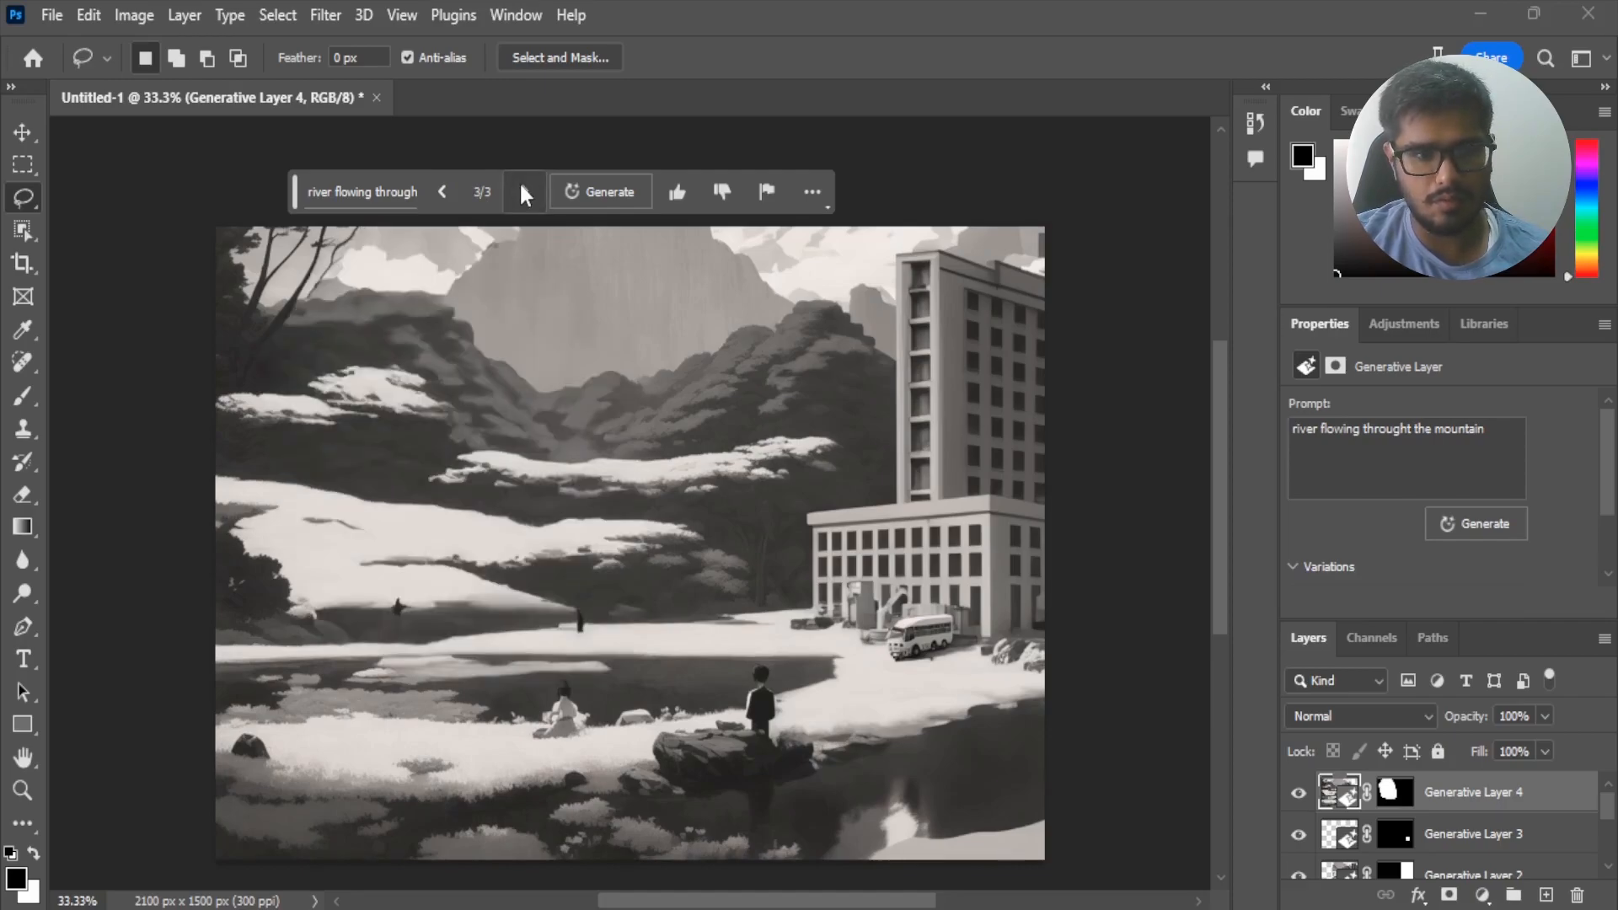
- Compare another generated set of river variations and delete the river fill layer
left_click(590, 194)
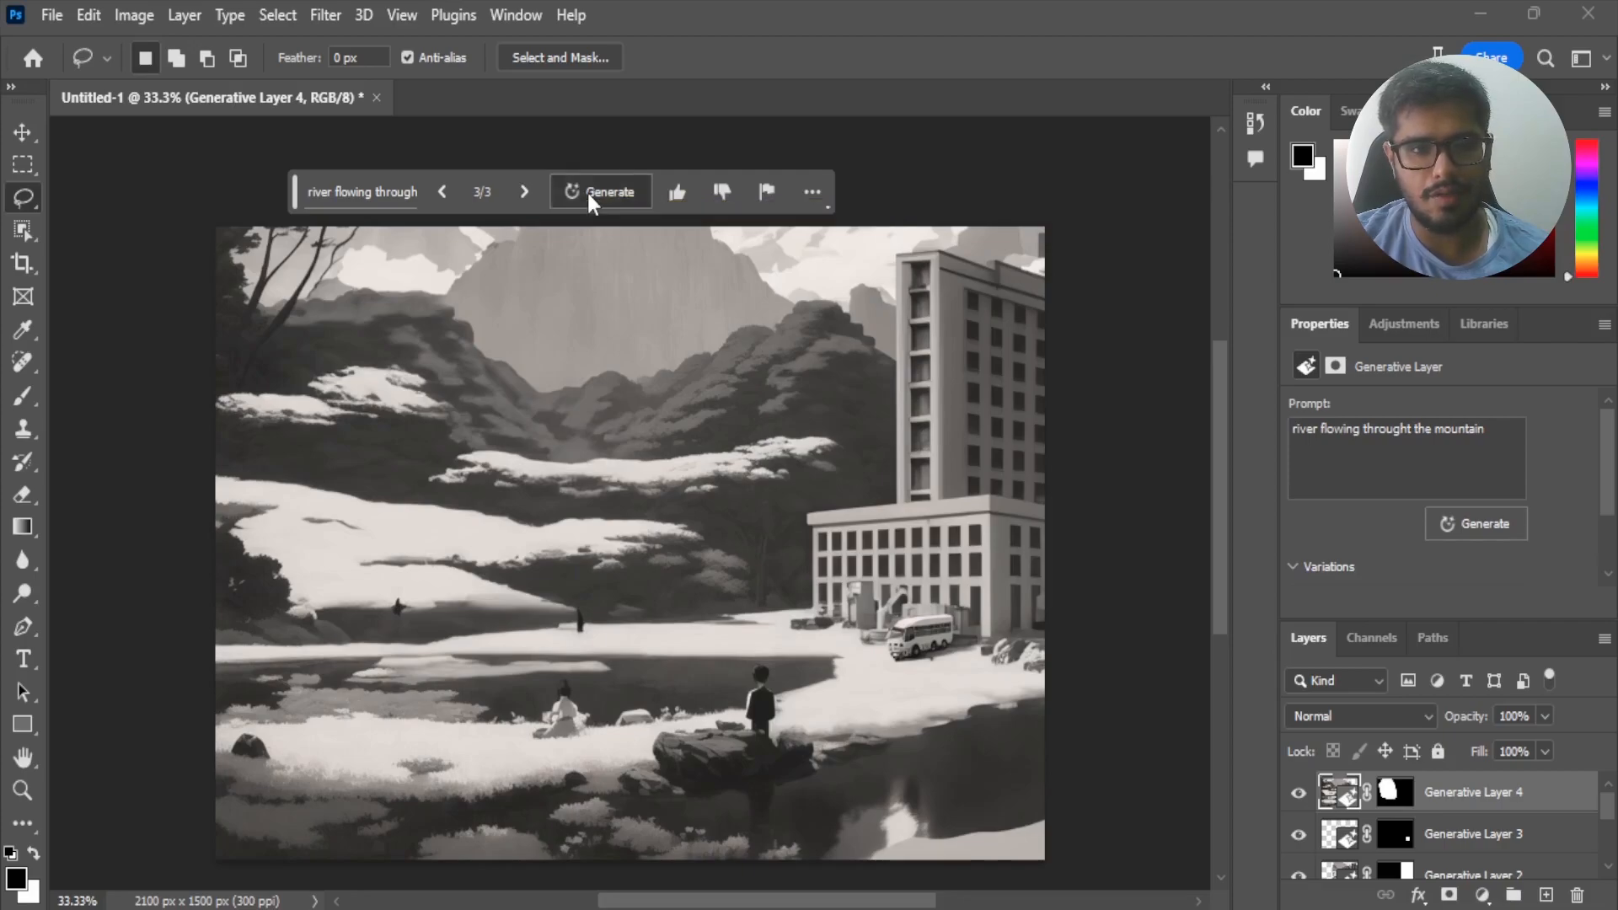
left_click(516, 190)
left_click(516, 190)
left_click(517, 190)
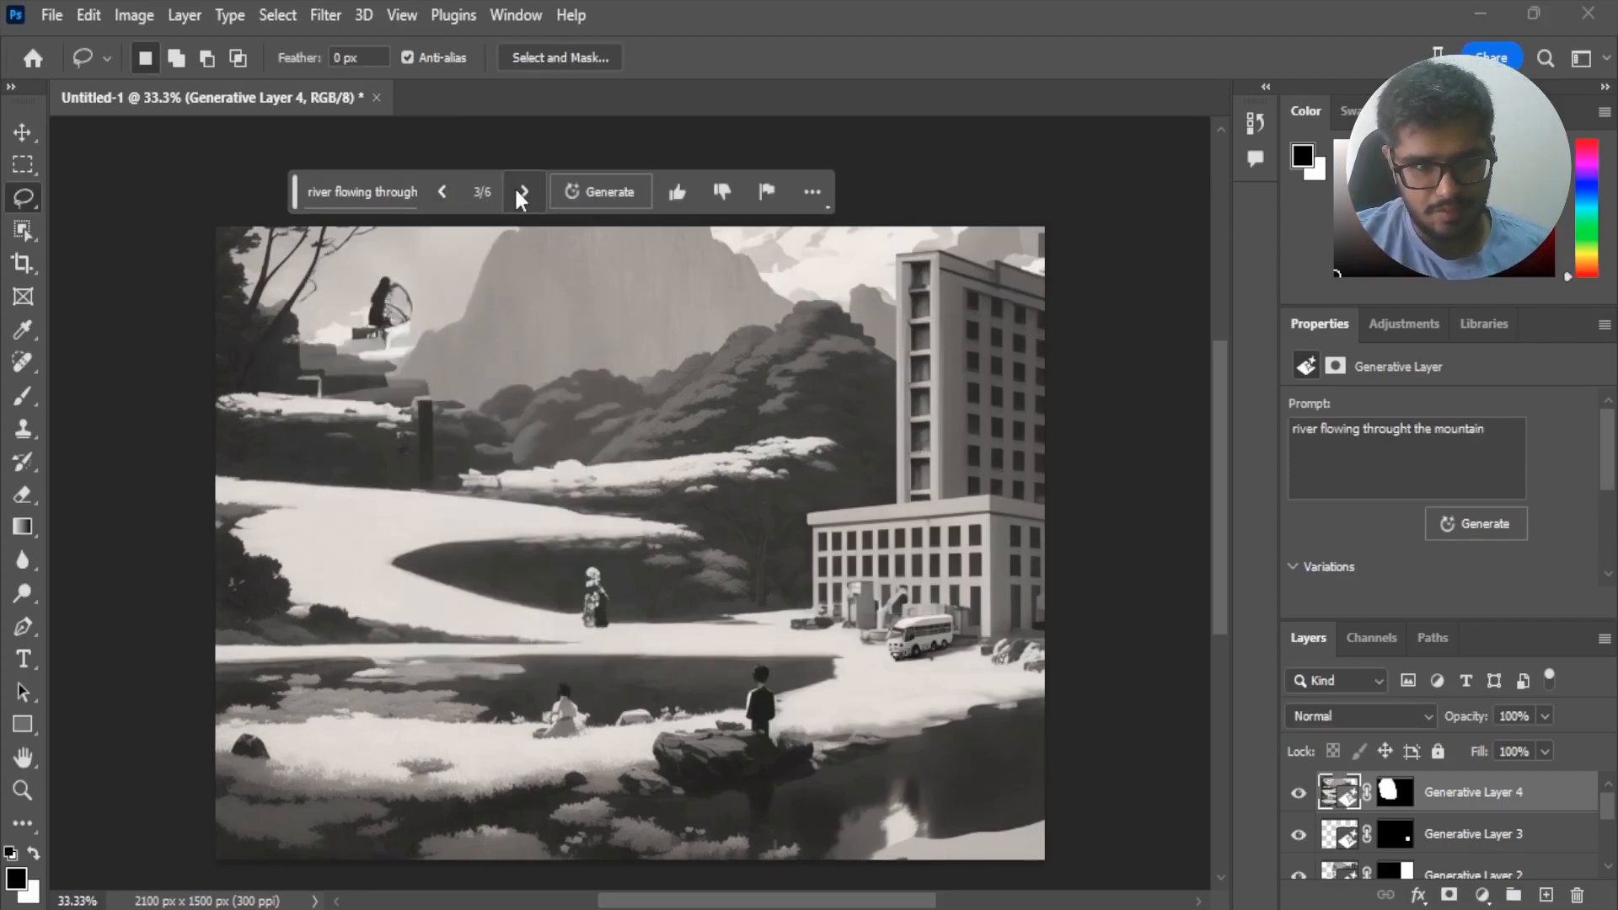
left_click(519, 194)
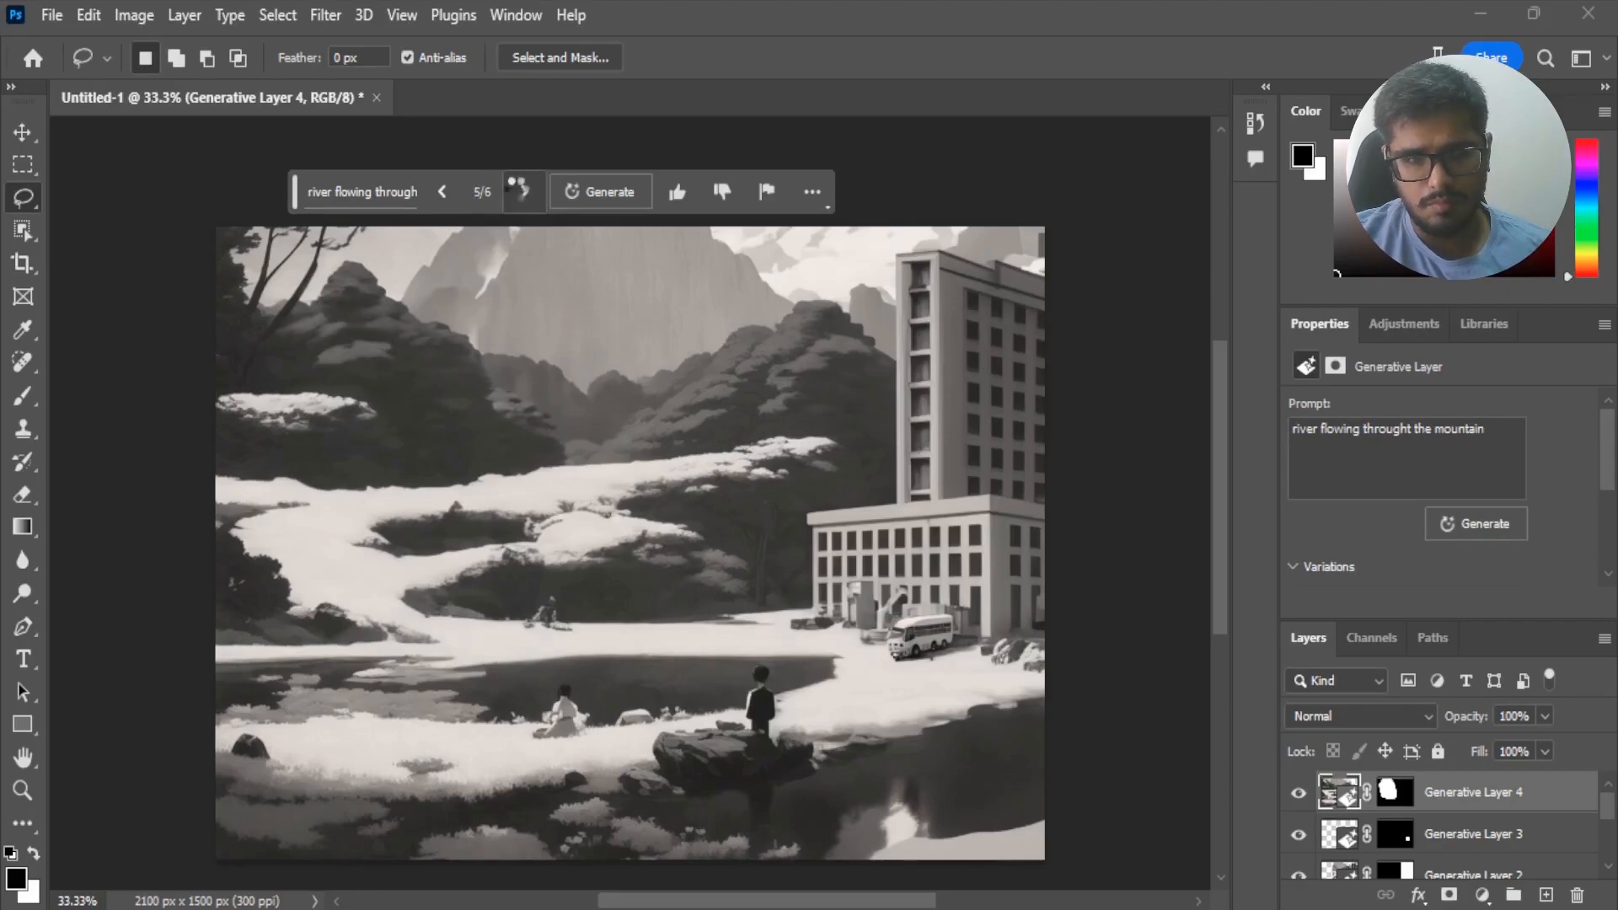
left_click(517, 194)
left_click(517, 193)
key("Delete")
left_click(699, 364)
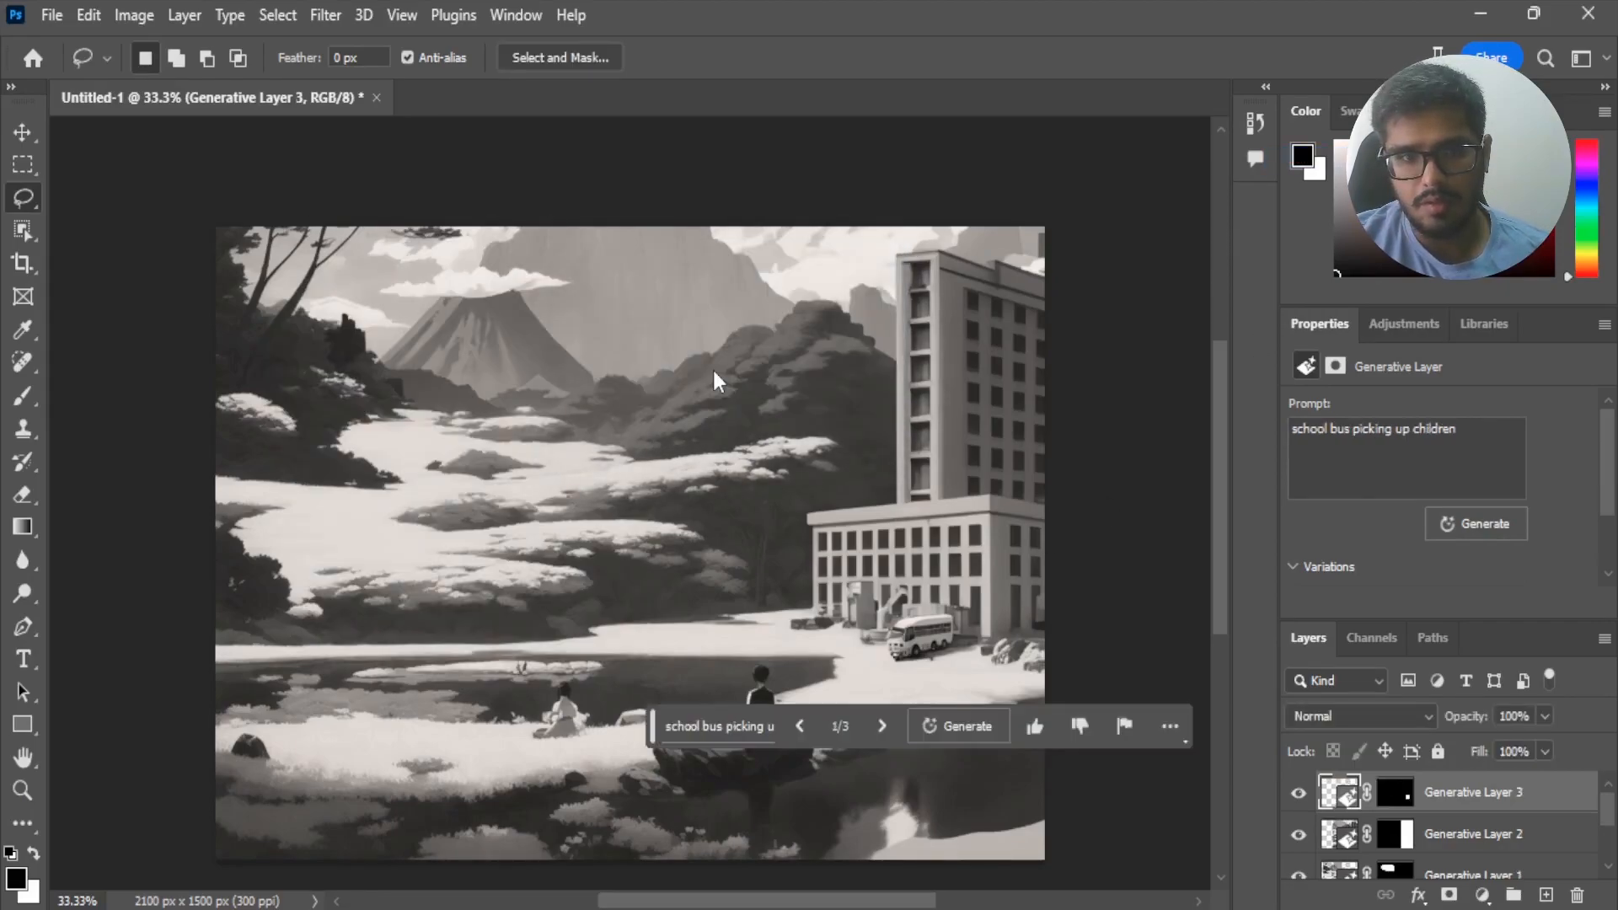
- Select the full-width upper part of the image with a rectangular marquee and fill it using the prompt "sunrise"
key("m")
left_click_drag(205, 226, 1174, 385)
left_click(493, 428)
type("sunrise")
left_click(761, 423)
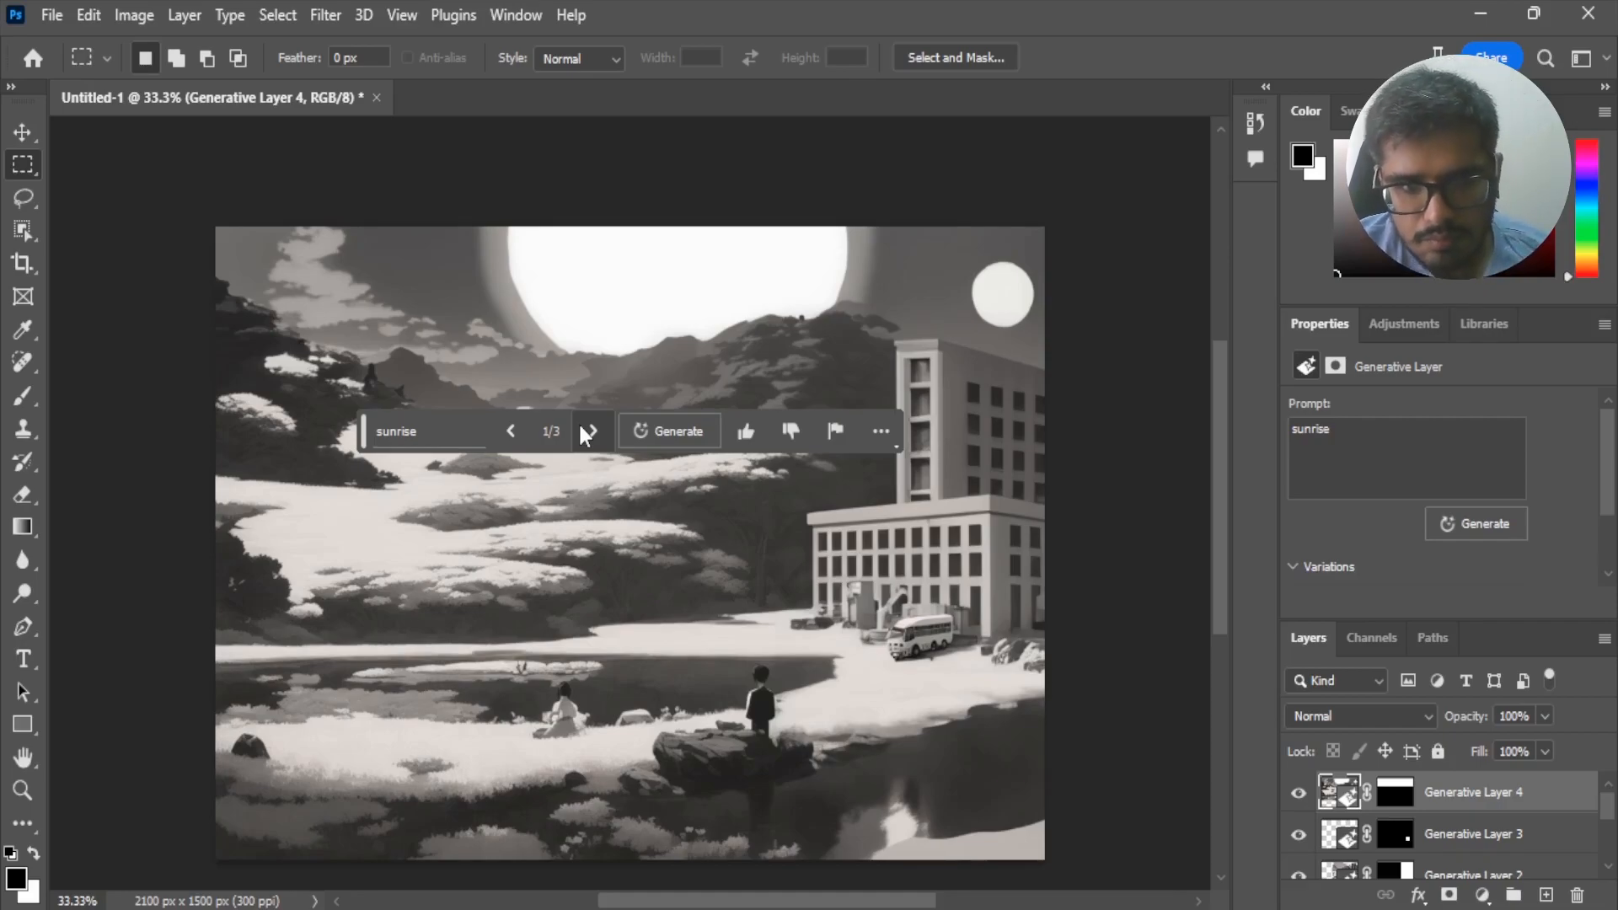
- Generate a second set of sunrise variations and show the second one, with the bright sun beside the rocky peak
left_click(589, 432)
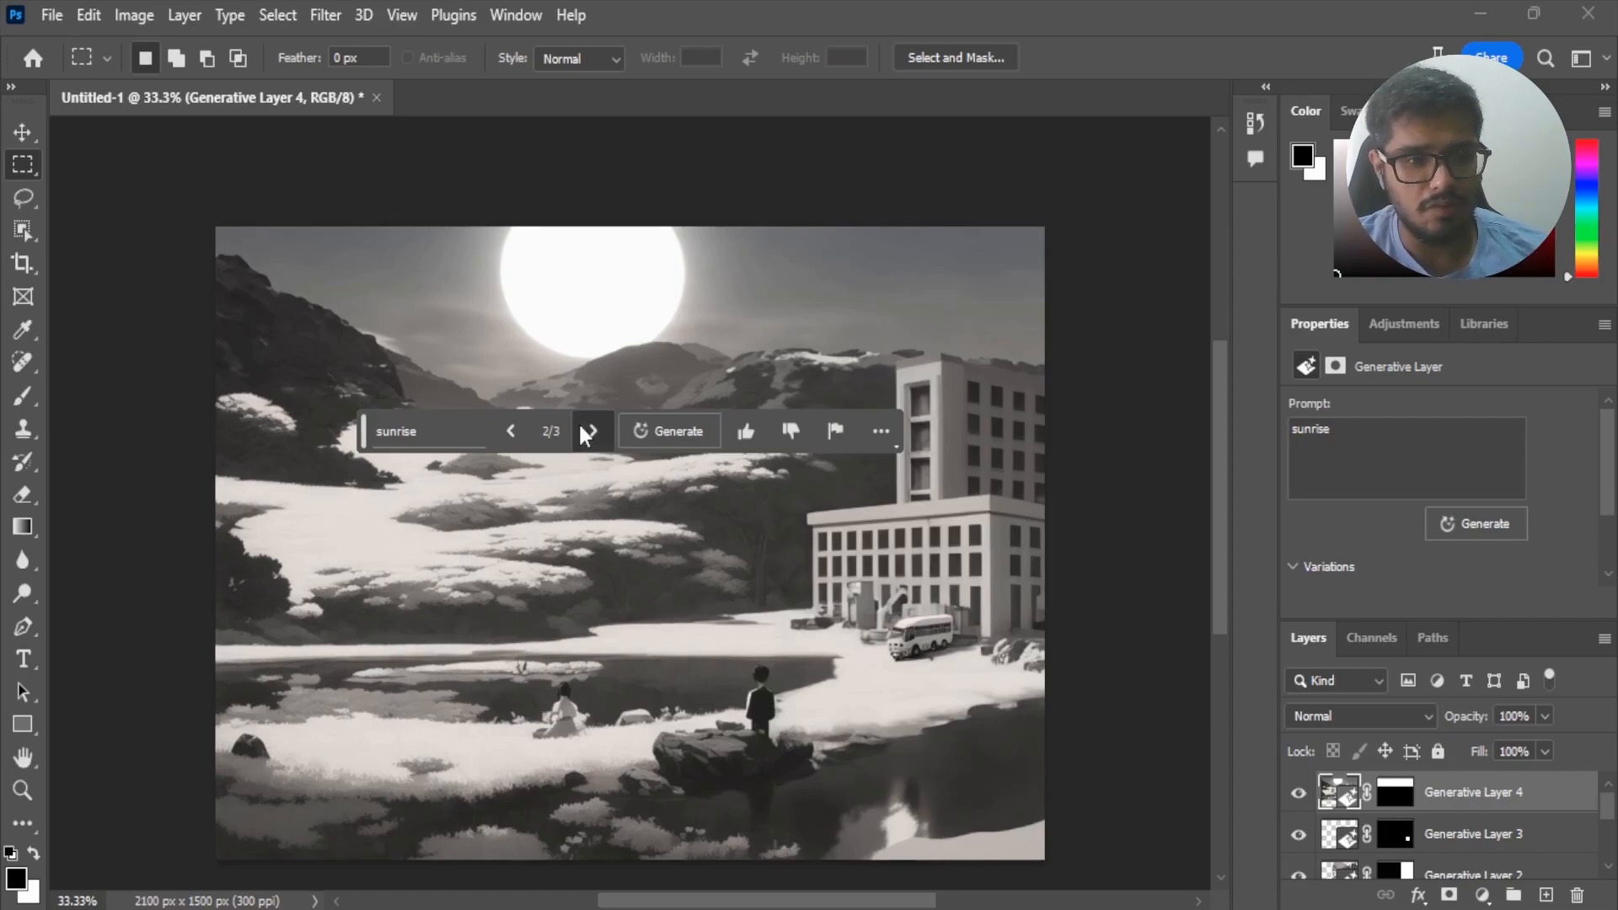
left_click(580, 430)
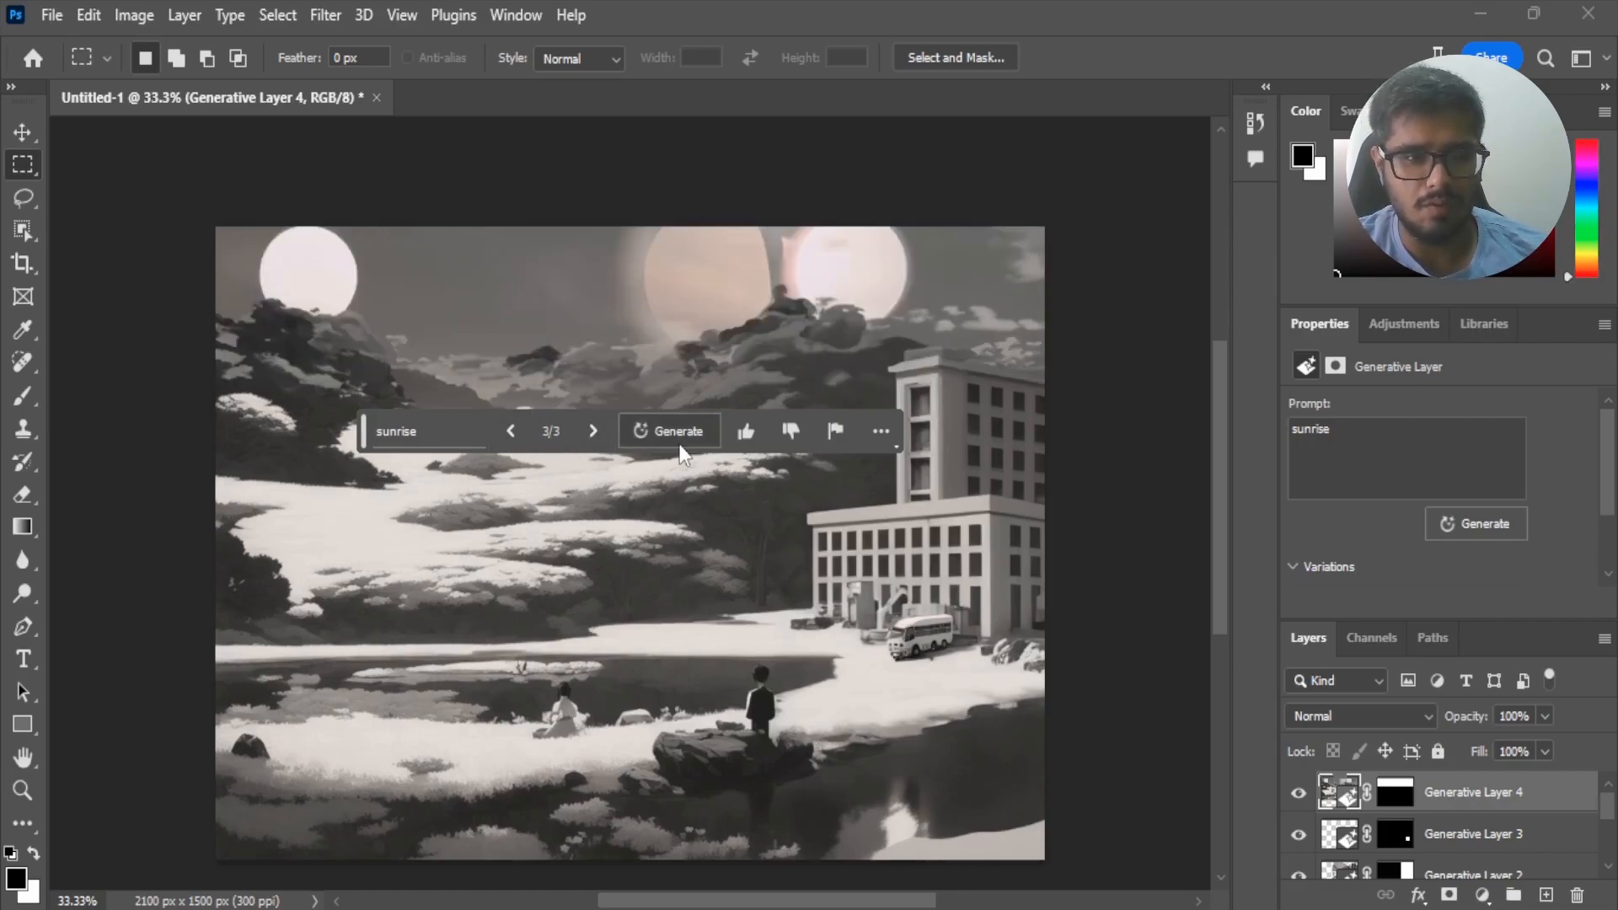
left_click(656, 431)
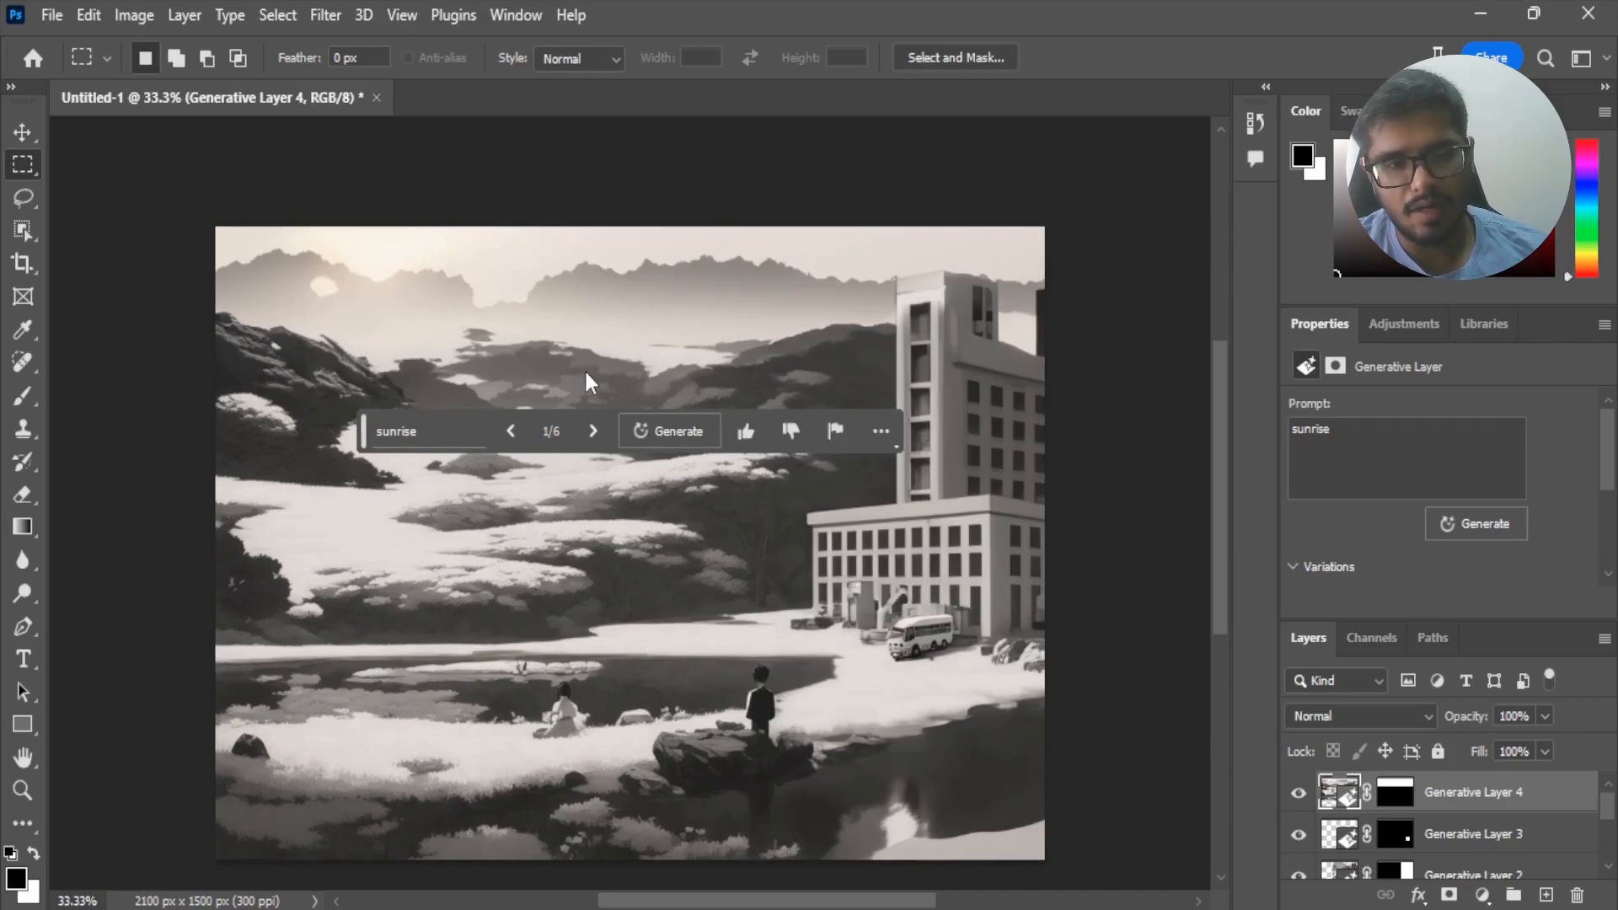
left_click(592, 432)
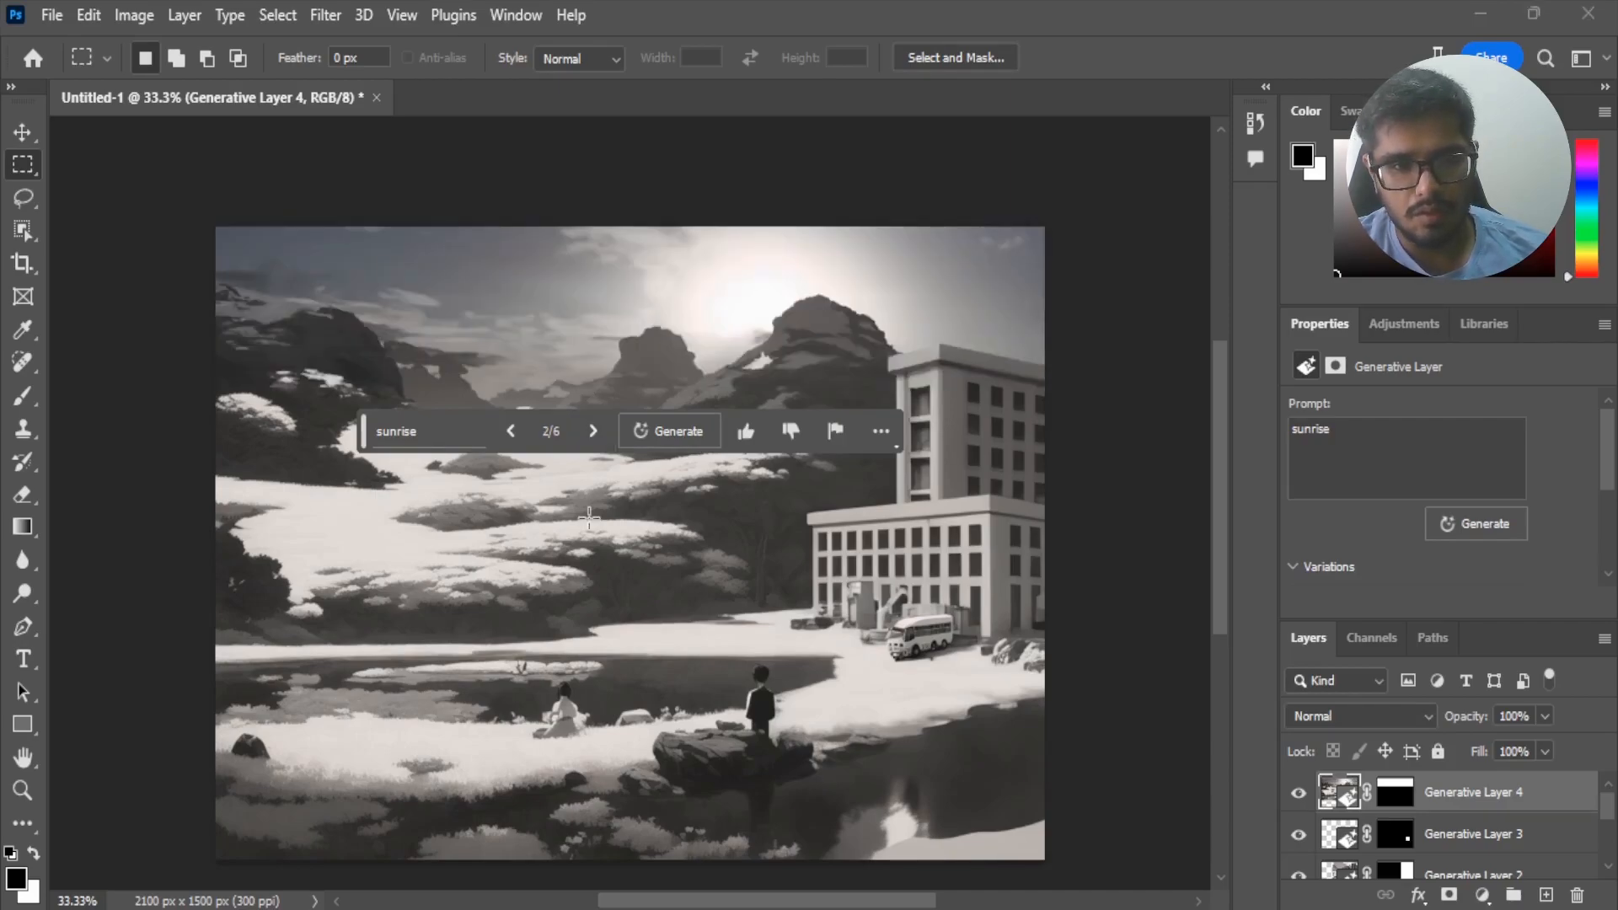
left_click(589, 431)
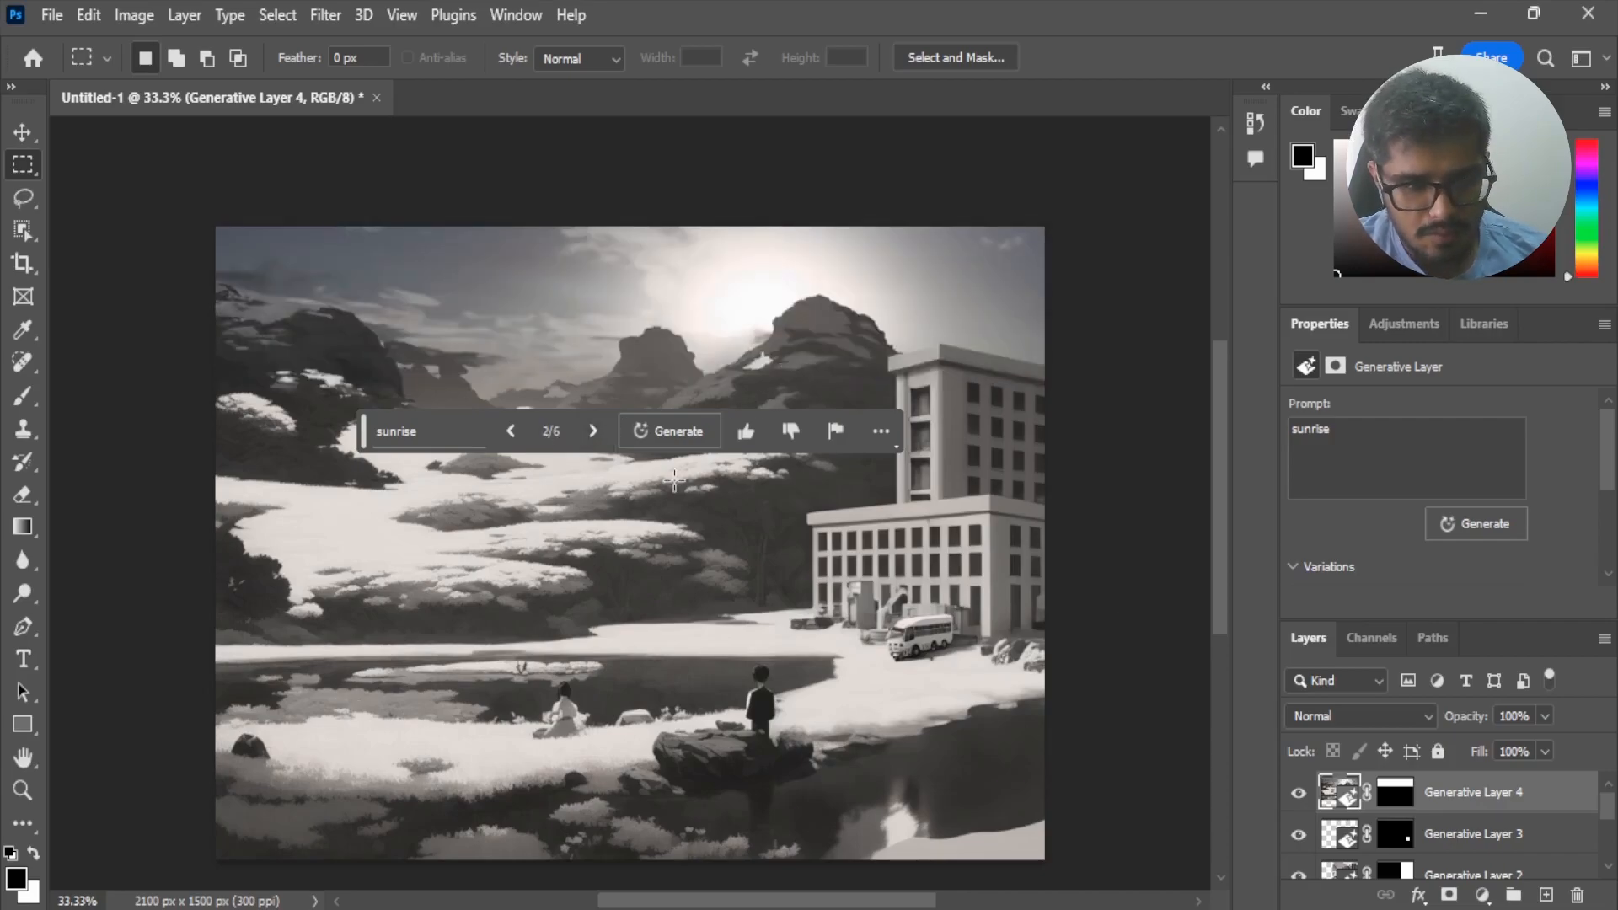
- Lasso a small patch of ground below the bus and fill it using the prompt "kids playing in the playground"
key("l")
mouse_move(950, 696)
left_mouse_down()
mouse_move(881, 693)
mouse_move(900, 669)
mouse_move(939, 666)
mouse_move(967, 673)
mouse_move(944, 698)
left_mouse_up()
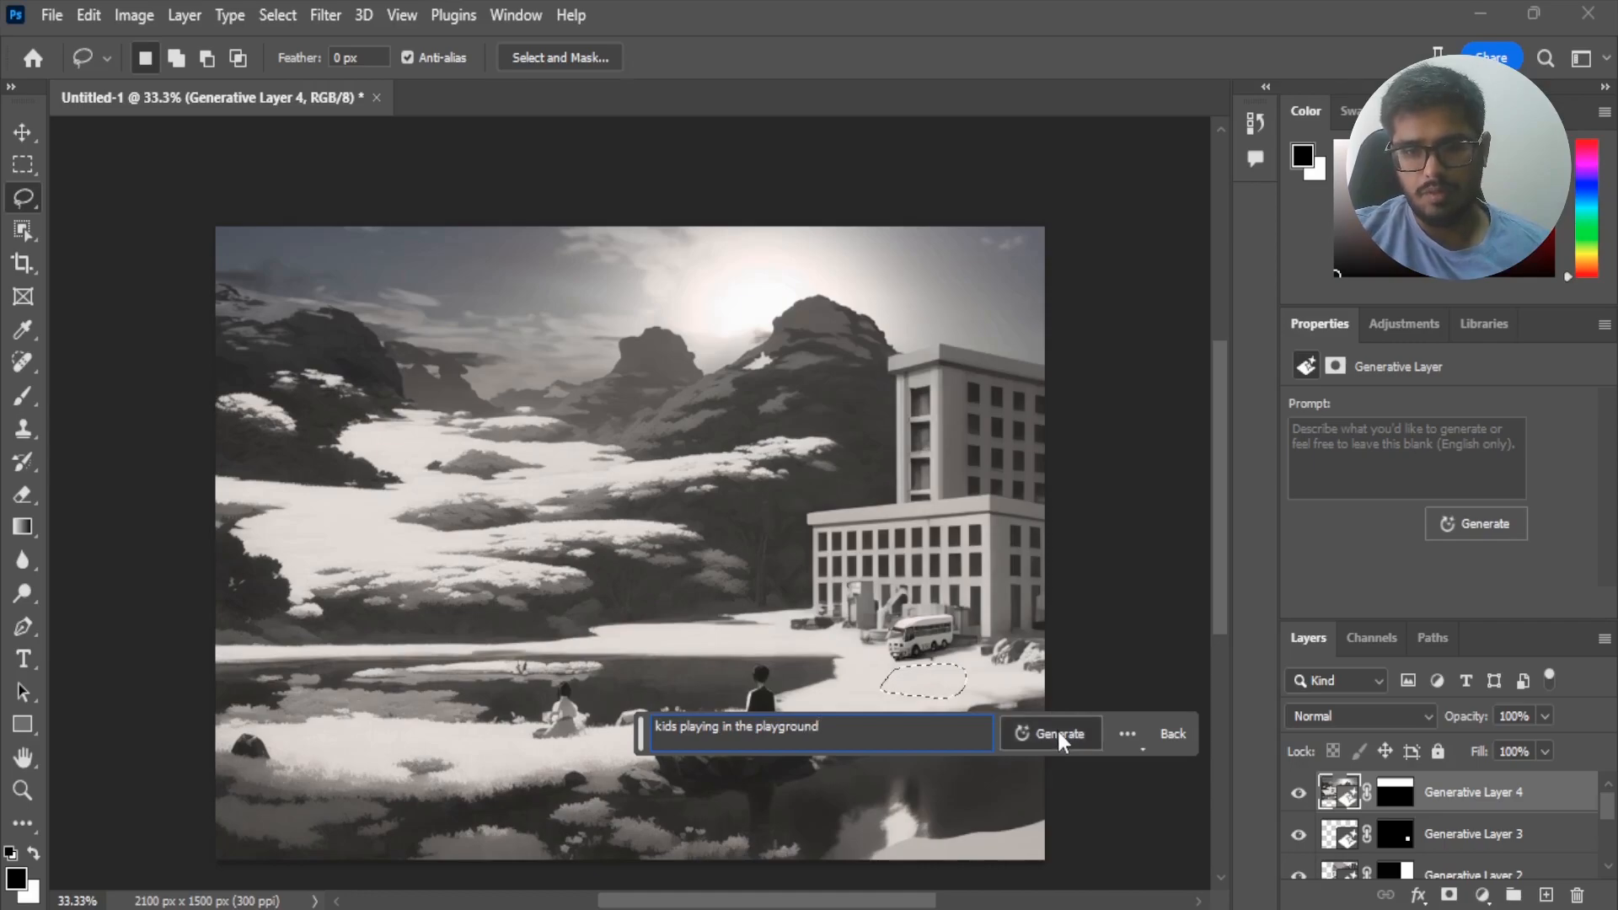
left_click(1056, 728)
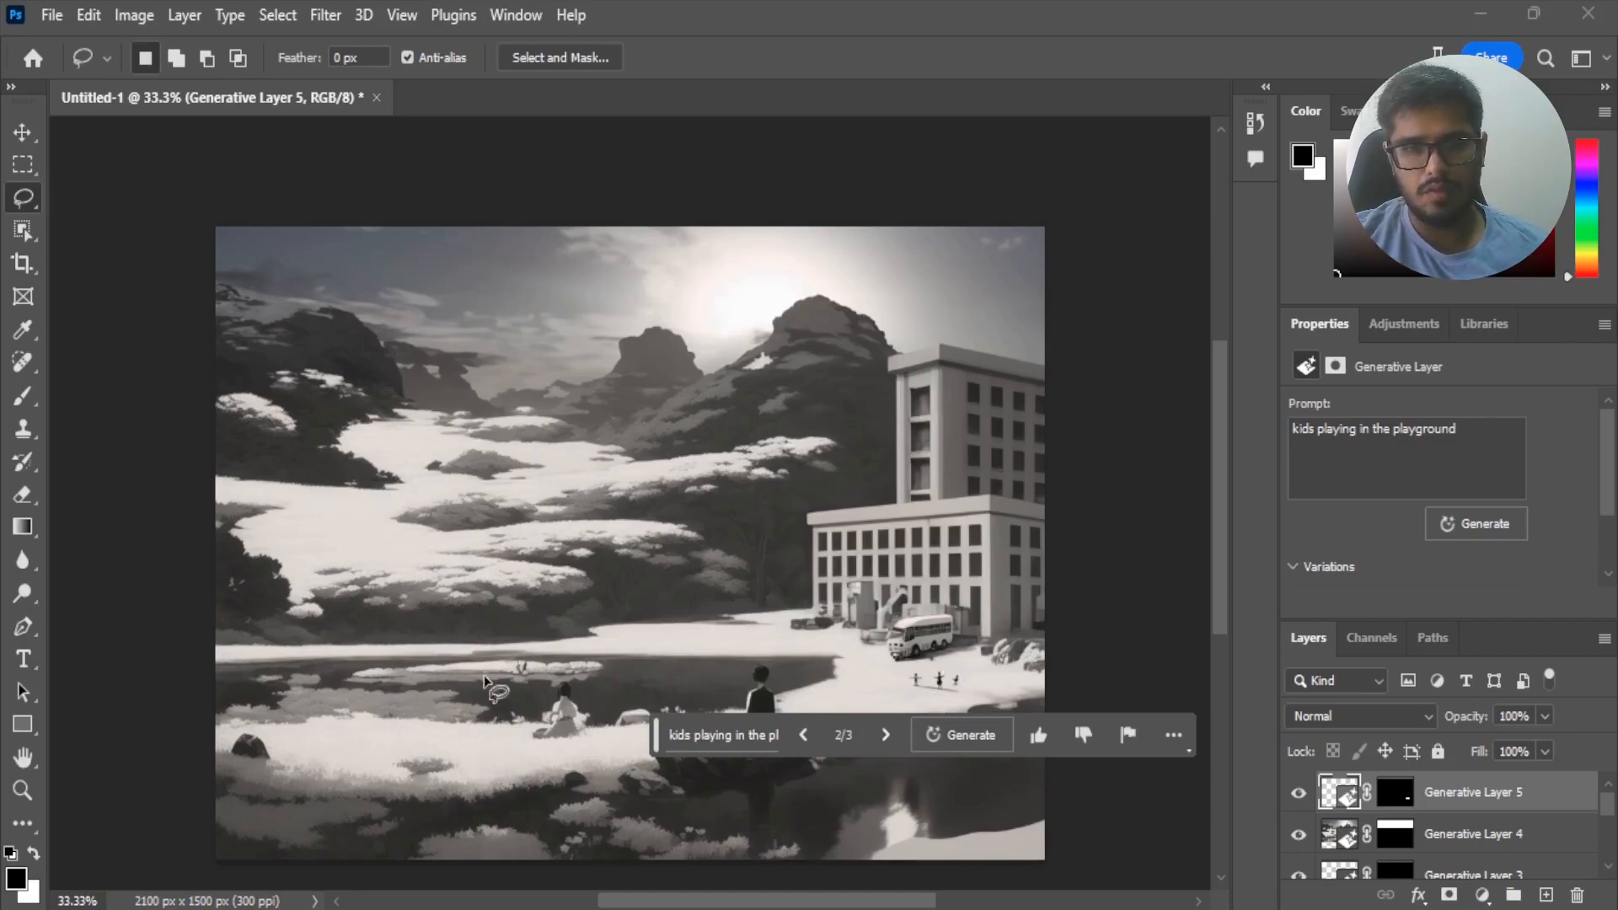
- Fill a lassoed oval on the far shoreline using the prompt "a boat dropping kids on the shore" and compare the variations
mouse_move(666, 643)
left_mouse_down()
mouse_move(728, 630)
mouse_move(773, 652)
left_mouse_up()
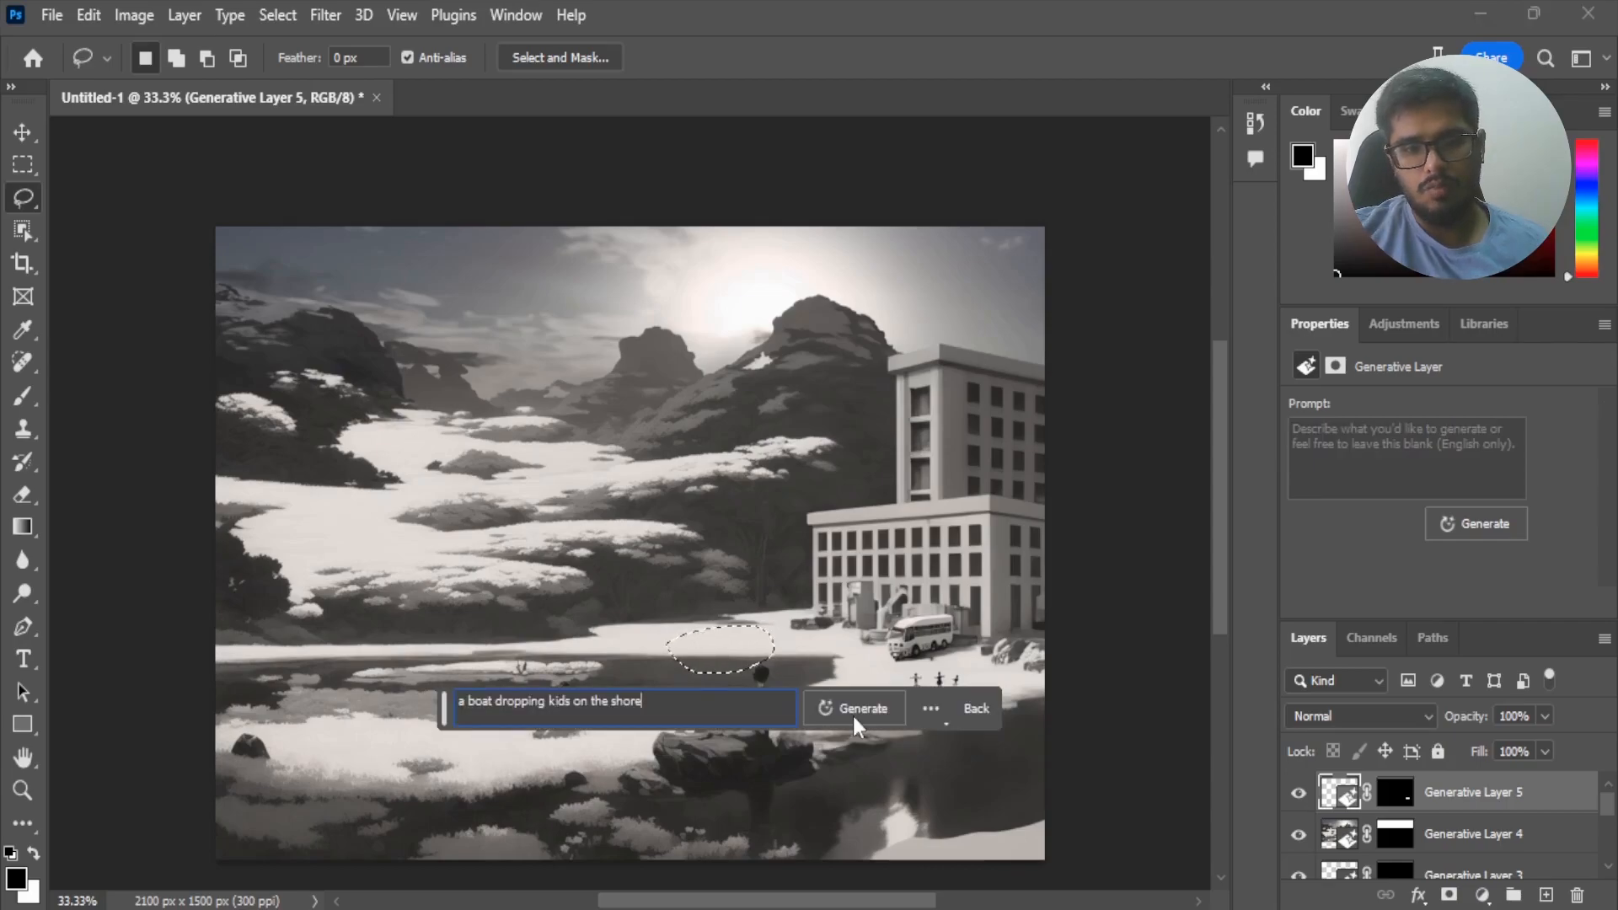
left_click(853, 715)
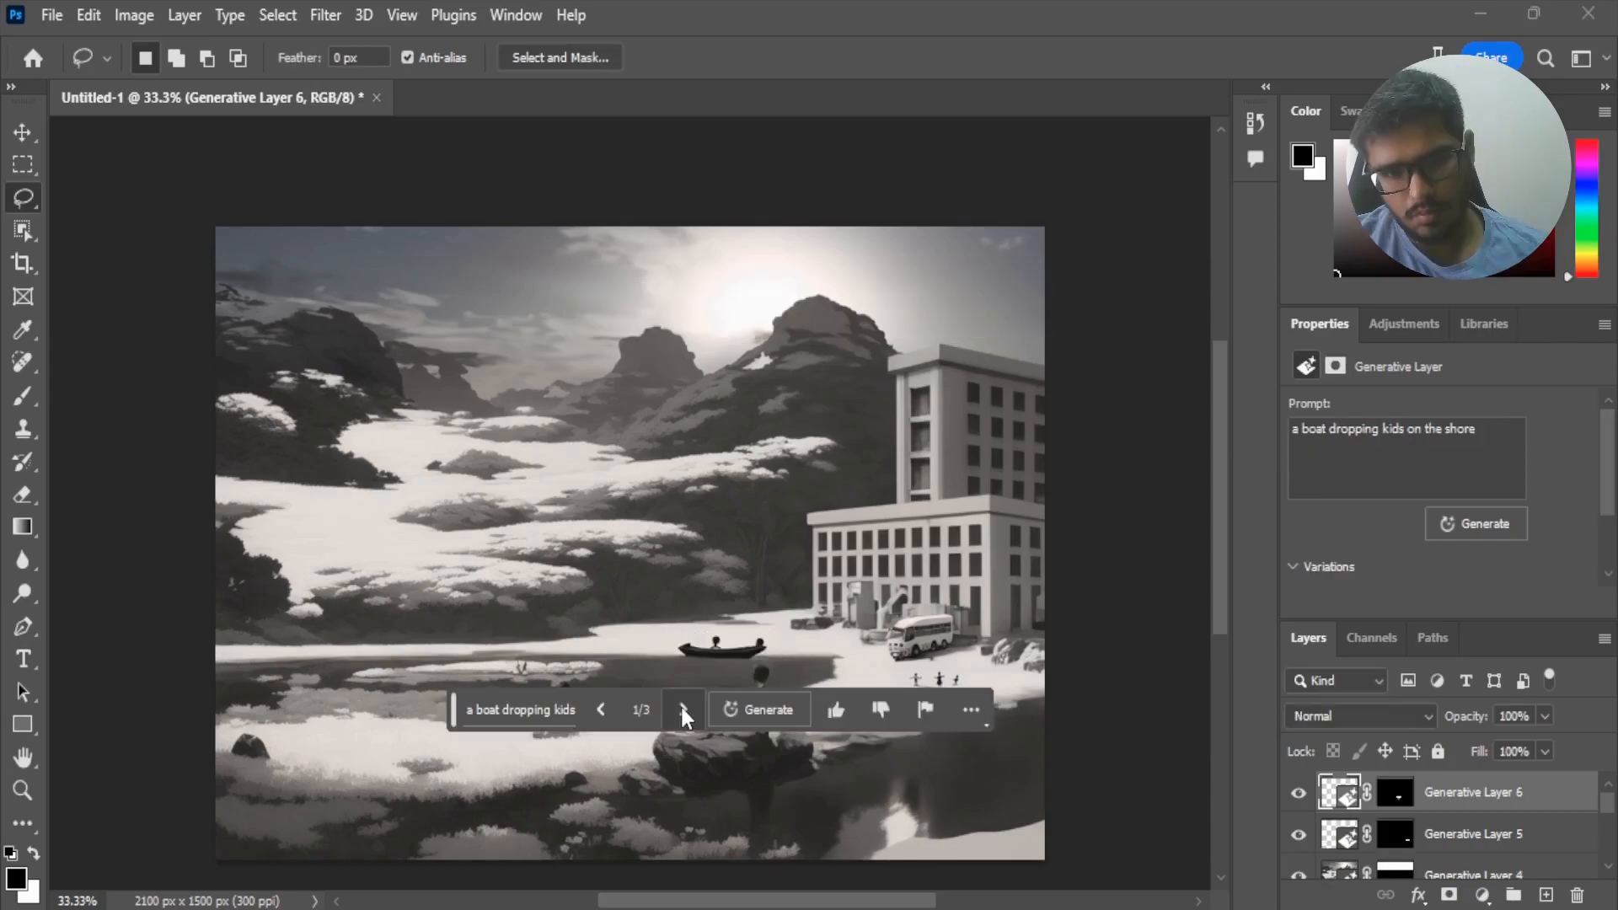
left_click(682, 711)
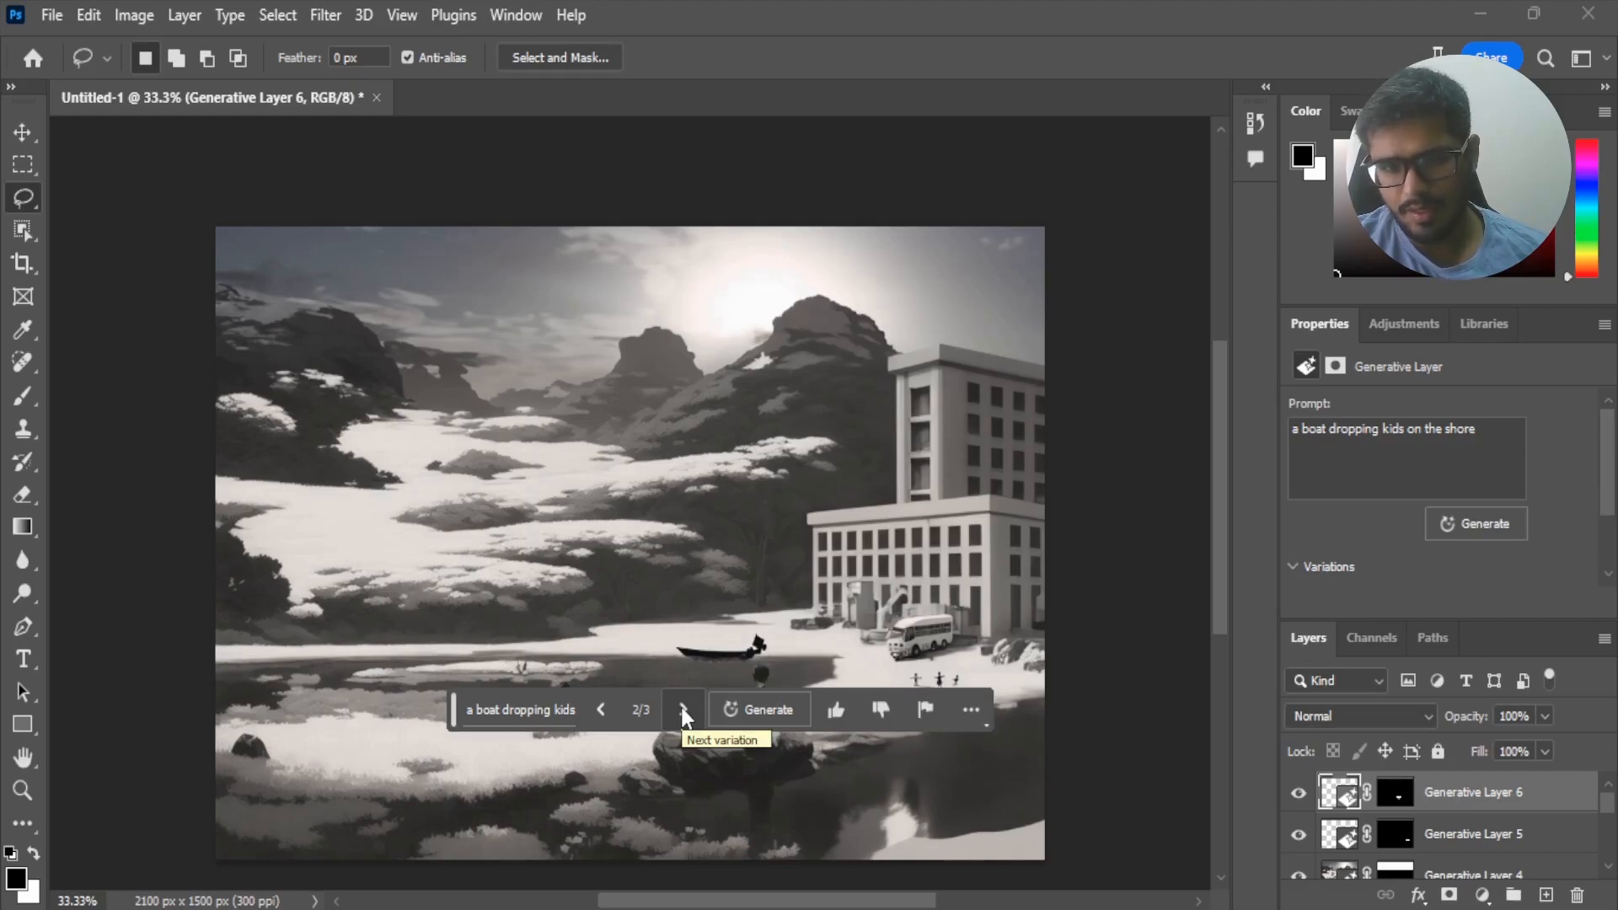
left_click(683, 711)
left_click(681, 709)
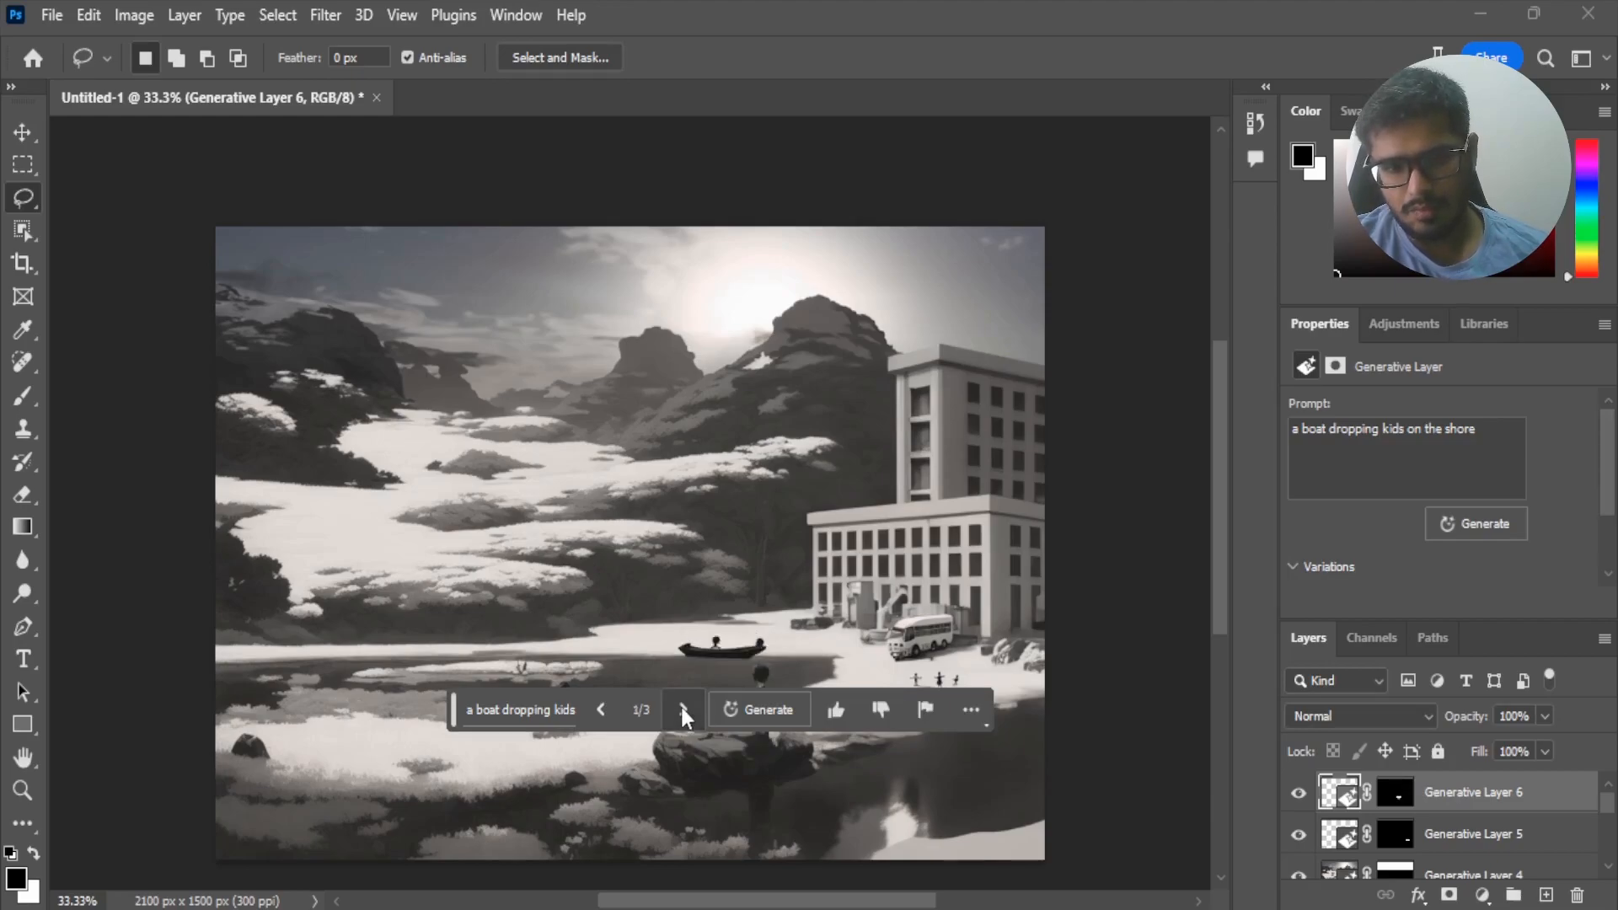
- Generate another set of boat variations and show the third one, with the long boat full of people
left_click(740, 714)
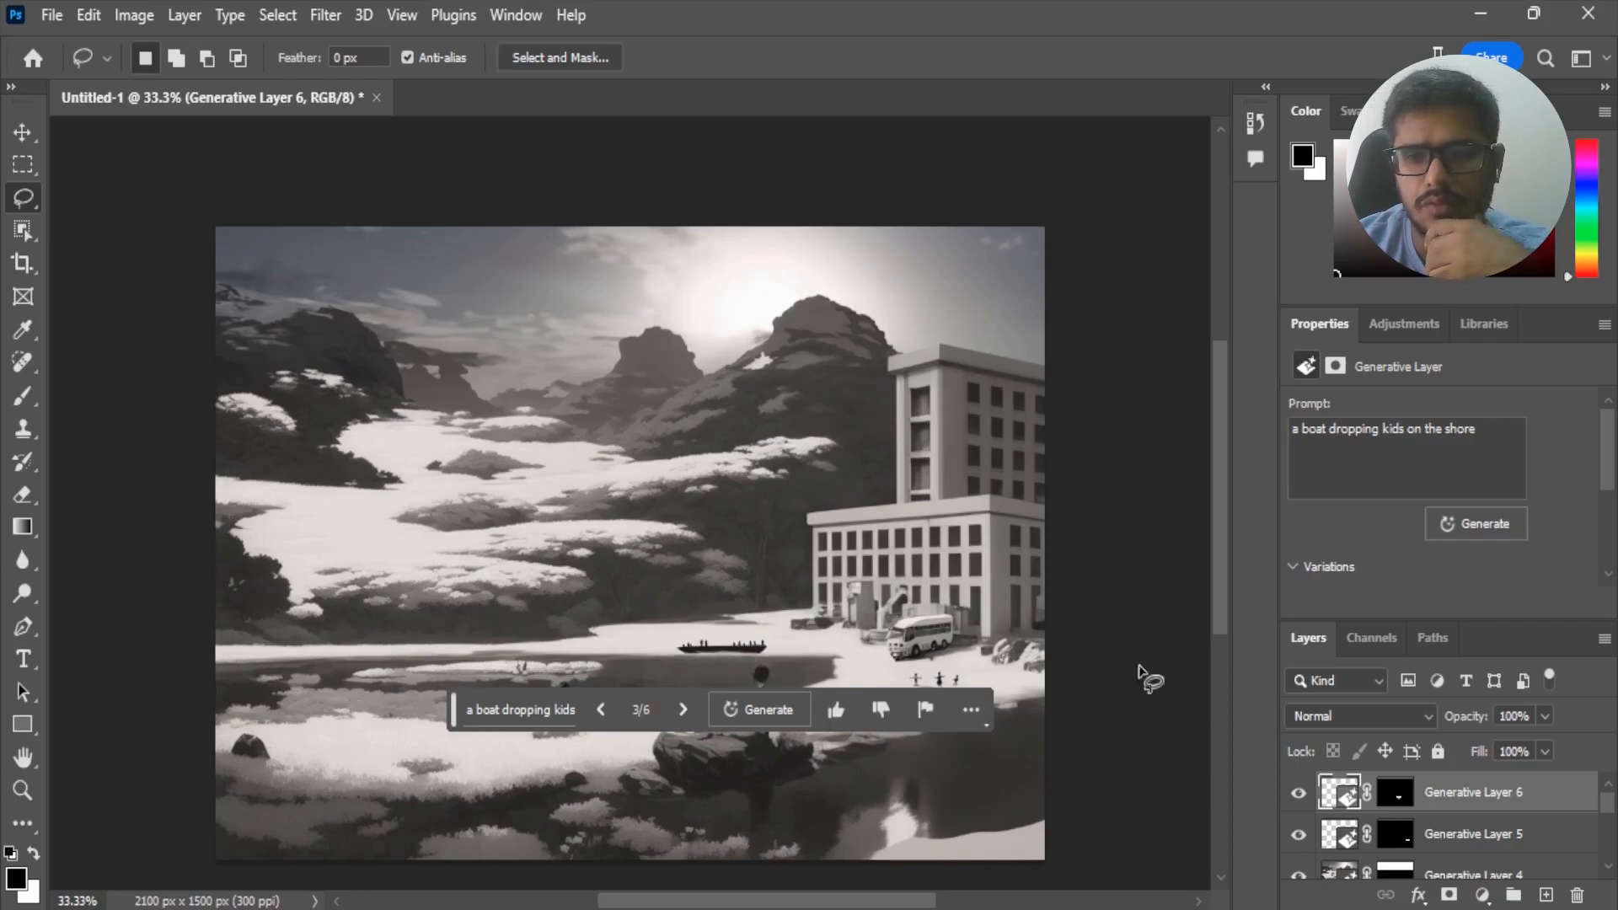
mouse_move(1222, 437)
left_mouse_down()
mouse_move(1231, 371)
mouse_move(1226, 452)
left_mouse_up()
left_click(972, 678)
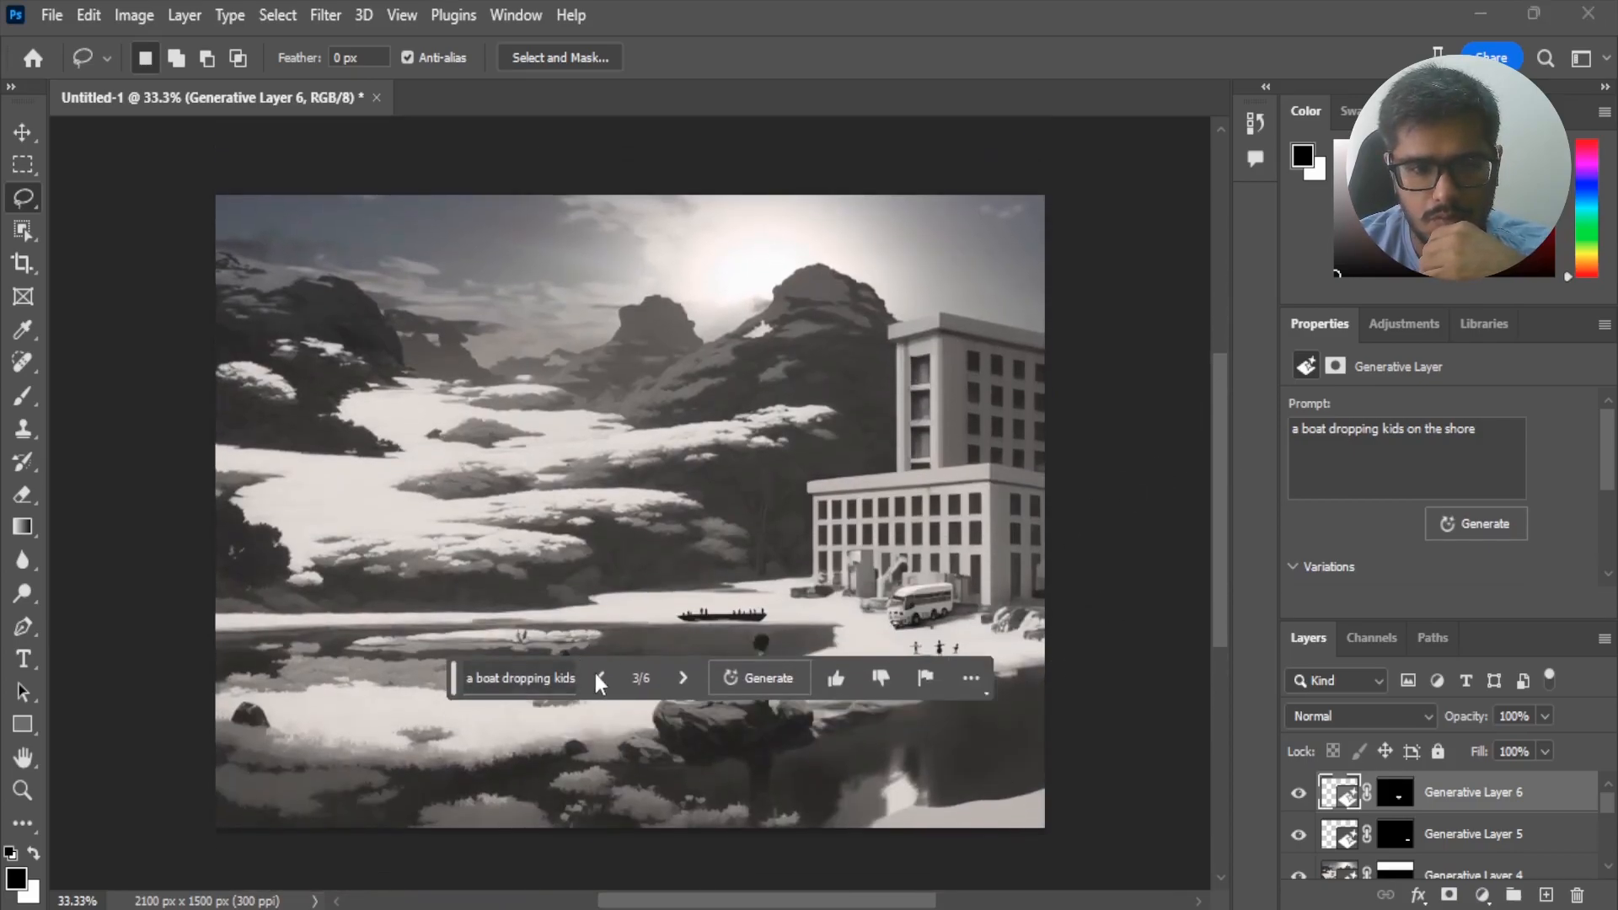
- Hide the boat, kids and sunrise fill layers one after another to review what each one adds
left_click(1298, 792)
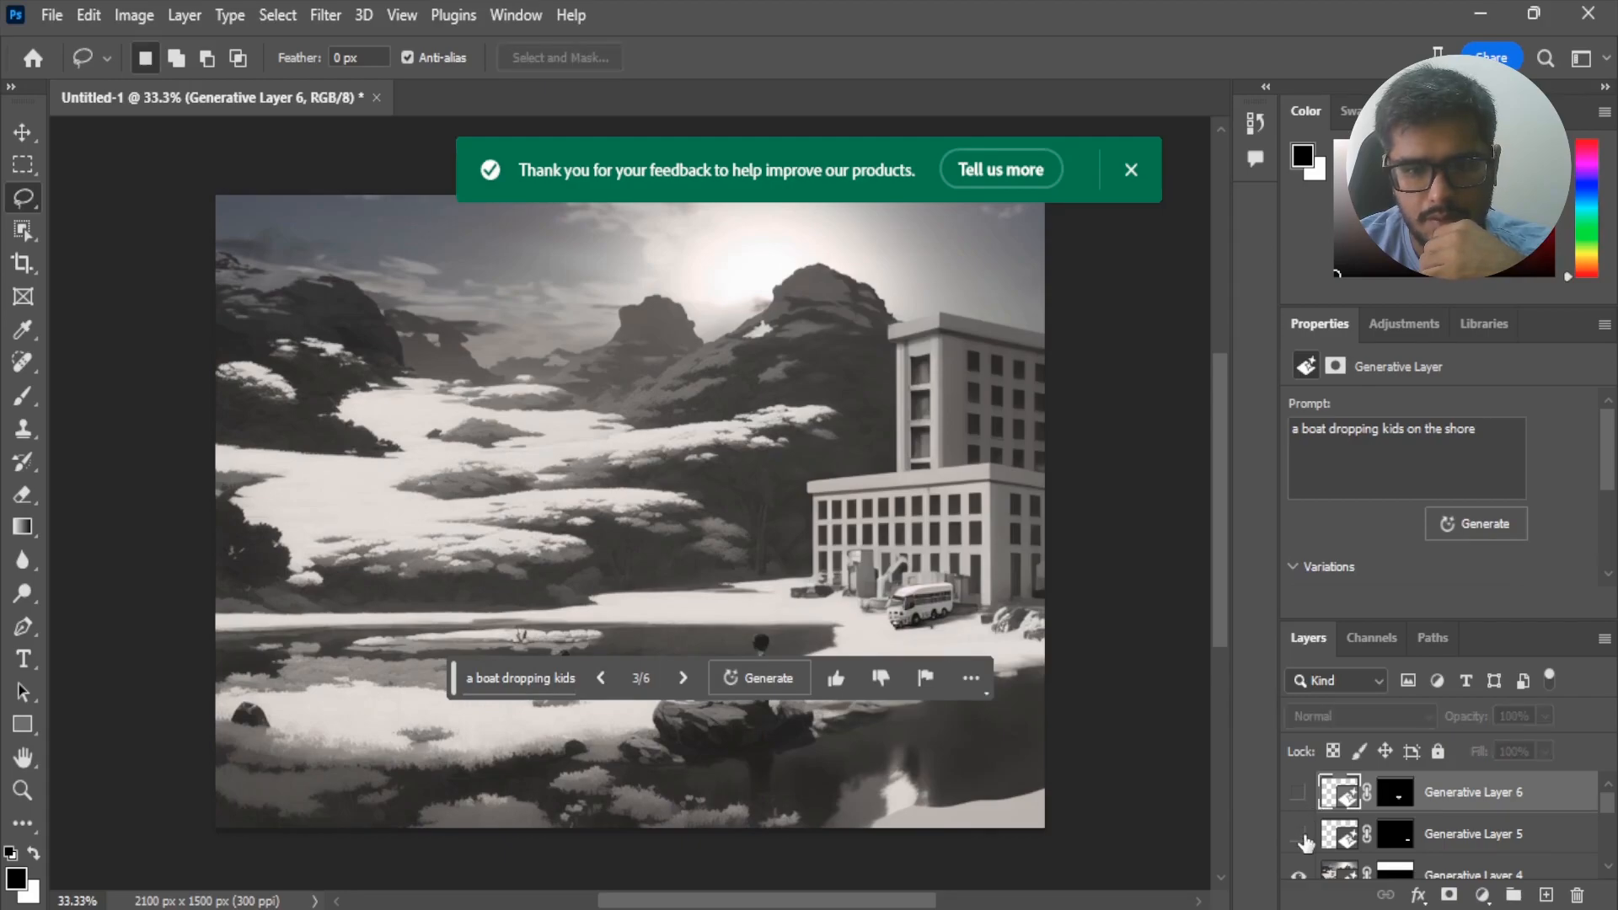
left_click(1299, 833)
left_click(1298, 874)
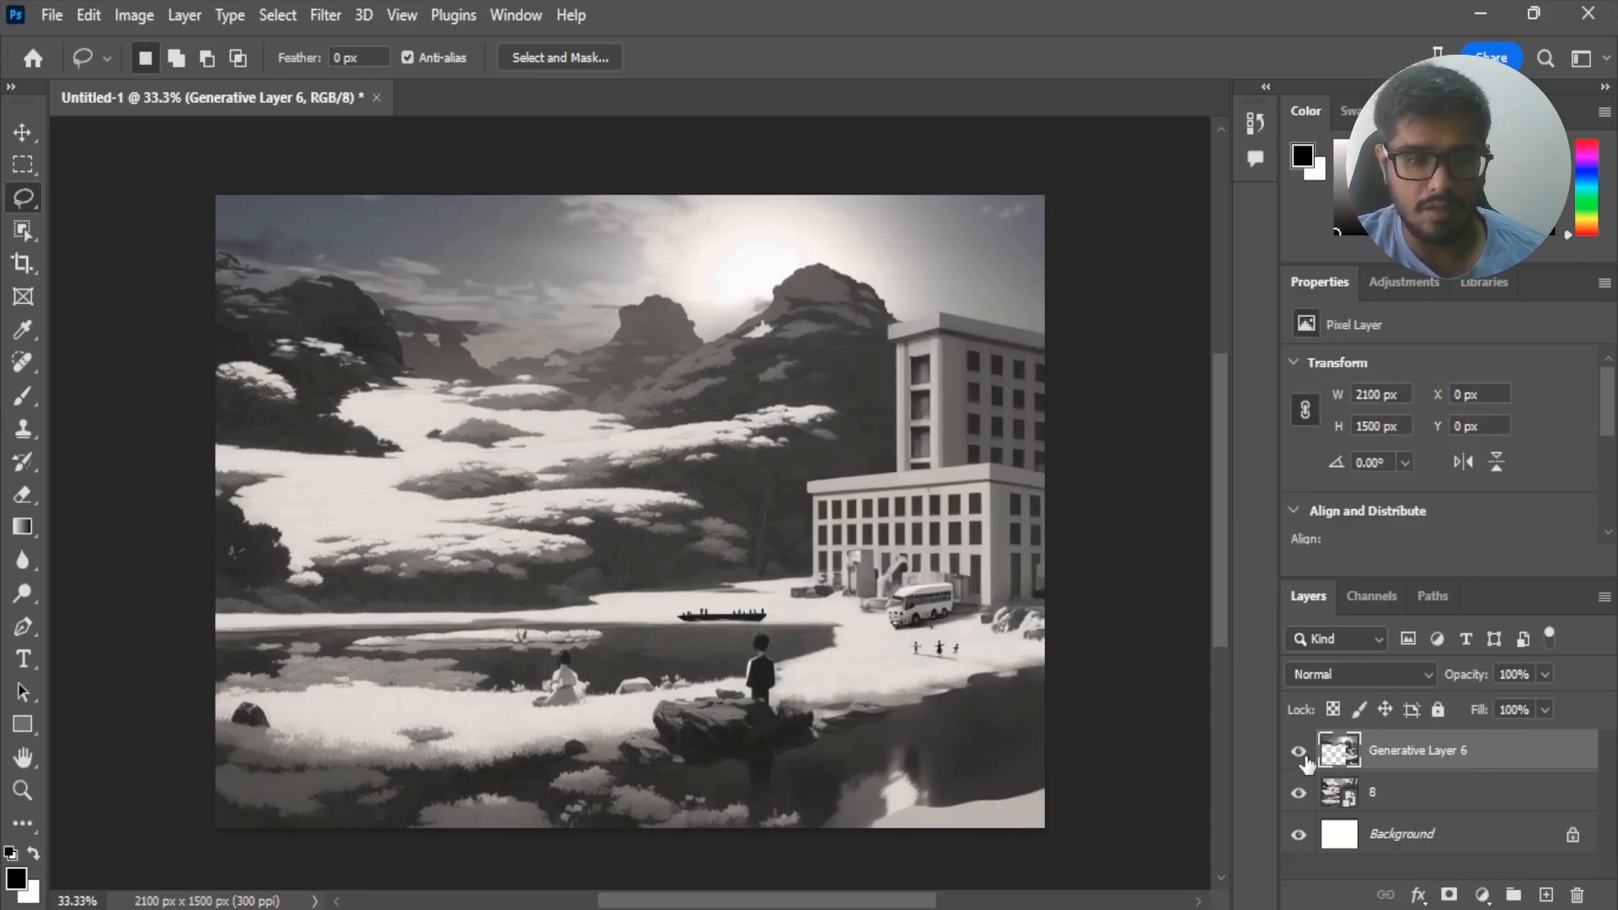
- Toggle the visibility of the merged Generative Layer 6 and layer 8 to compare the edited picture with the original
left_click(1300, 751)
left_click(1302, 754)
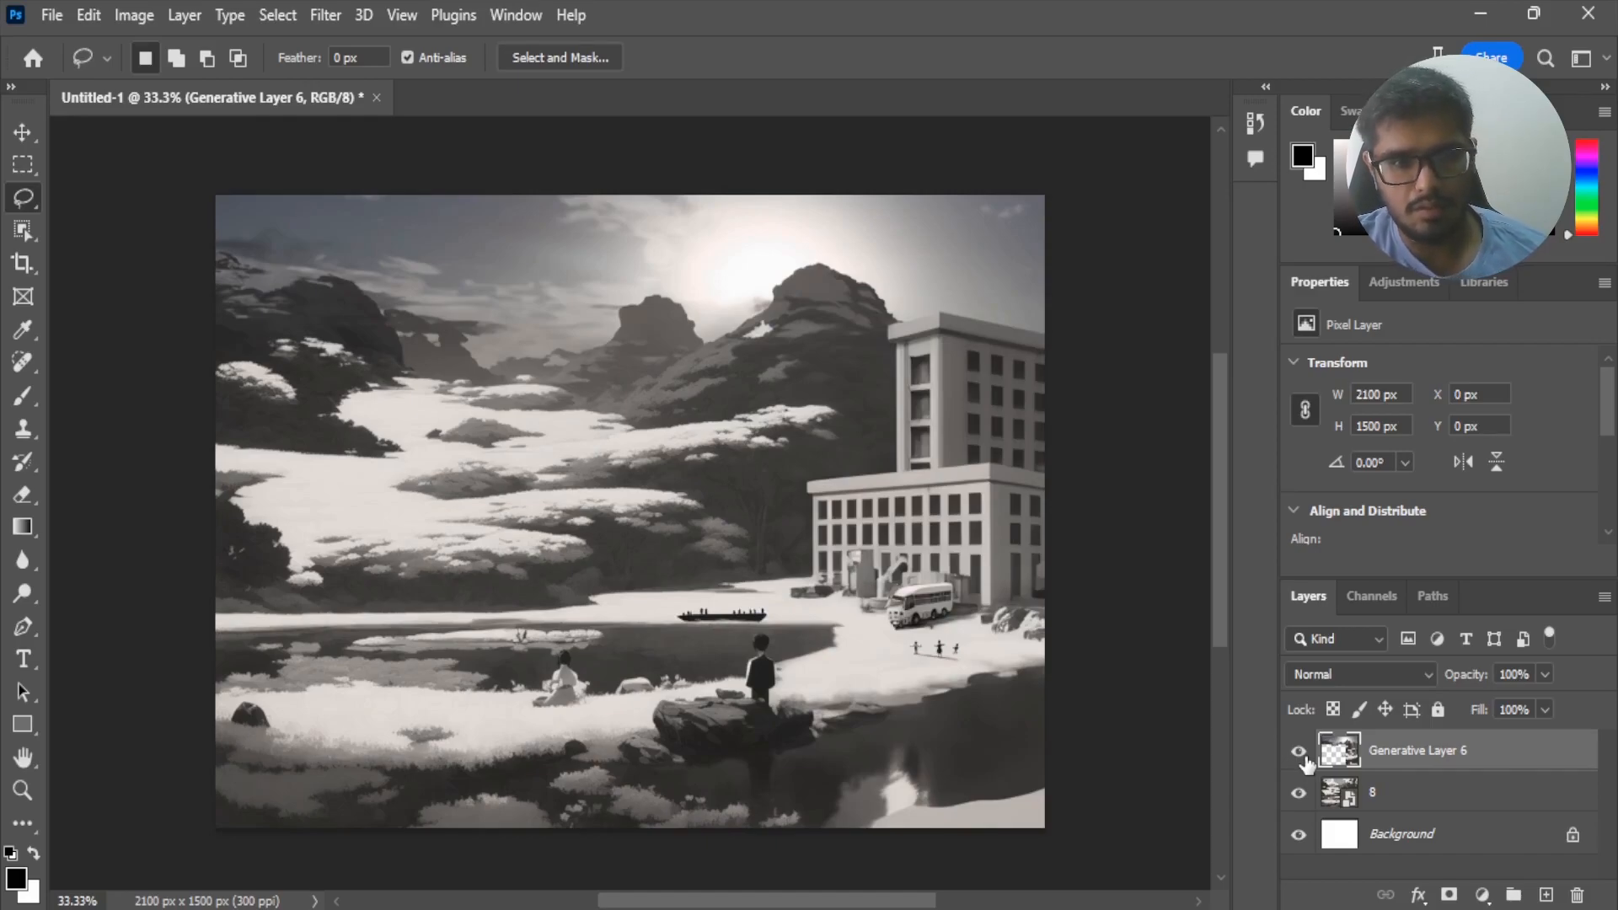
left_click(1302, 754)
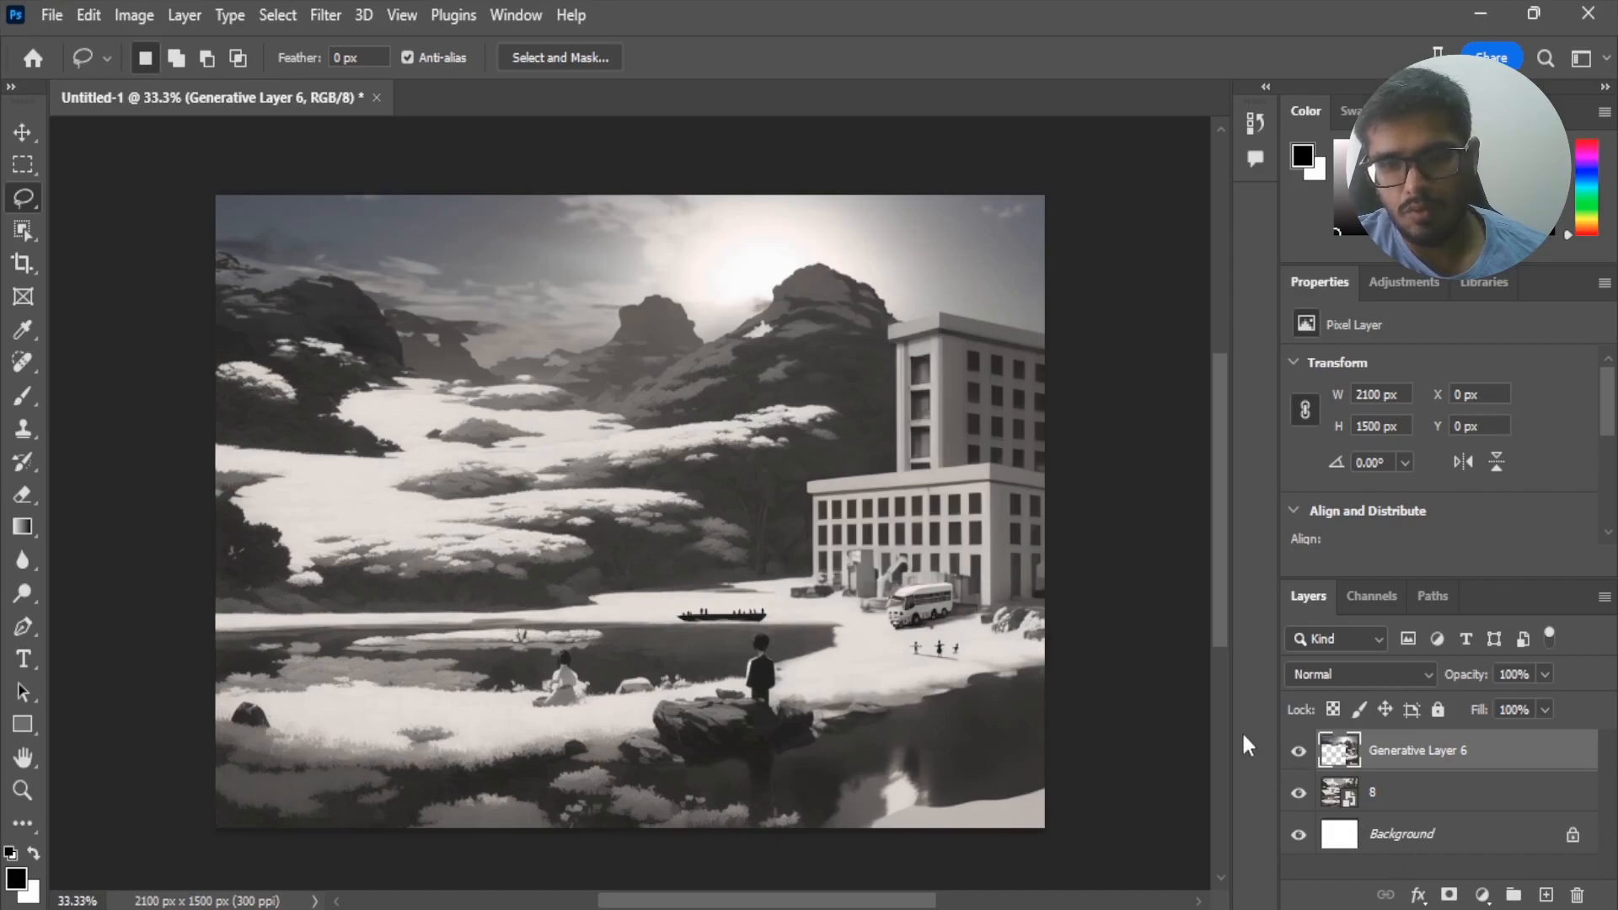
left_click(1298, 792)
left_click(1298, 751)
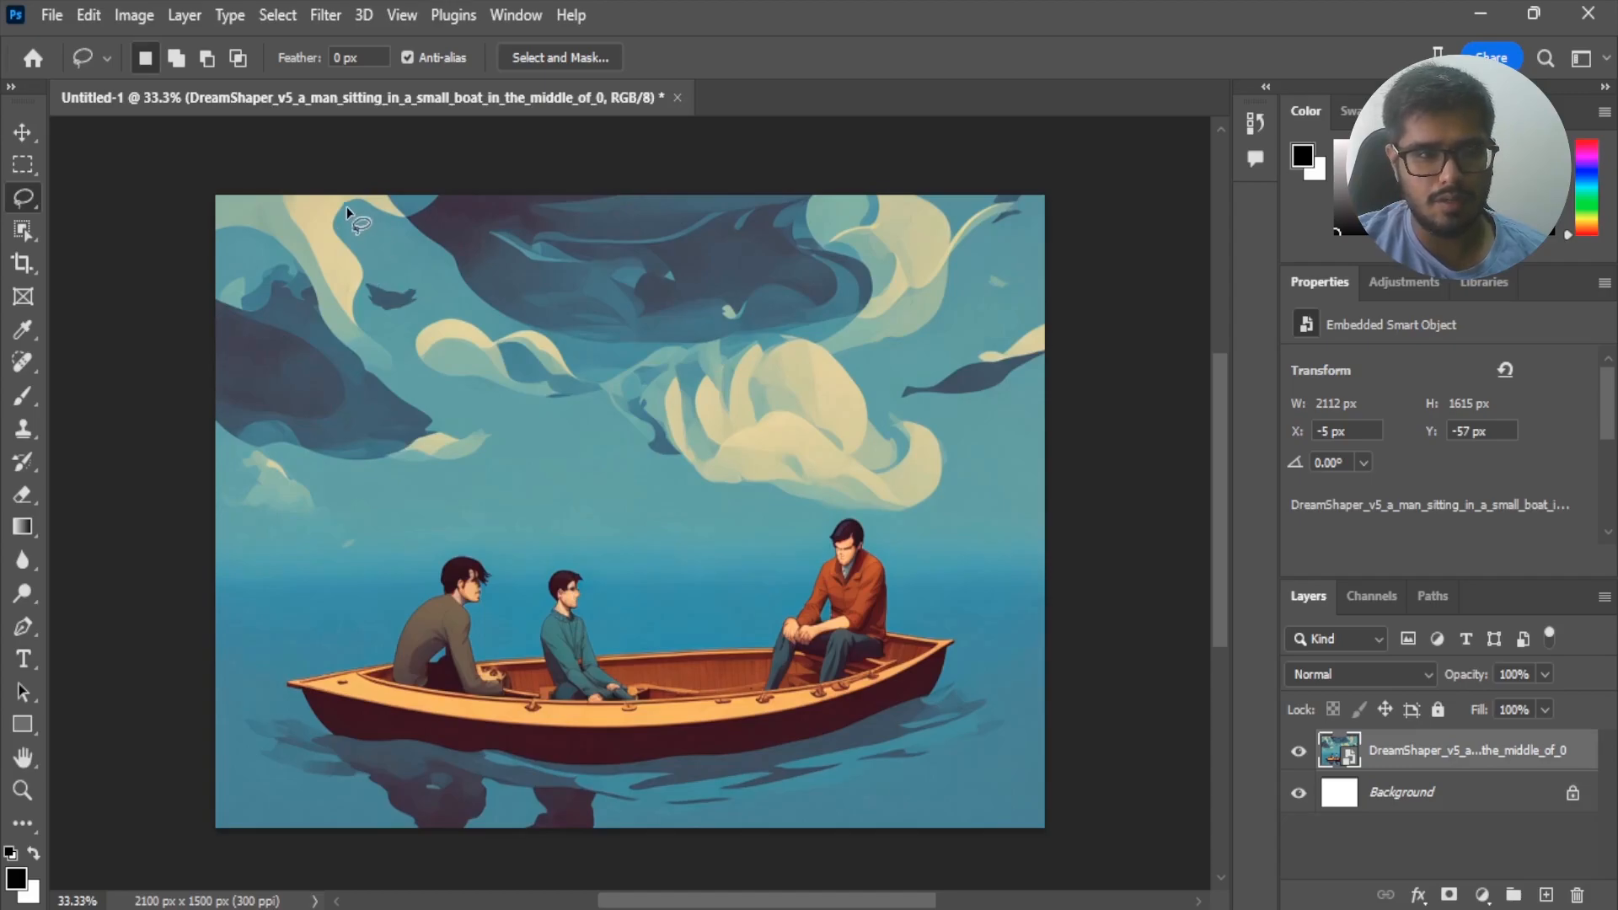
- Fill a rectangular selection of the sky above the boat using the prompt "beach with sunrise" and compare the variations
left_click(23, 163)
left_click_drag(215, 196, 1045, 510)
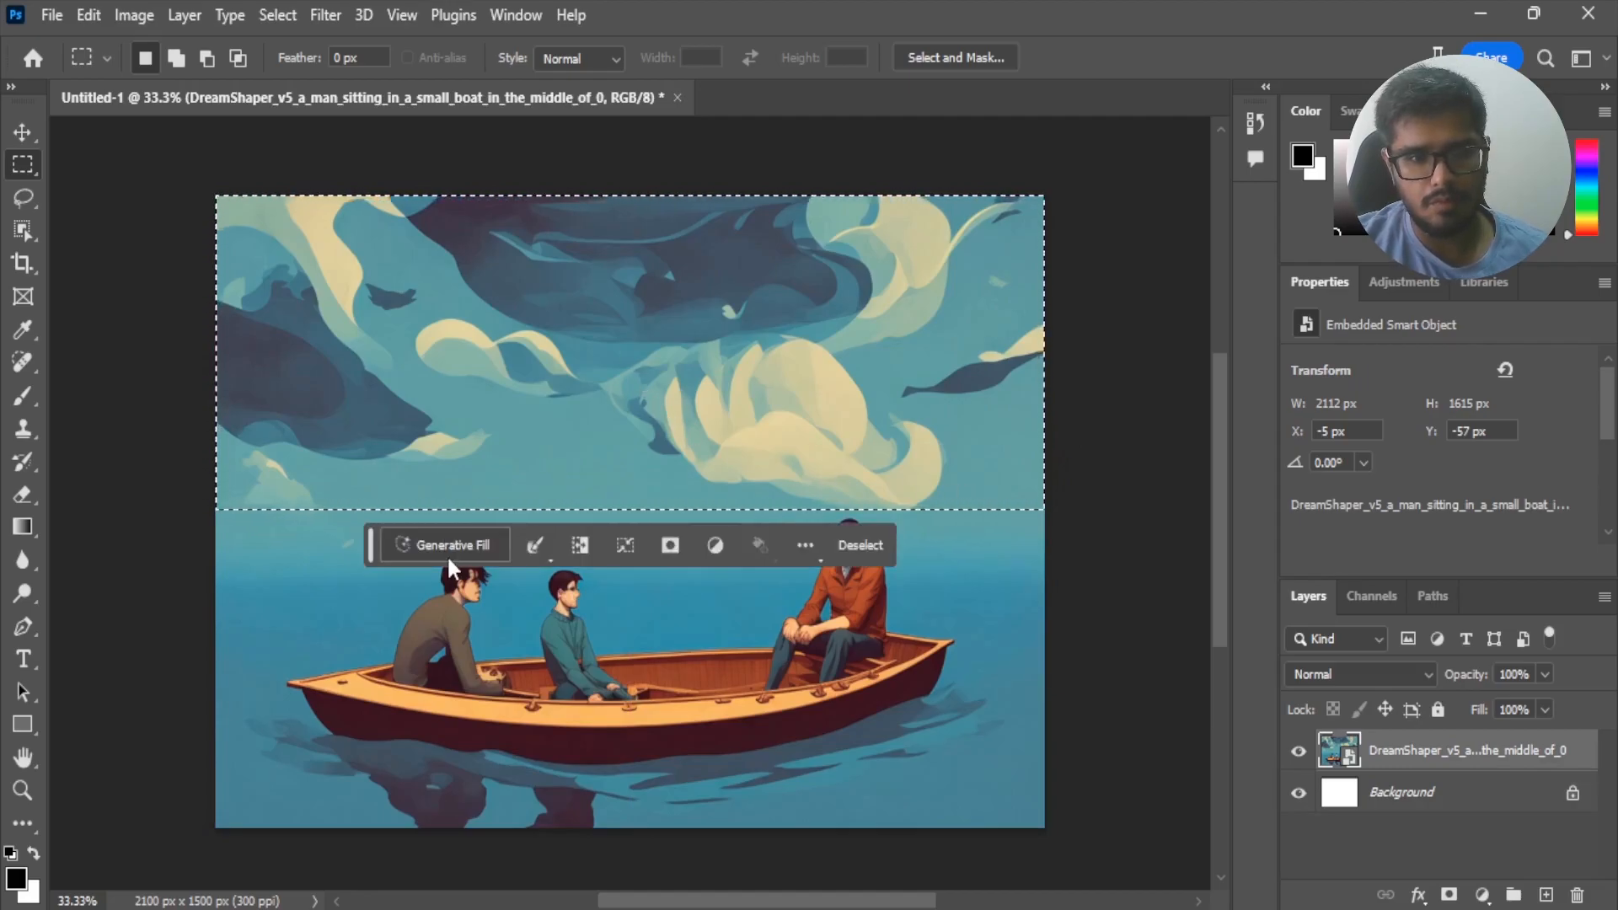
left_click(447, 552)
type("beach with sunrise")
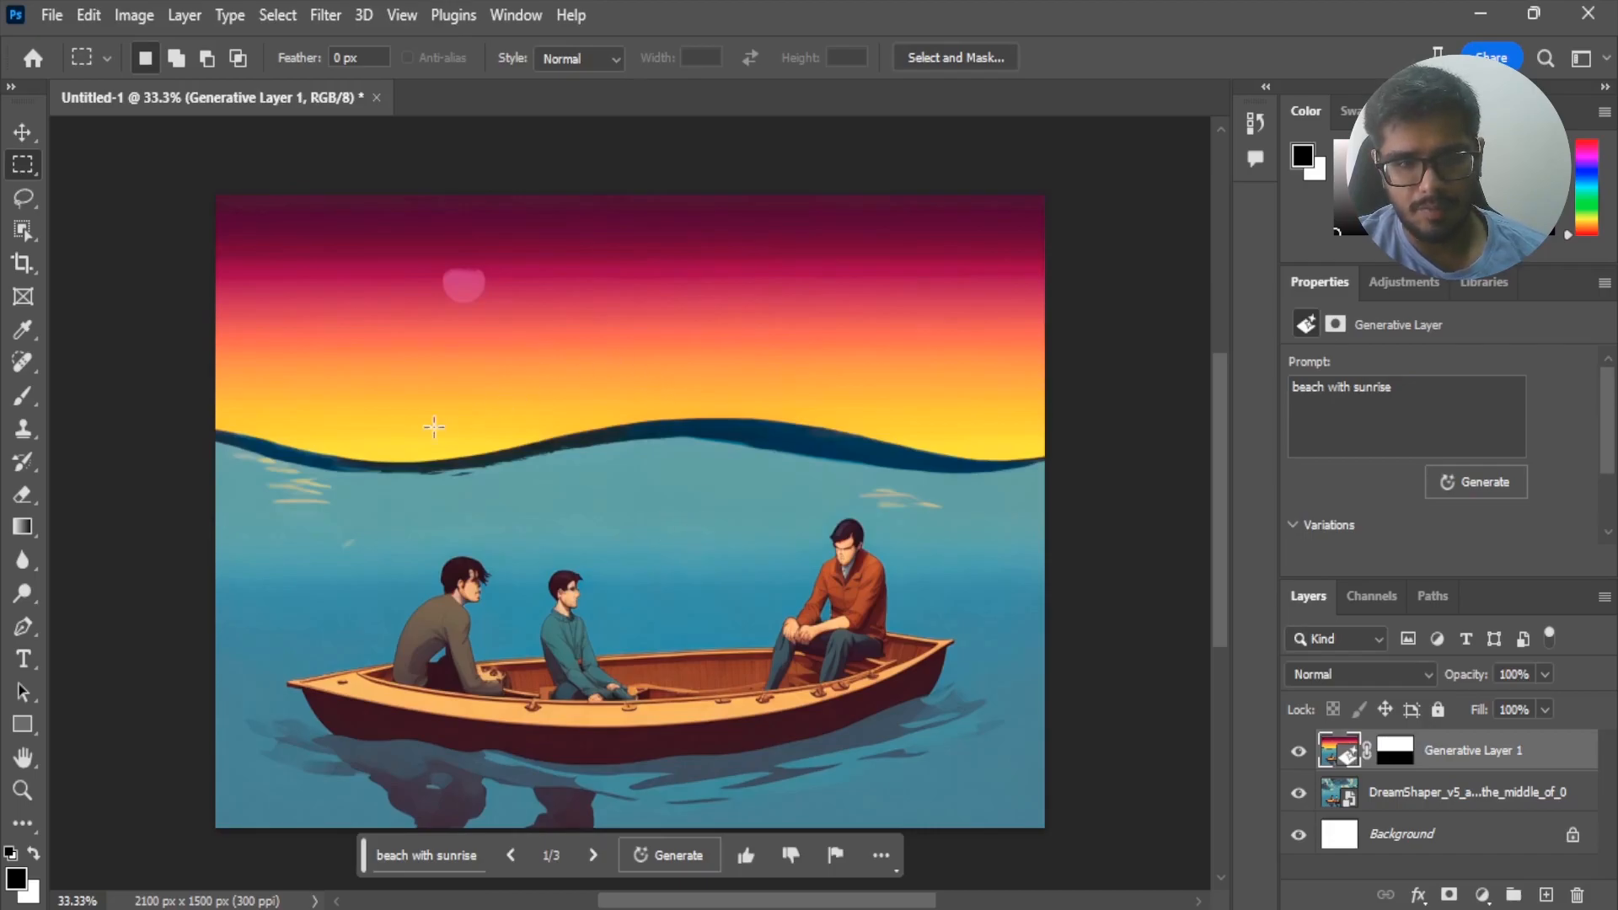
left_click(593, 855)
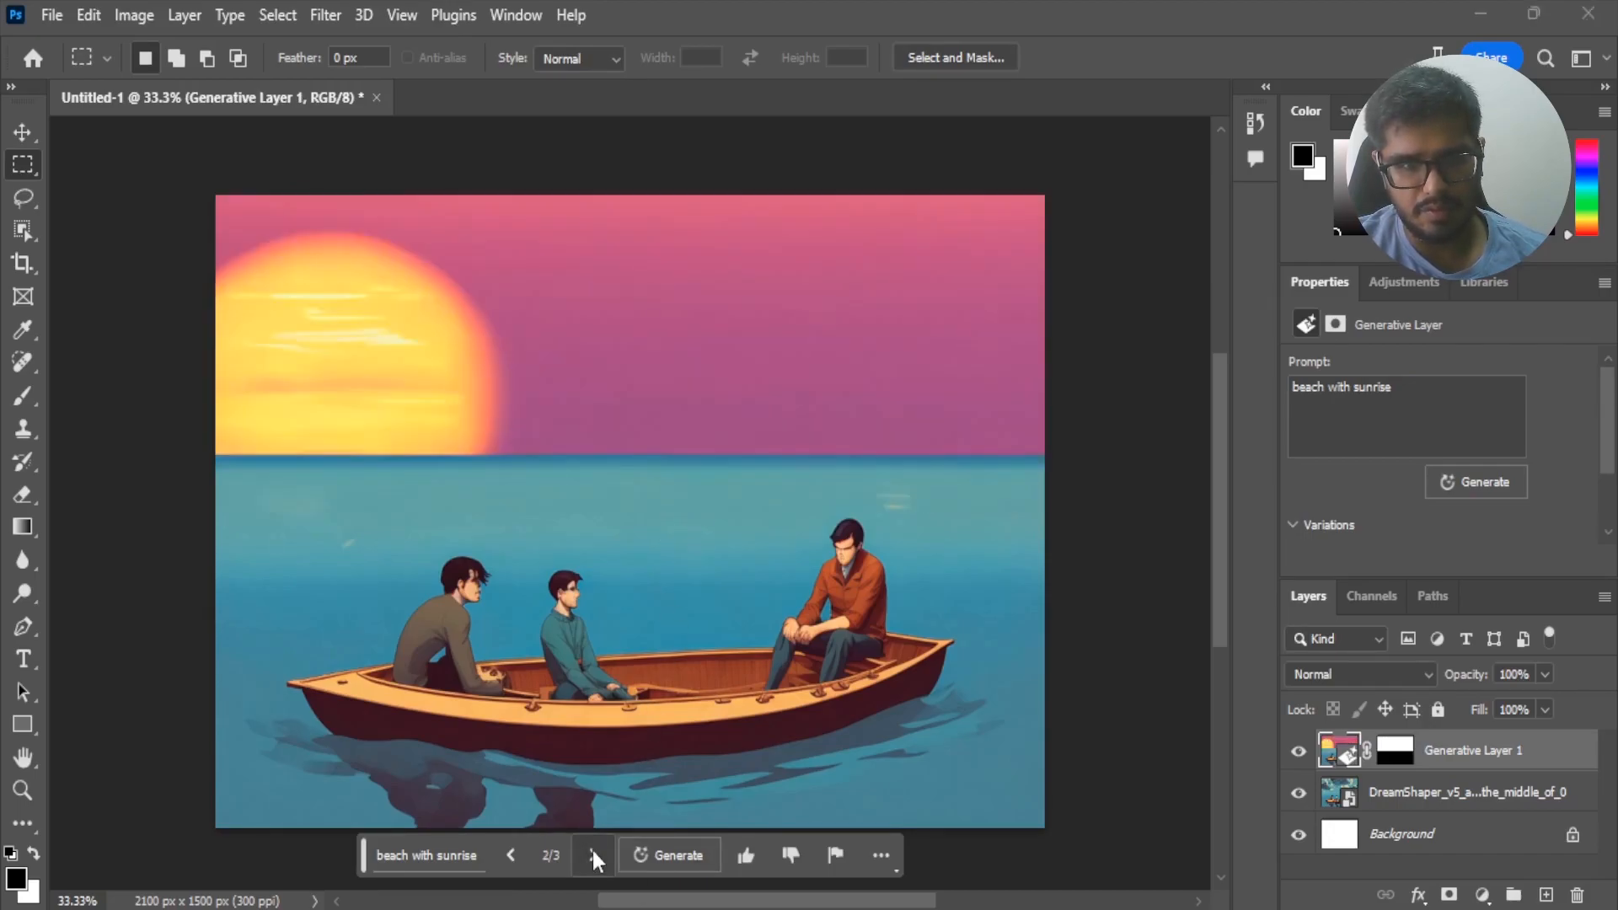
left_click(594, 856)
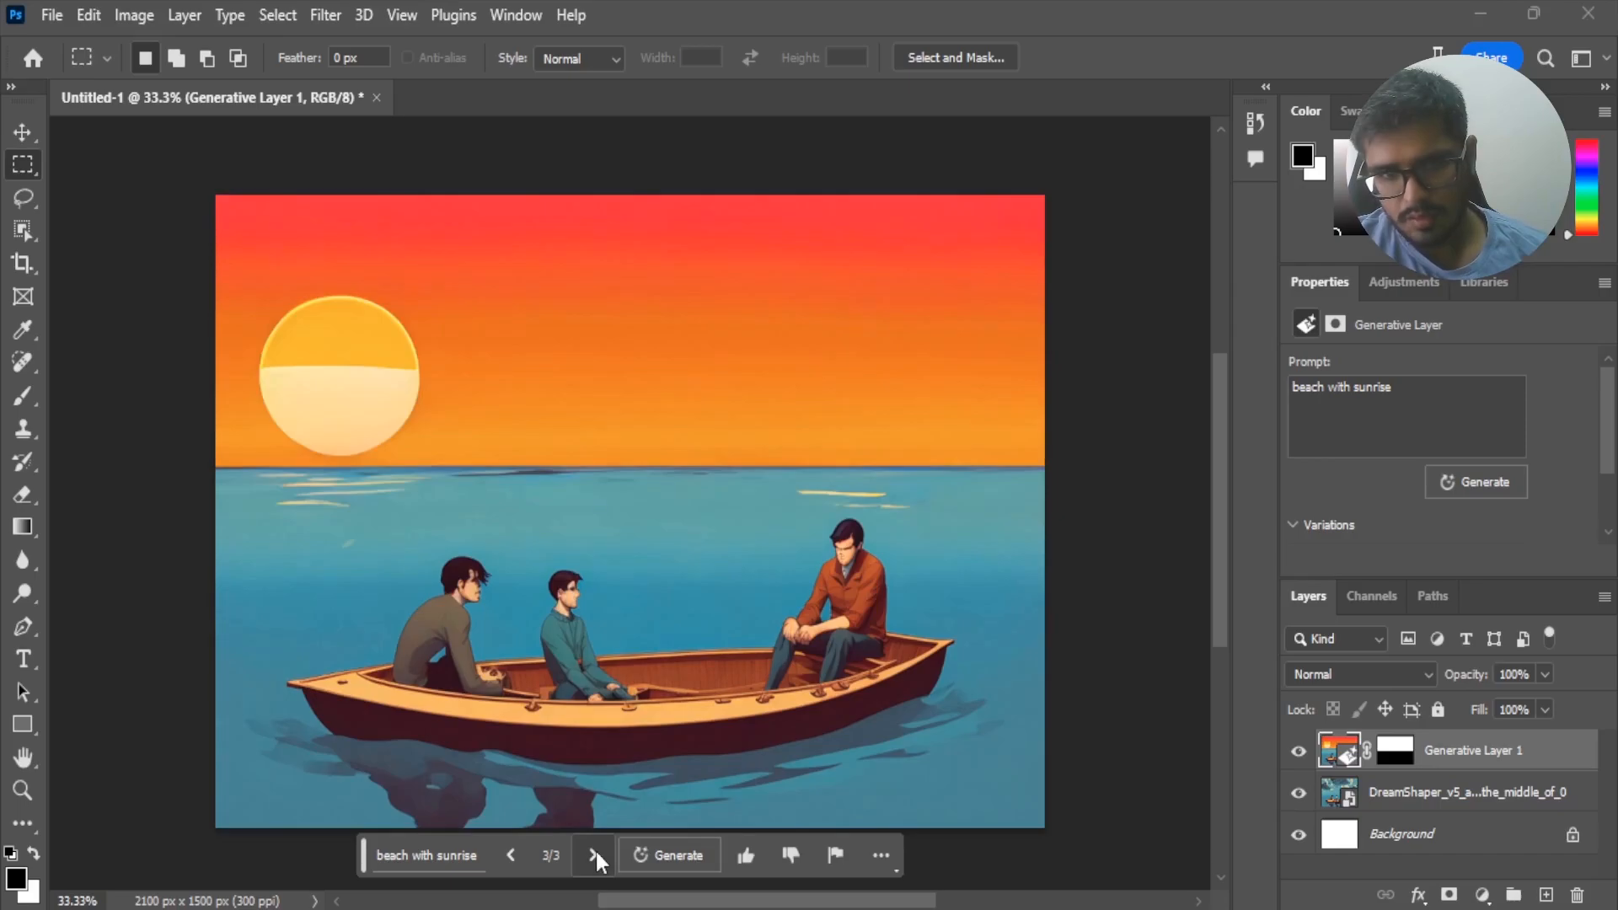
- Change the sky fill's prompt to "sandy beach with sunrise", generate it and compare the new variations
left_click(595, 854)
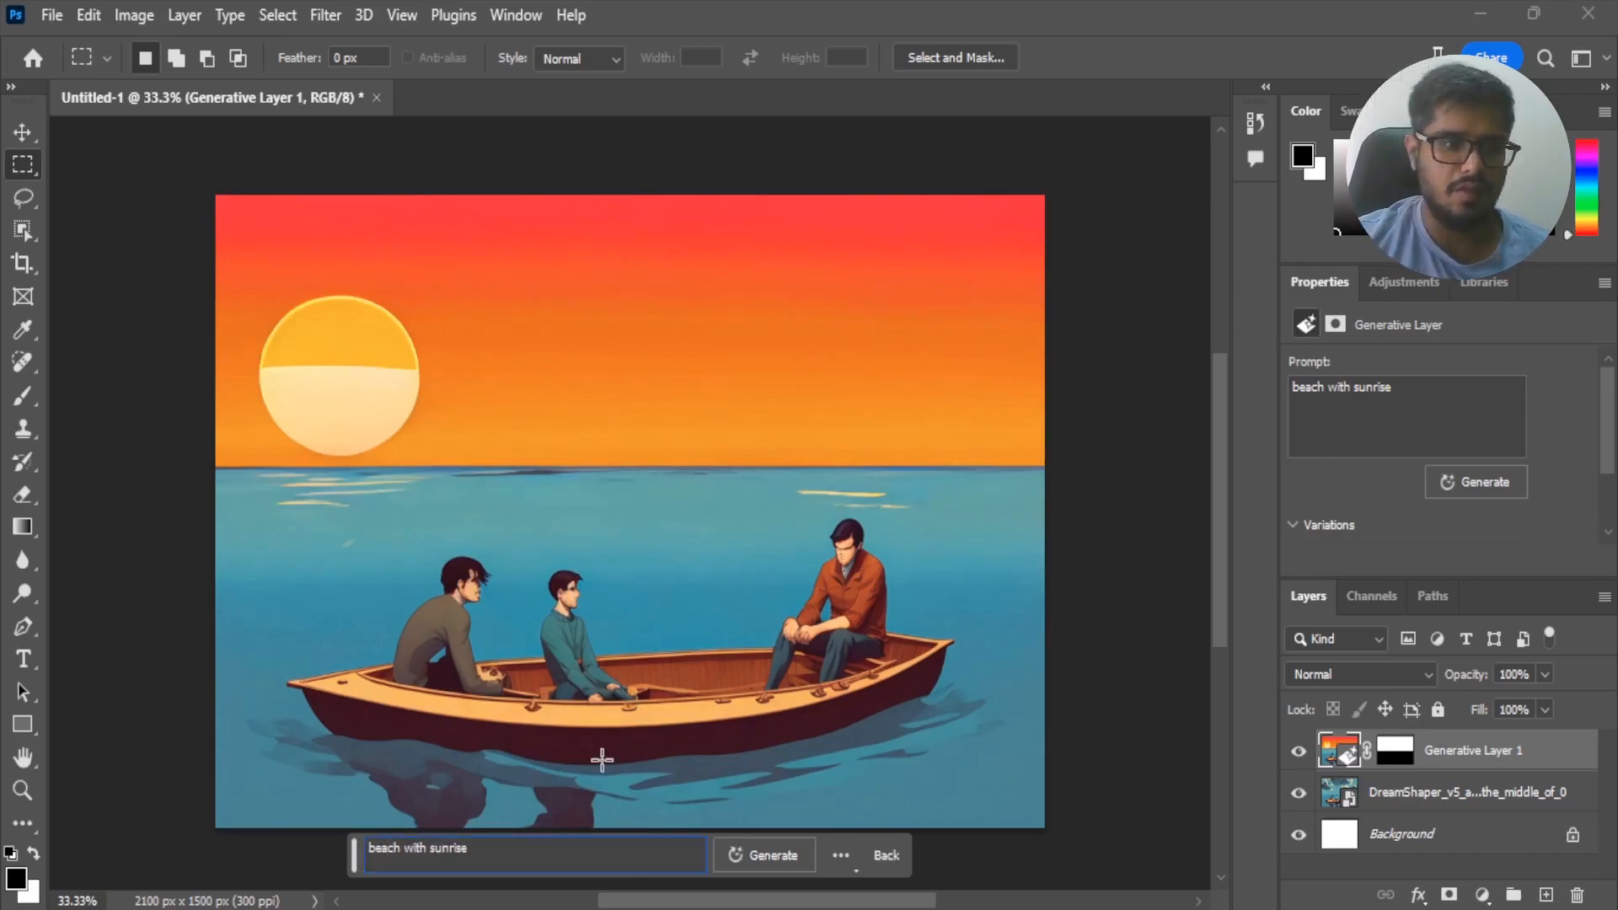
type("sandy")
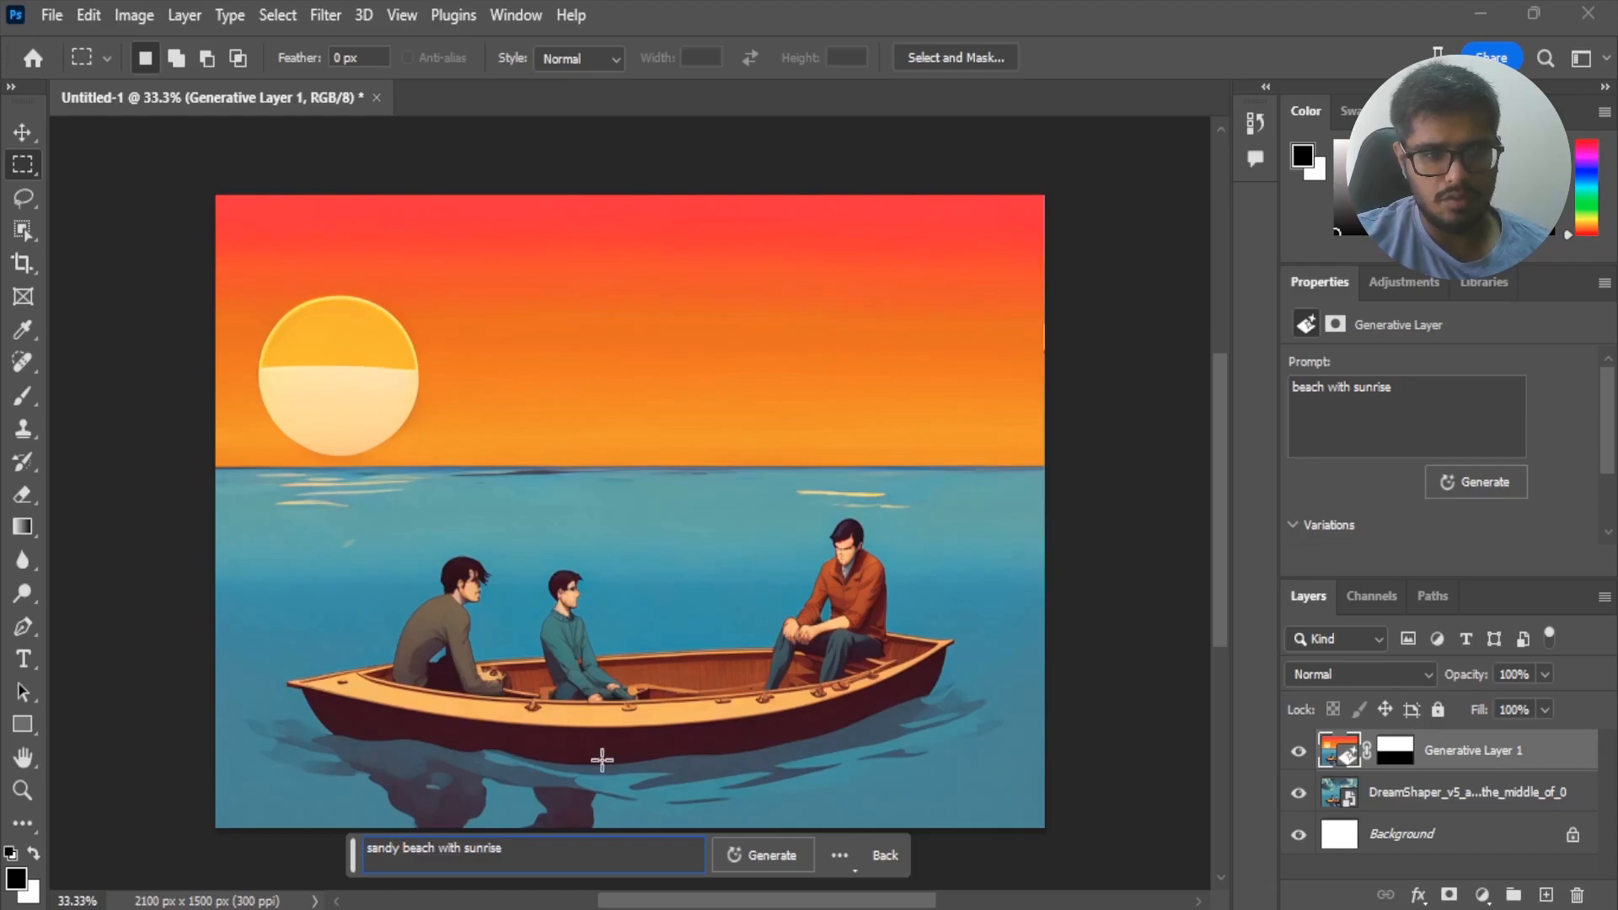
key("Return")
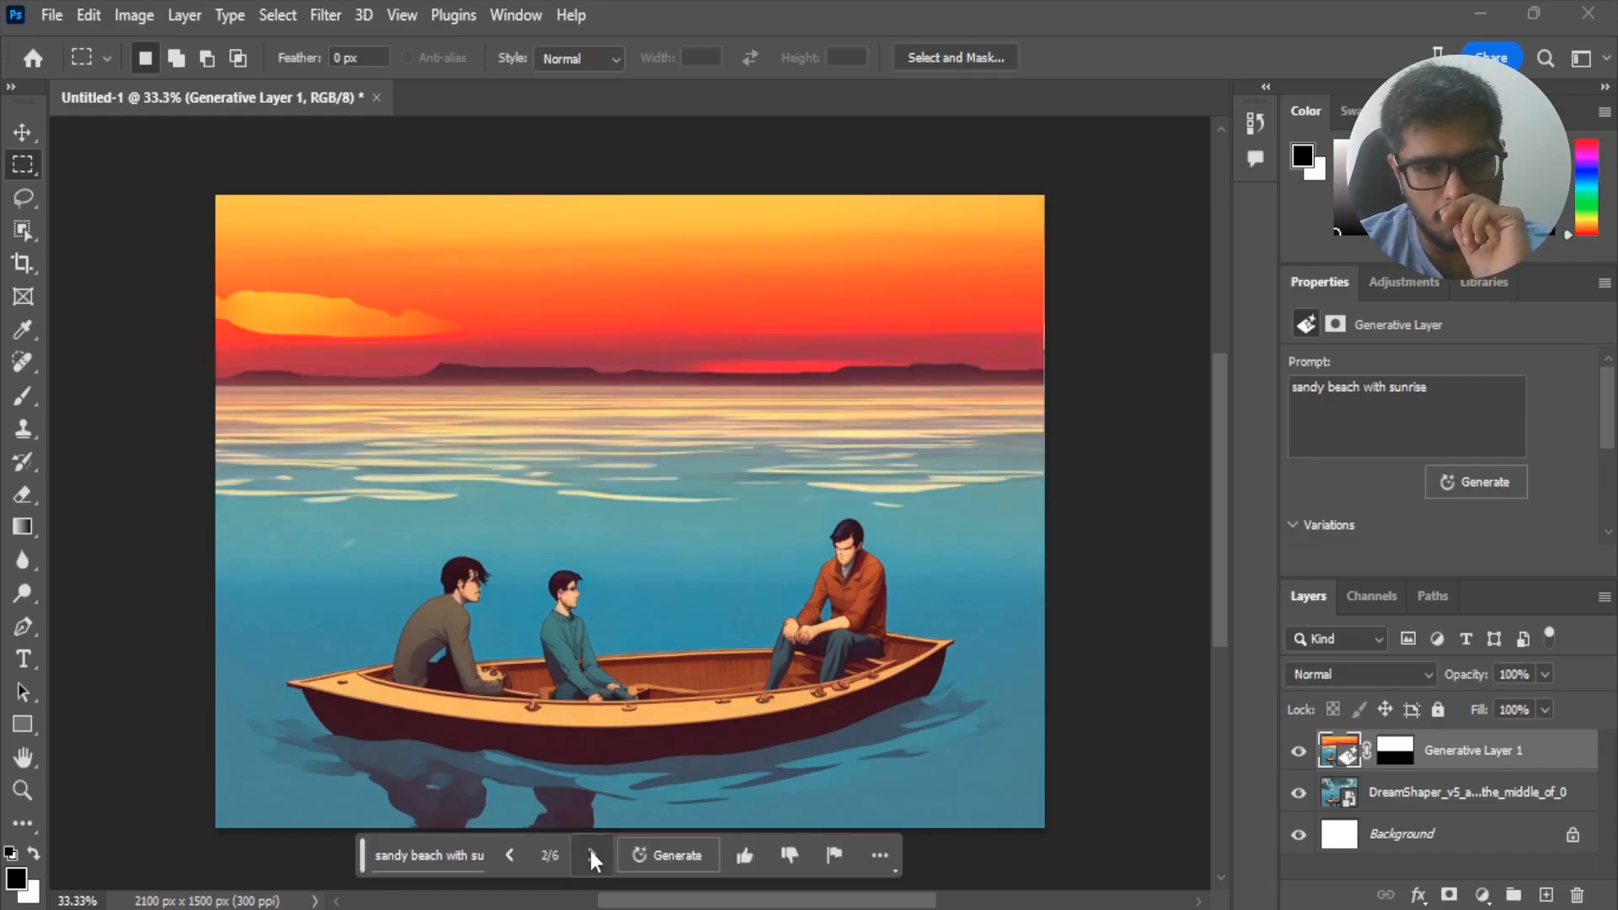
left_click(591, 854)
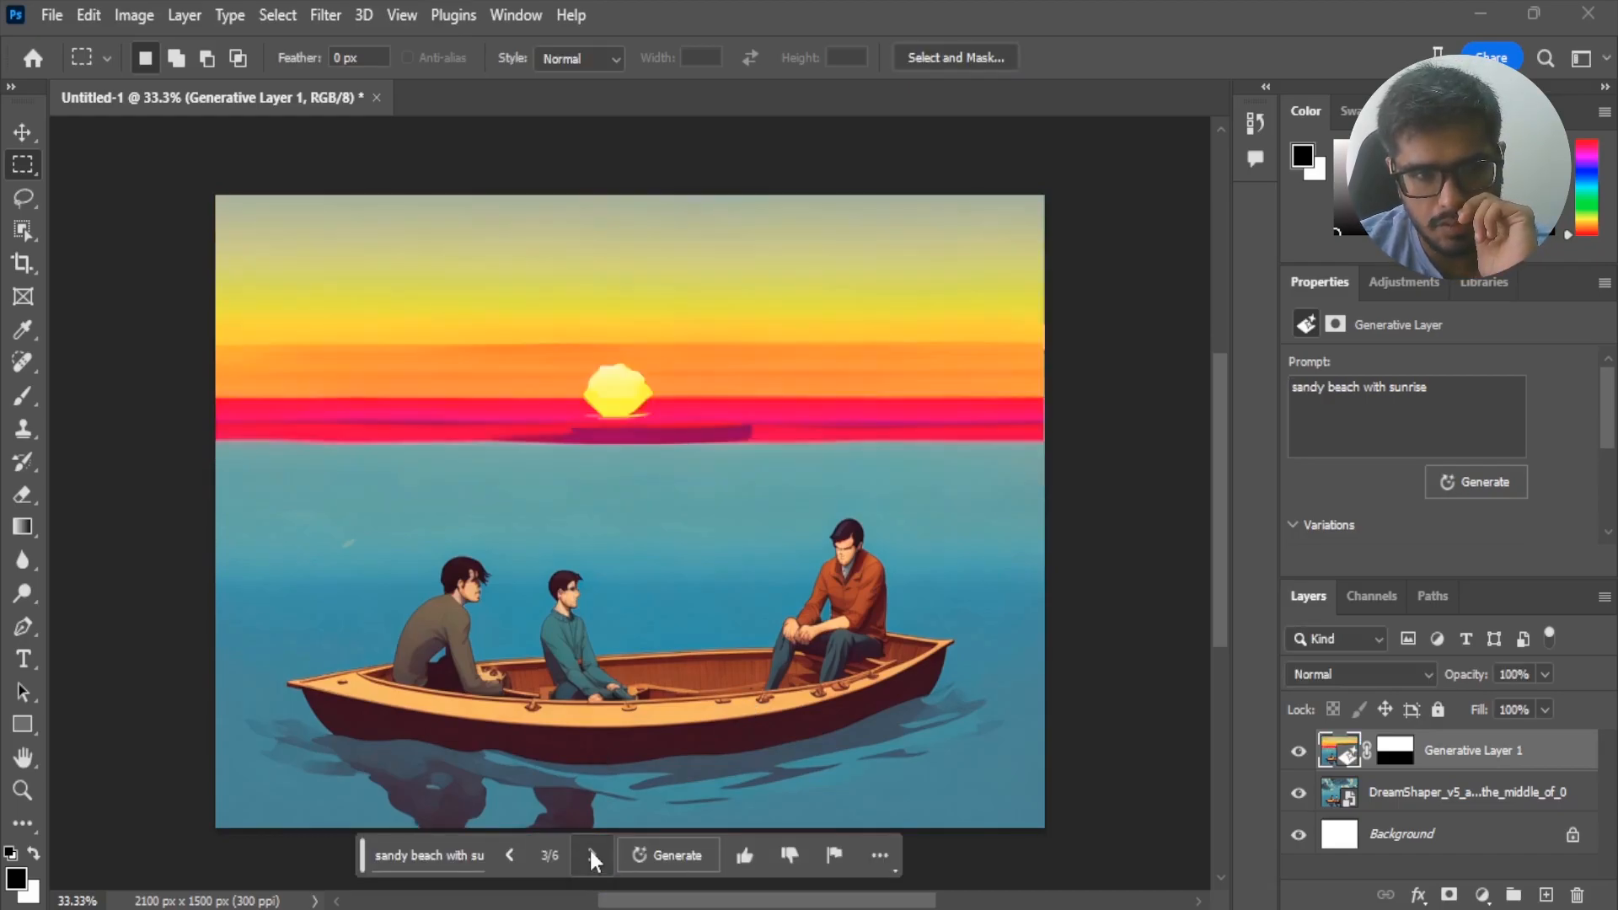
left_click(590, 854)
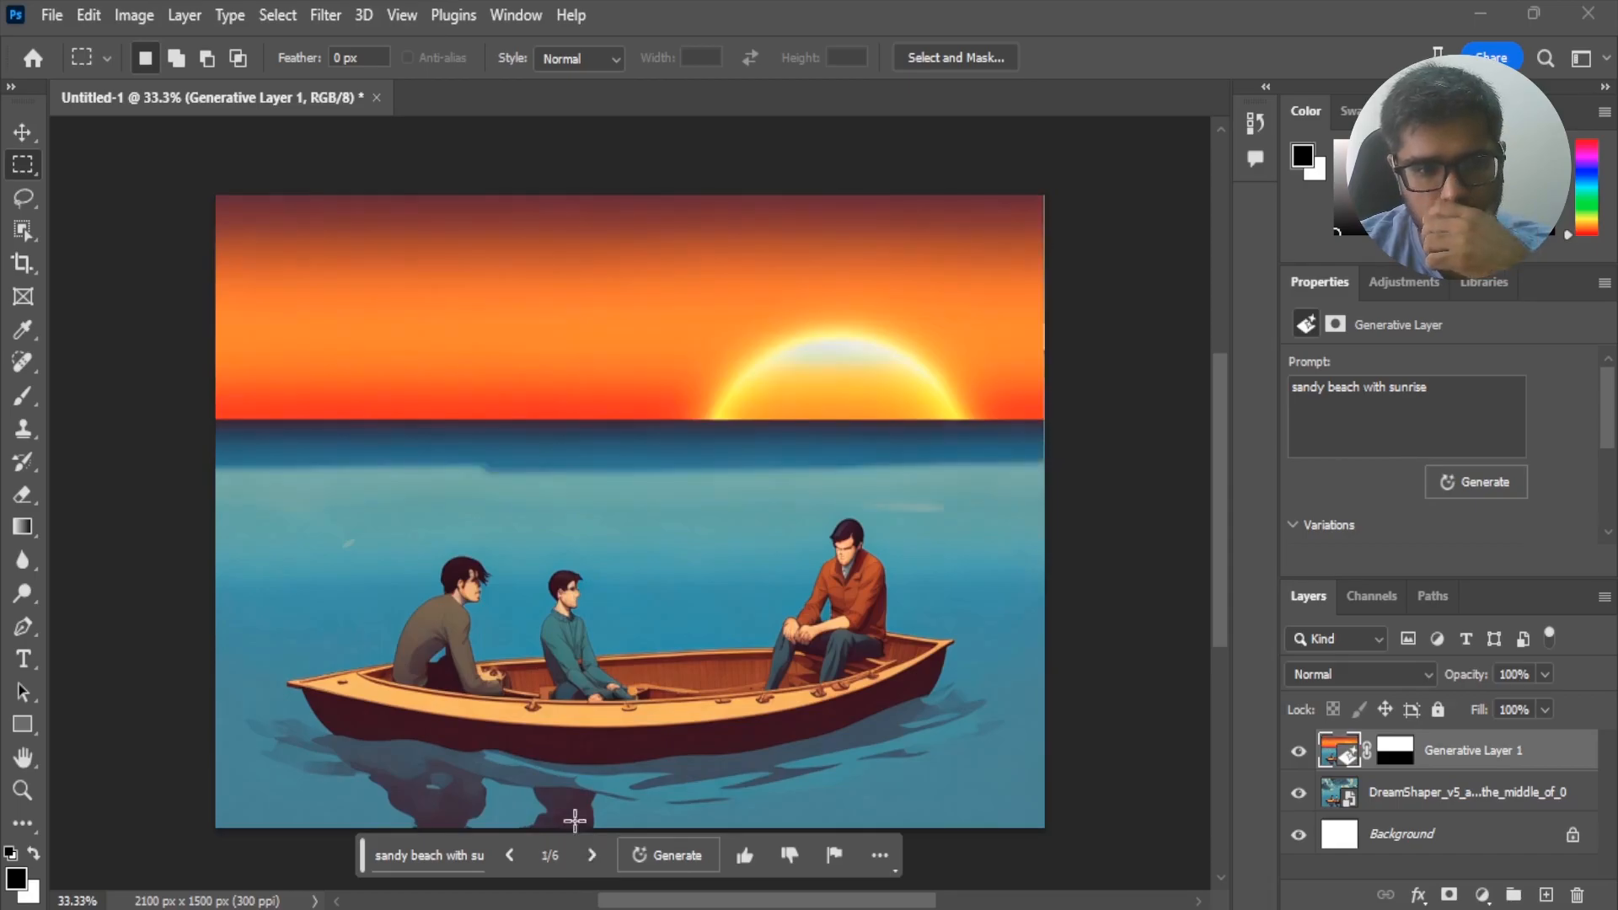
- Regenerate the sky using the prompt "isolated island with sandy beach during sunrise" and browse through the variations
left_click(463, 855)
type("isolated island with sandy beach during sunrise")
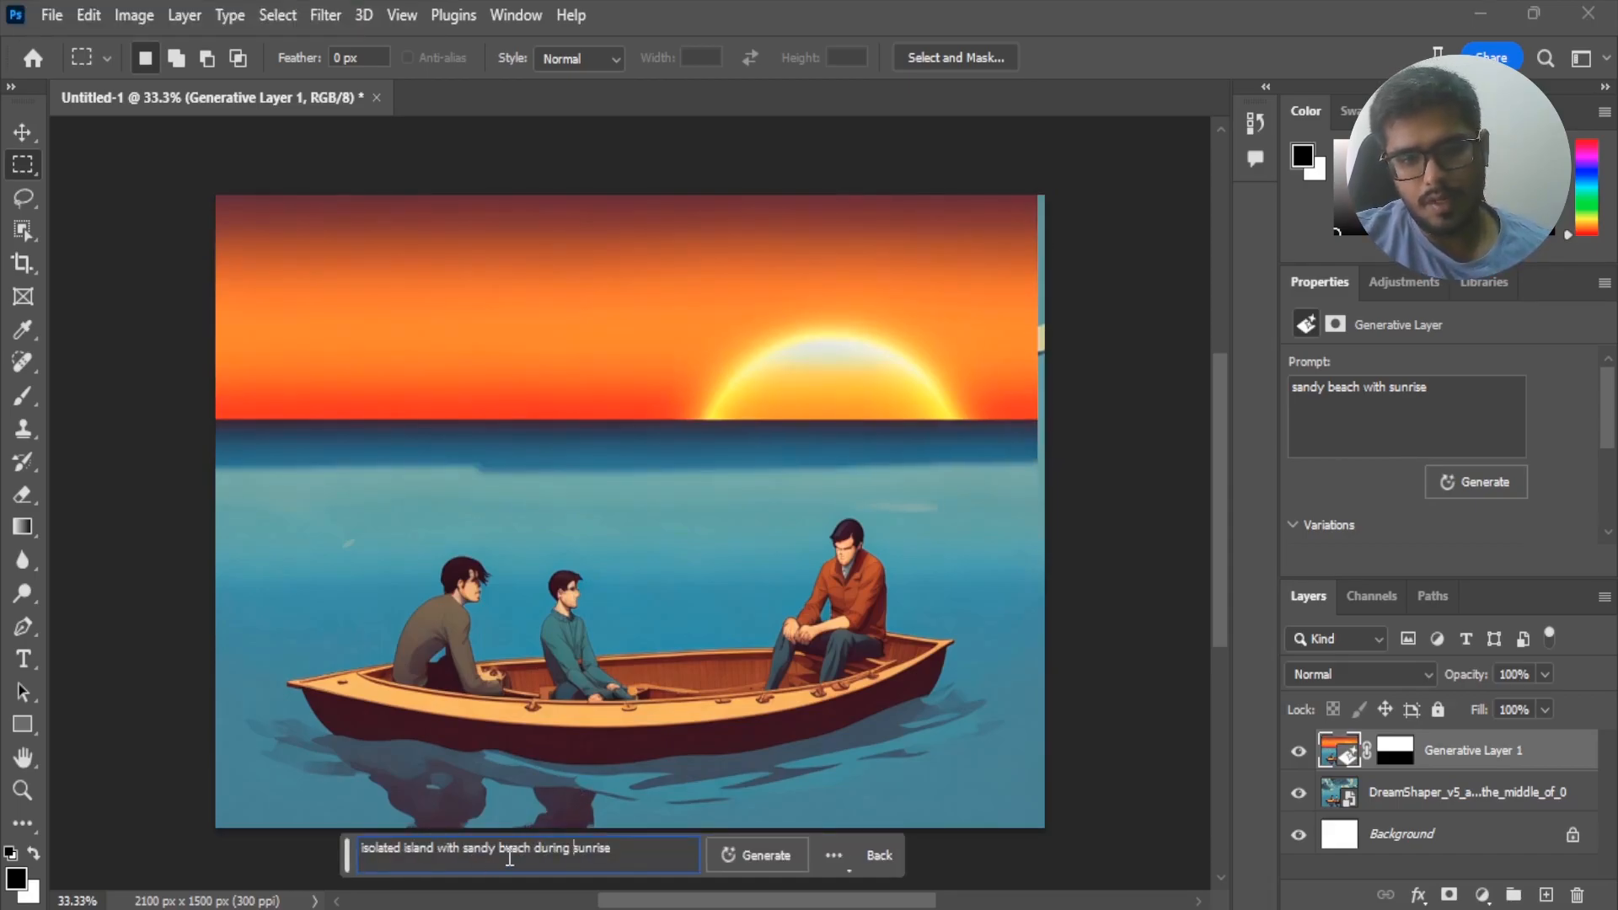
left_click(726, 853)
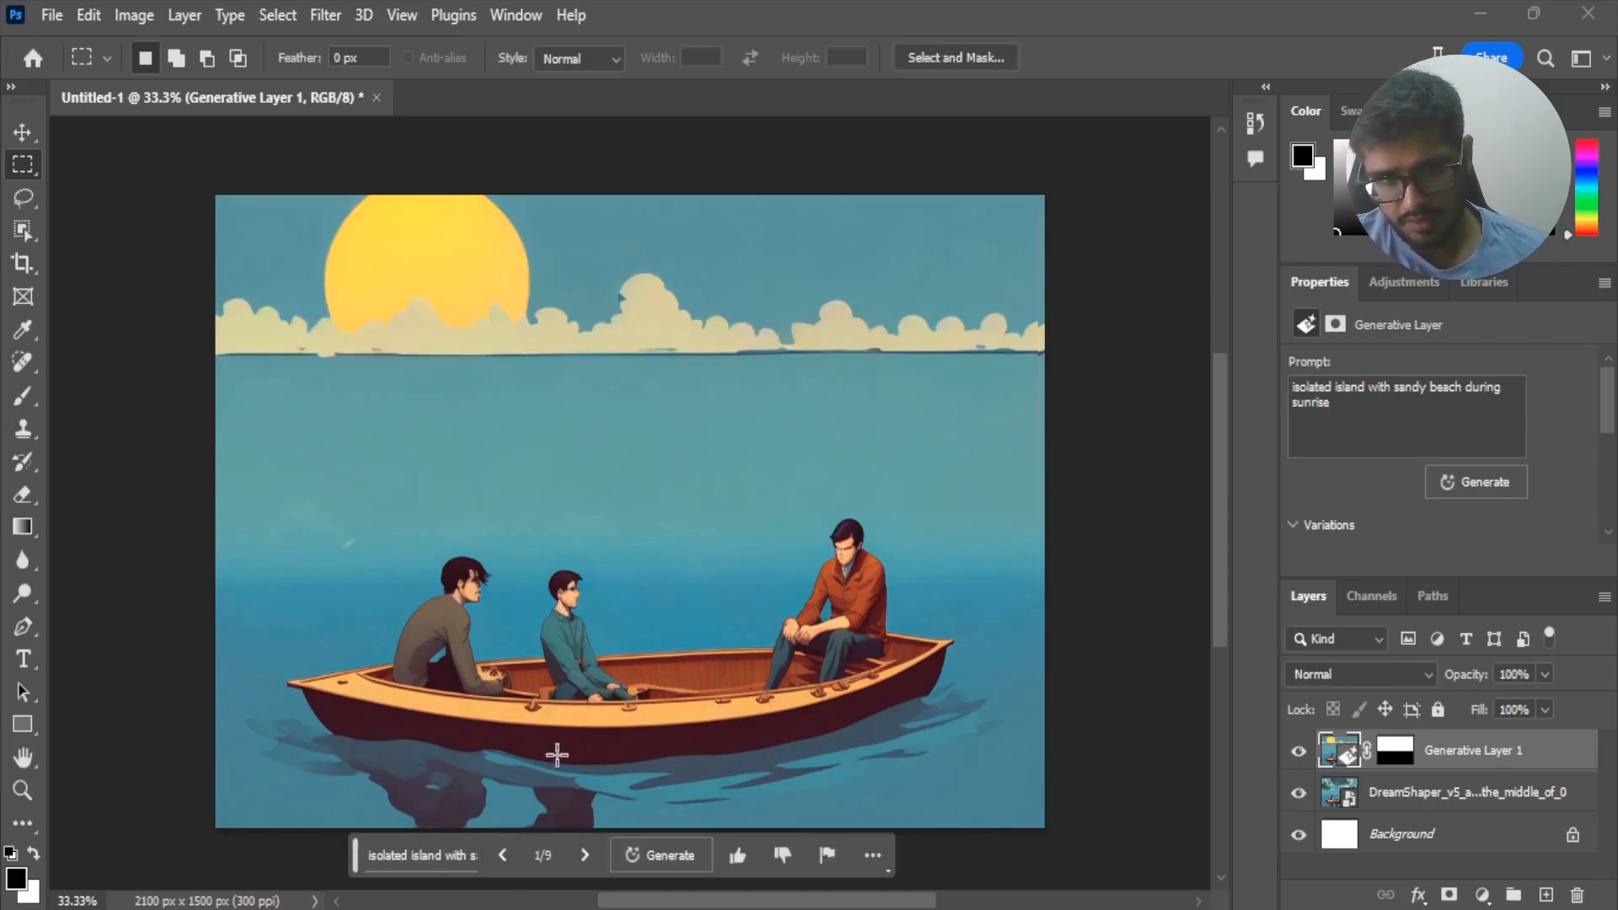
left_click(581, 855)
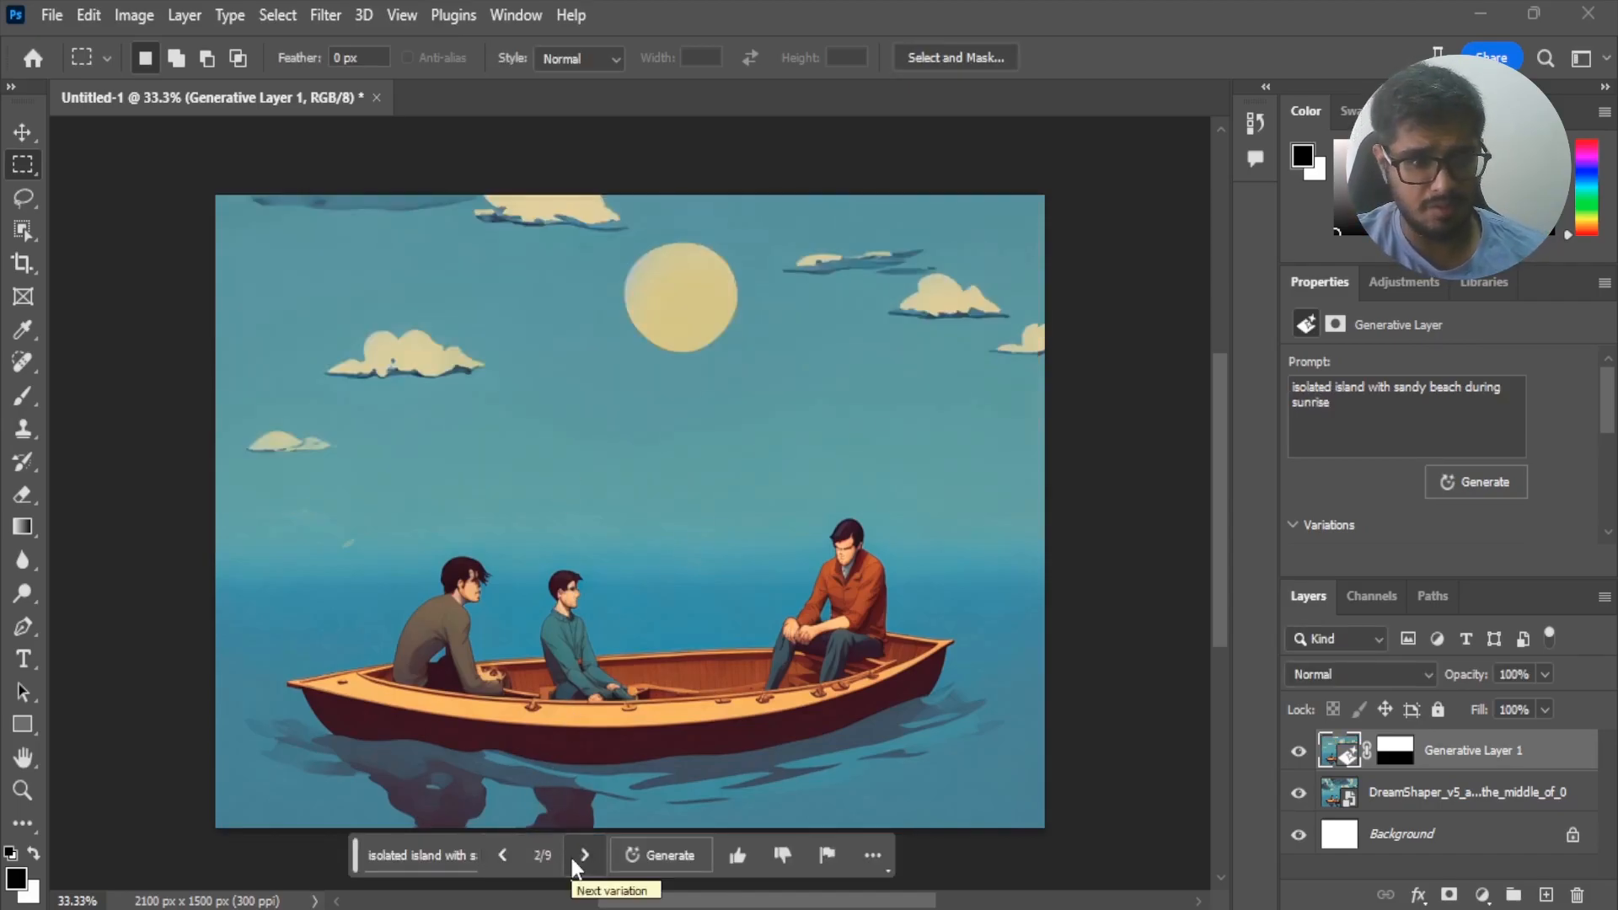
left_click(571, 856)
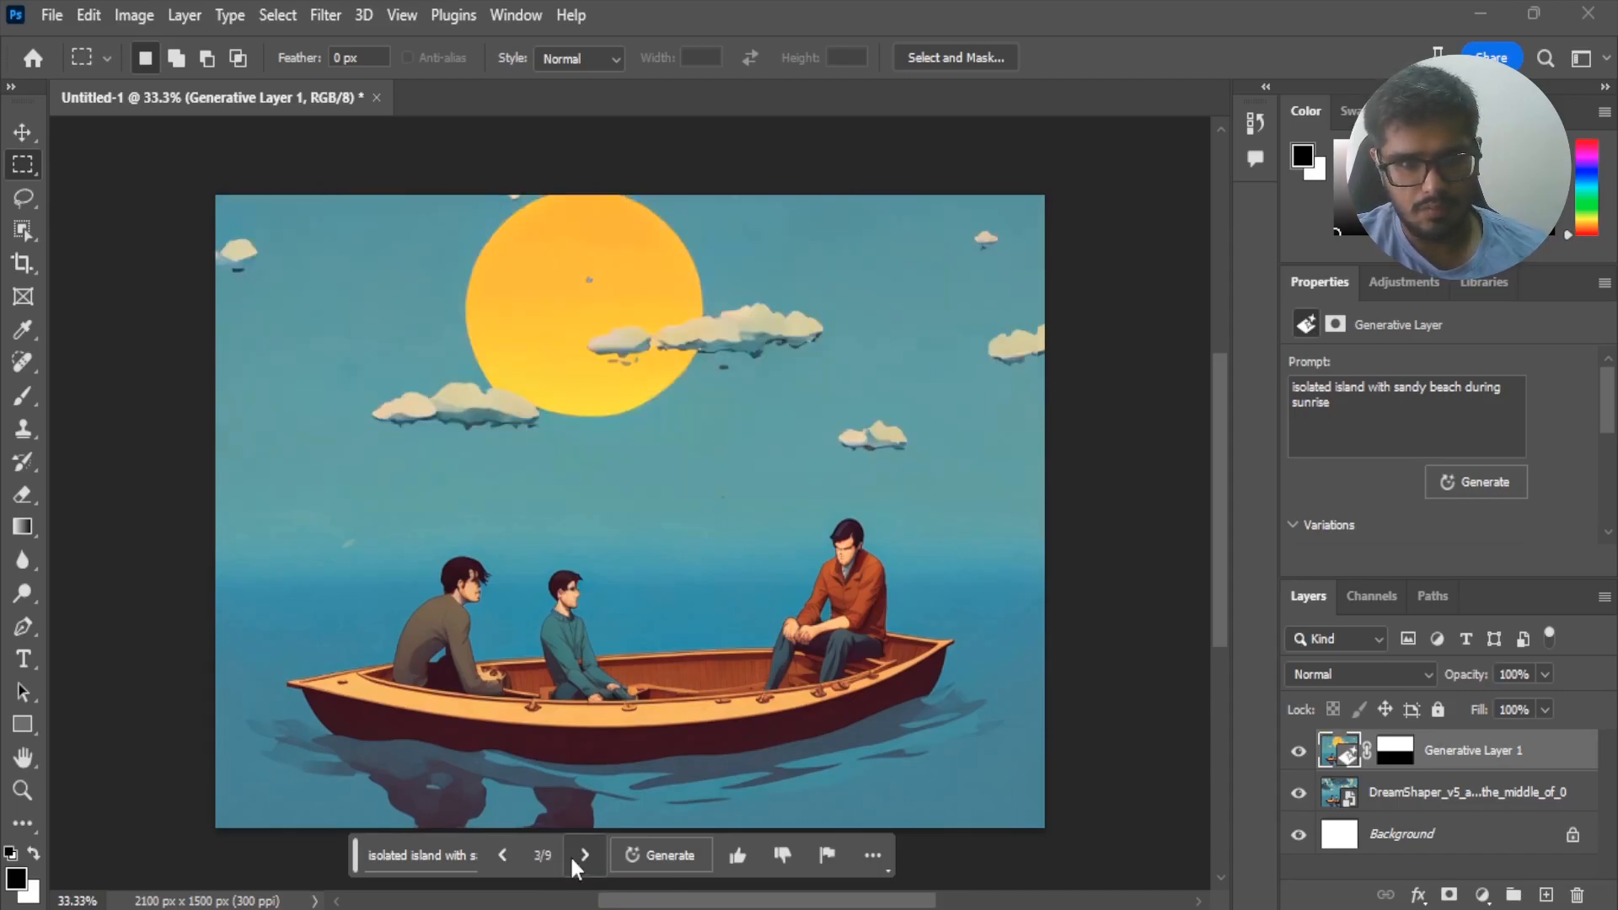
left_click(571, 867)
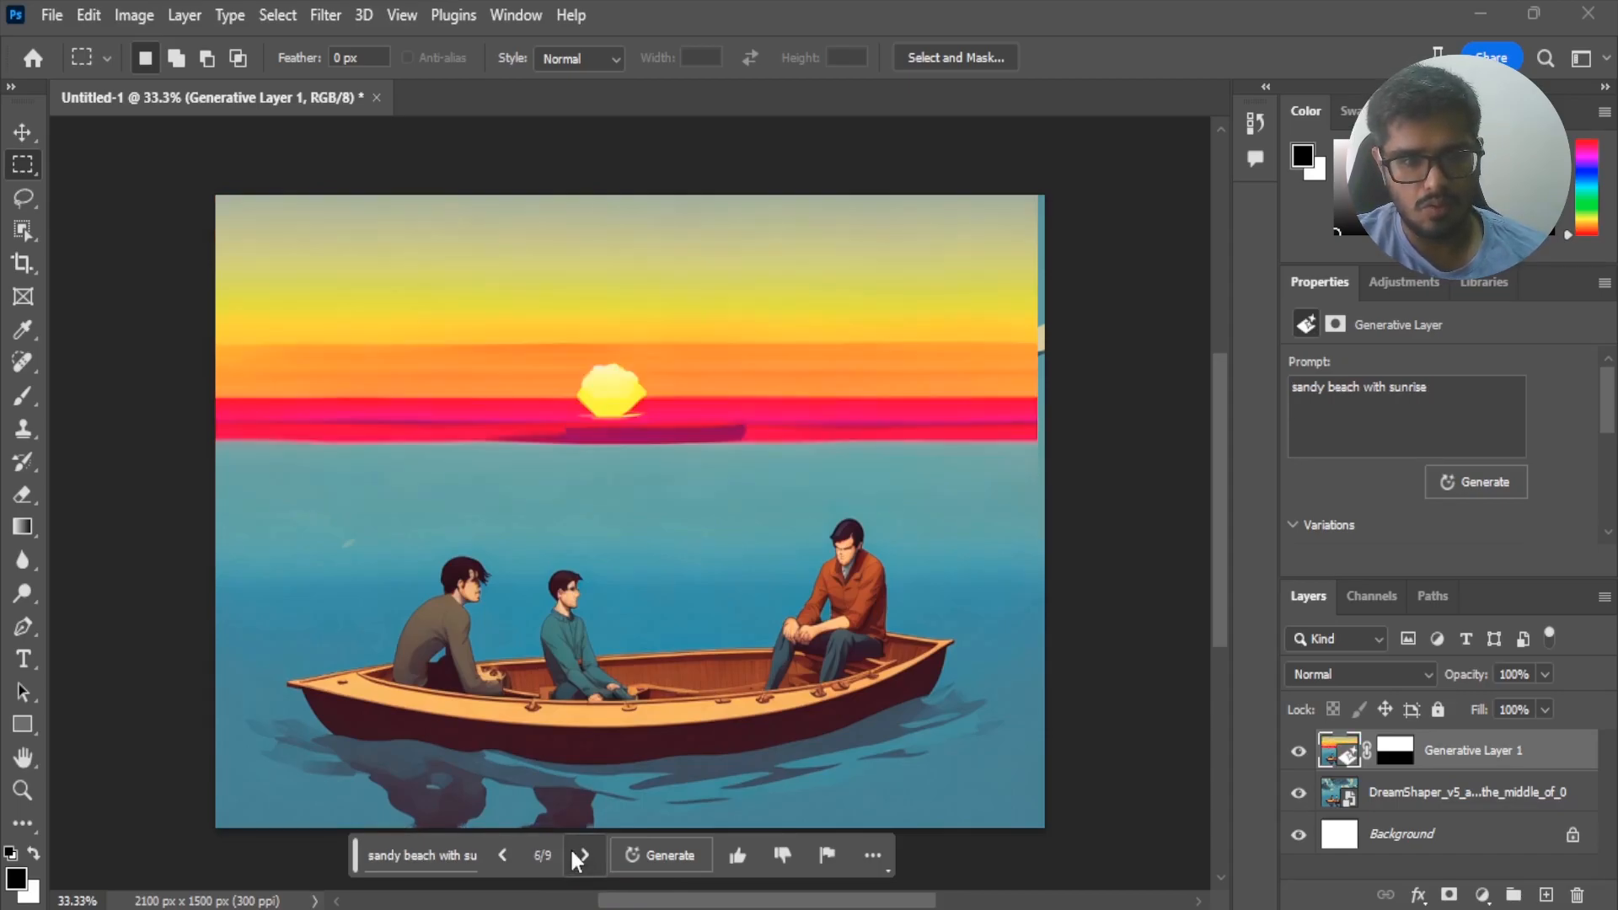
- Undo the sky fills, then fill the entire picture using the prompt "sandy beach with a sunrise in the background" and compare the variations
key("ctrl+z")
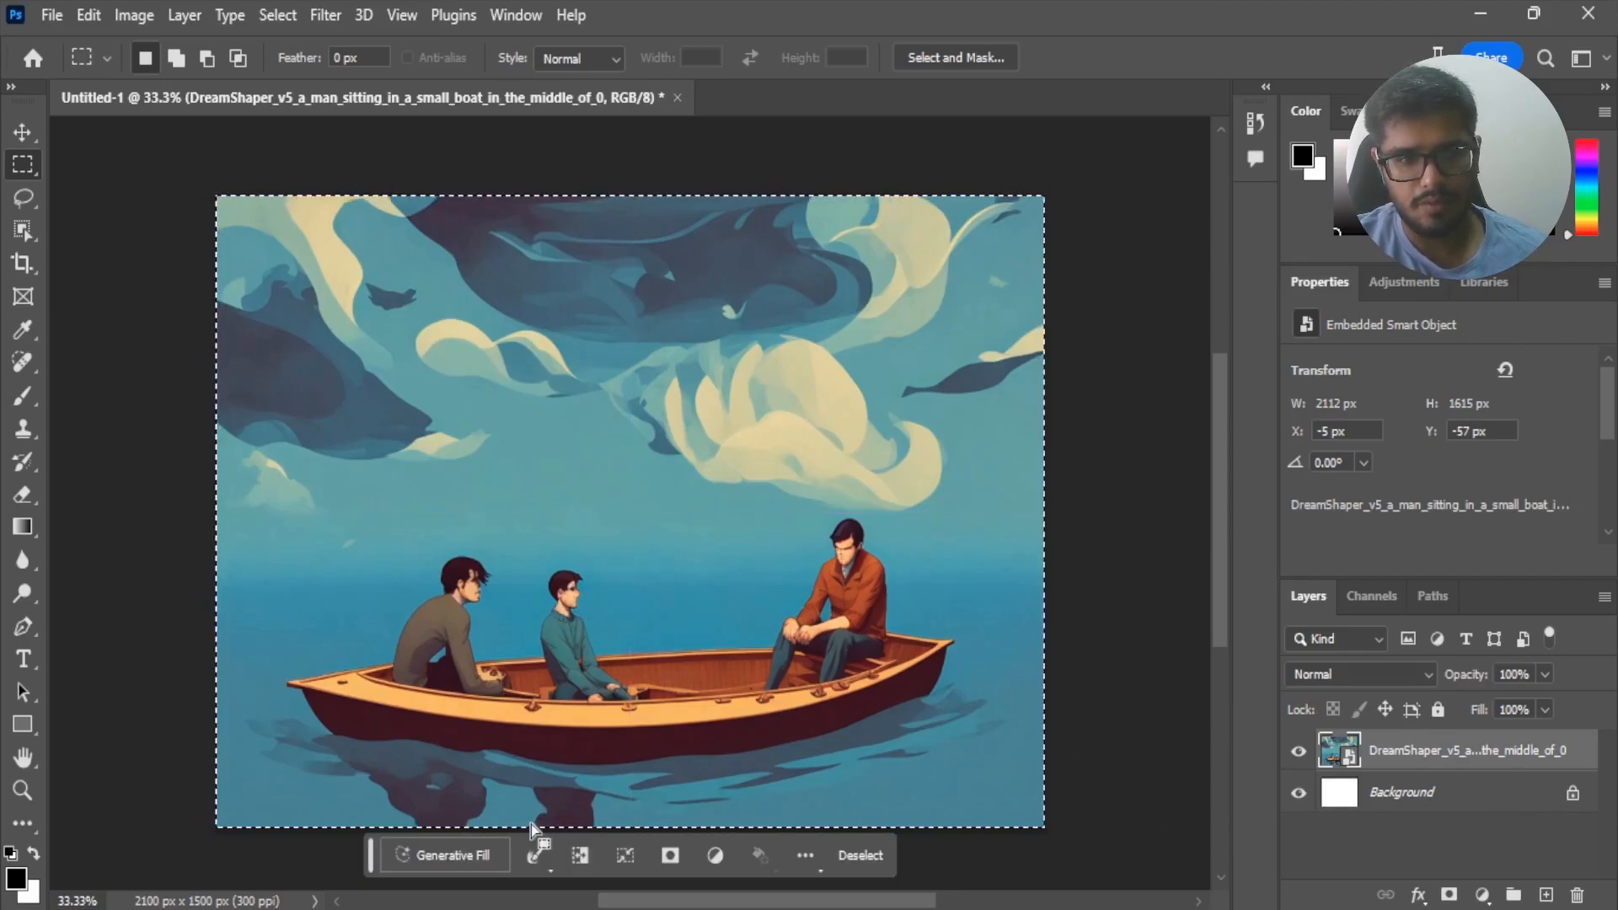
left_click(440, 855)
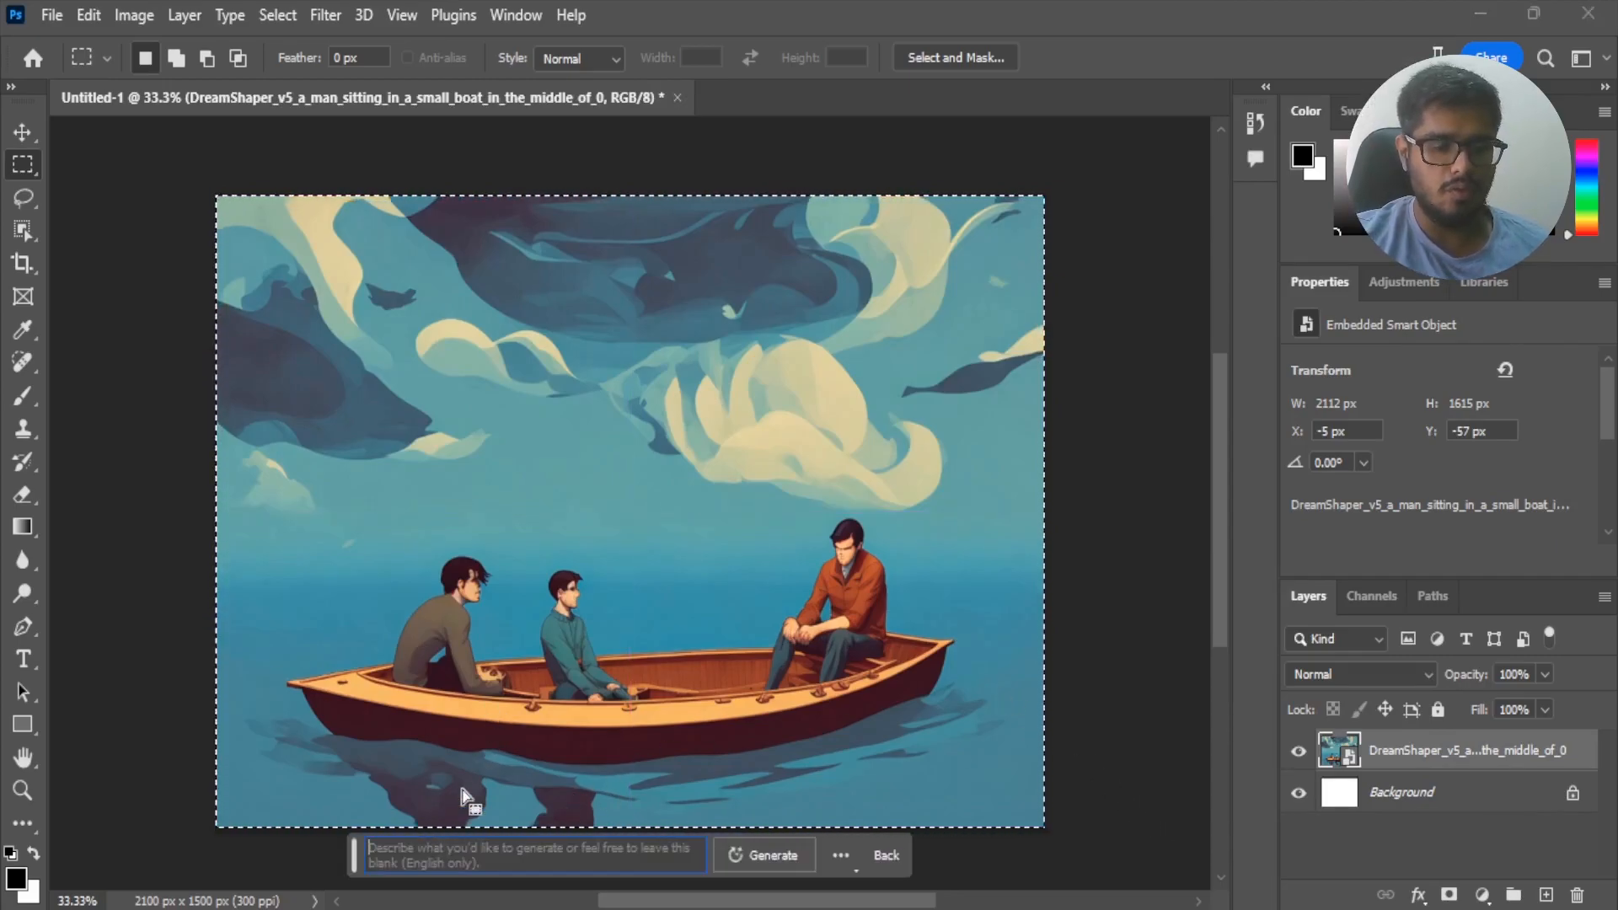
type("sandy beach with a sunrise in the background")
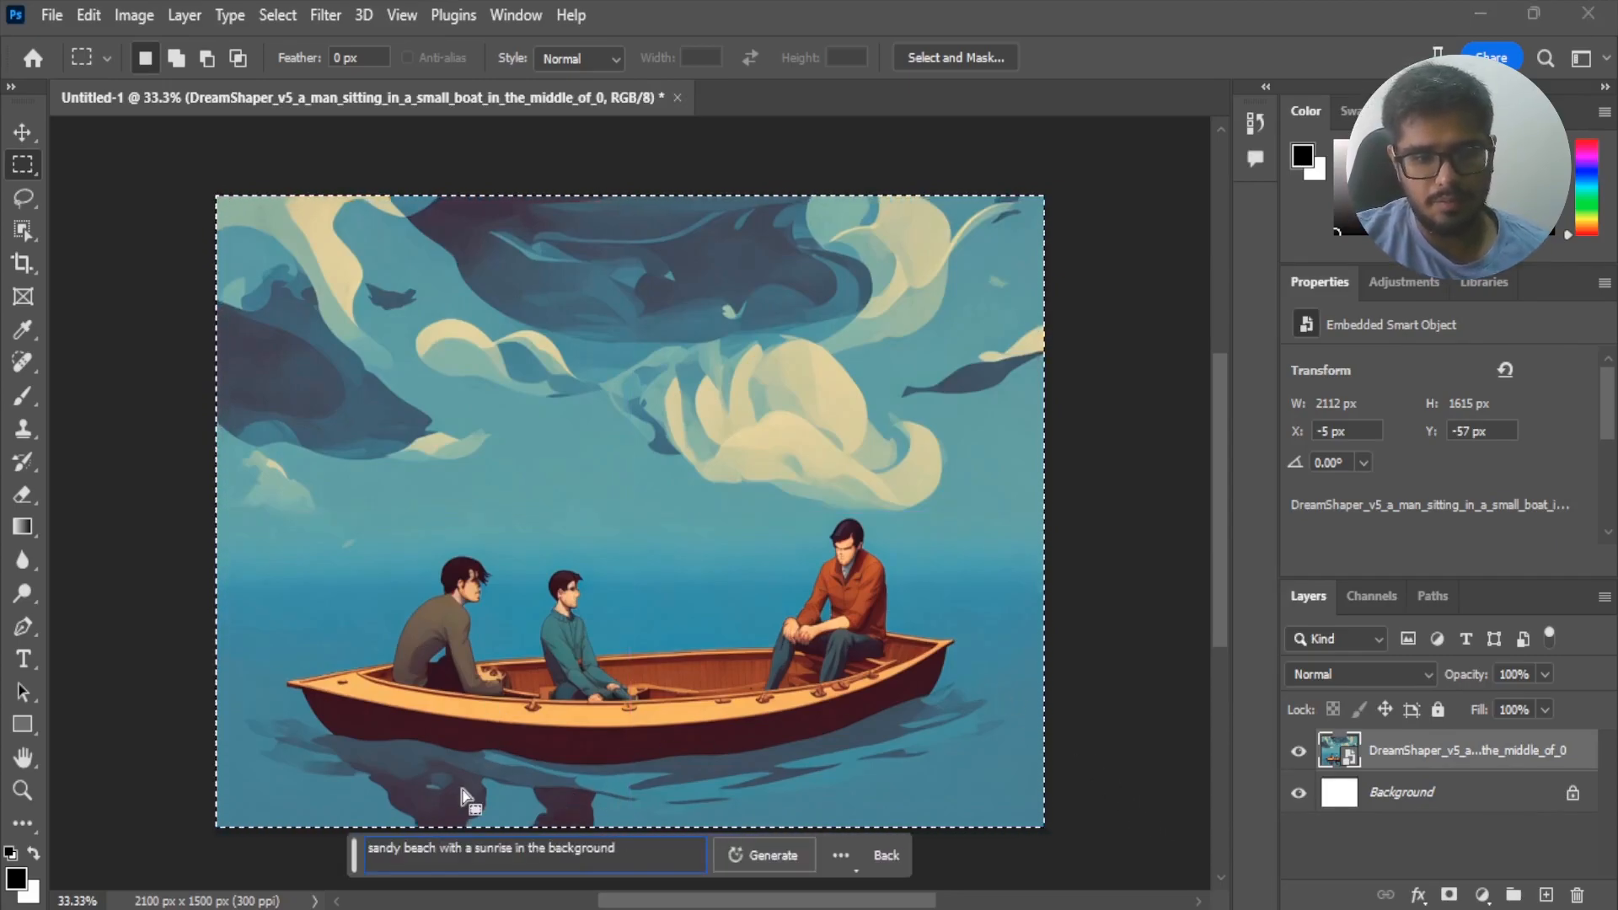
left_click(735, 859)
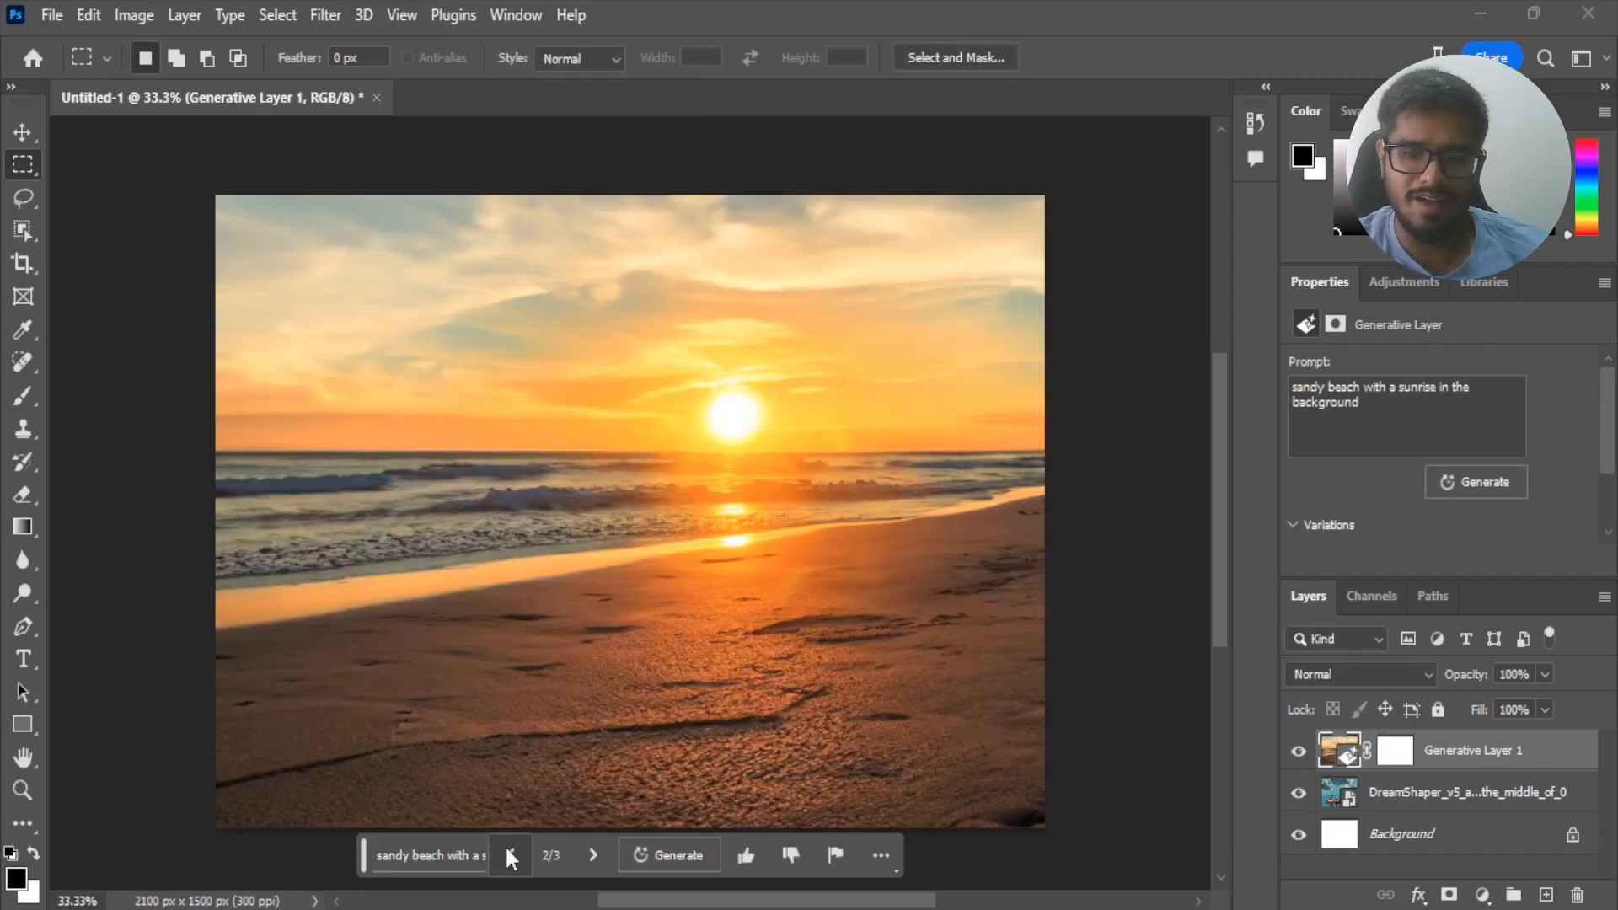
left_click(509, 853)
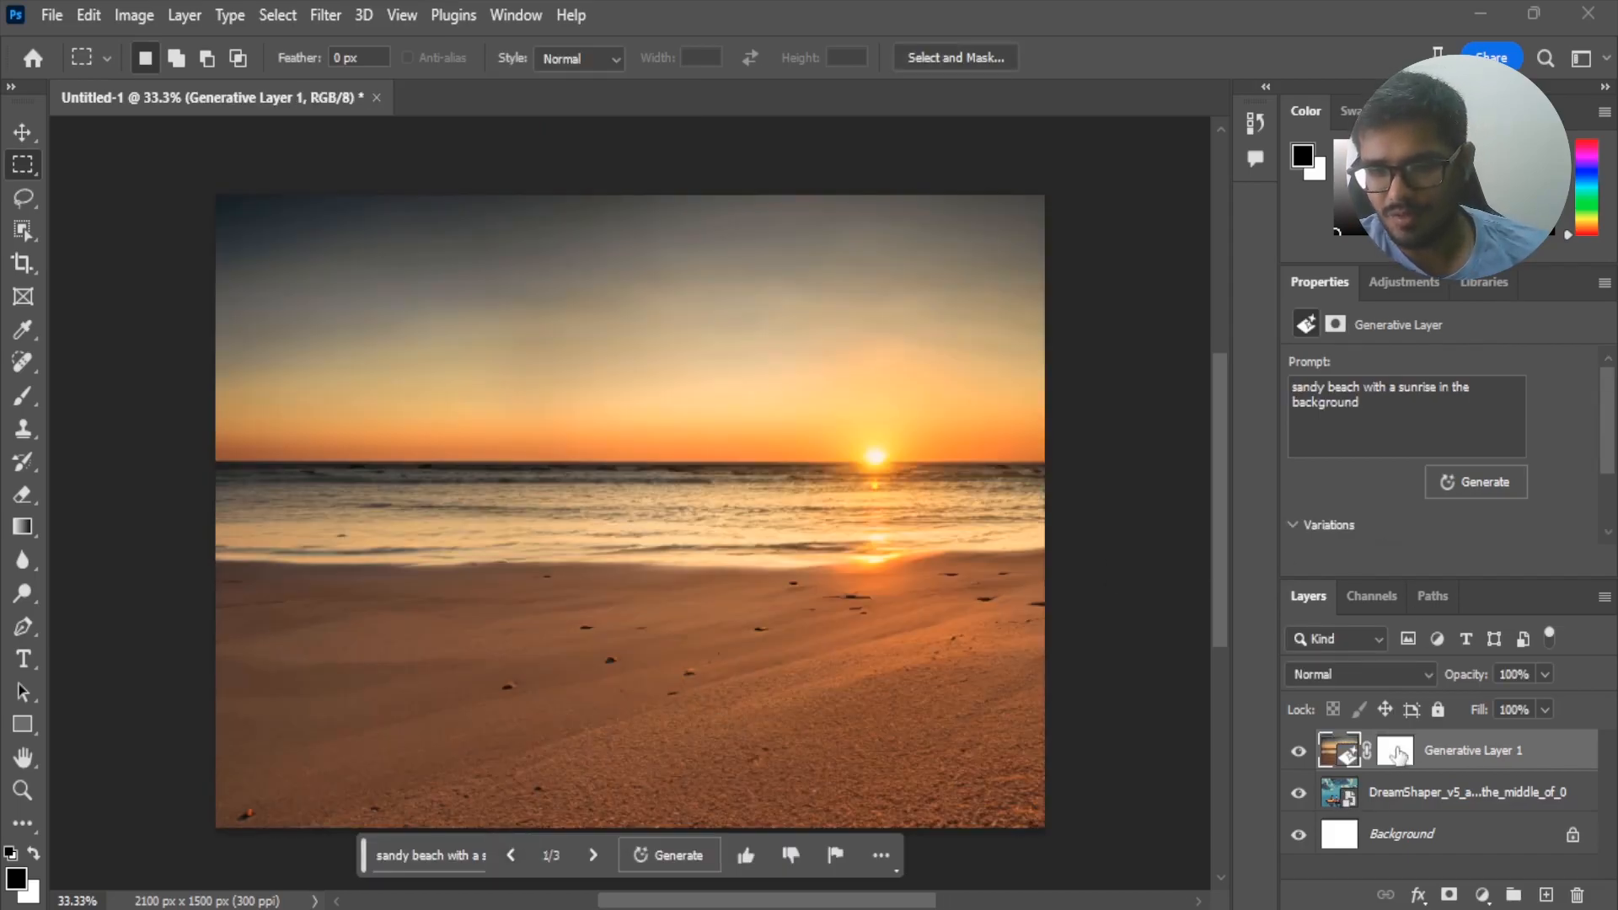
- Delete Generative Layer 1, which holds the full-picture beach fill
right_click(1437, 750)
left_click(1238, 145)
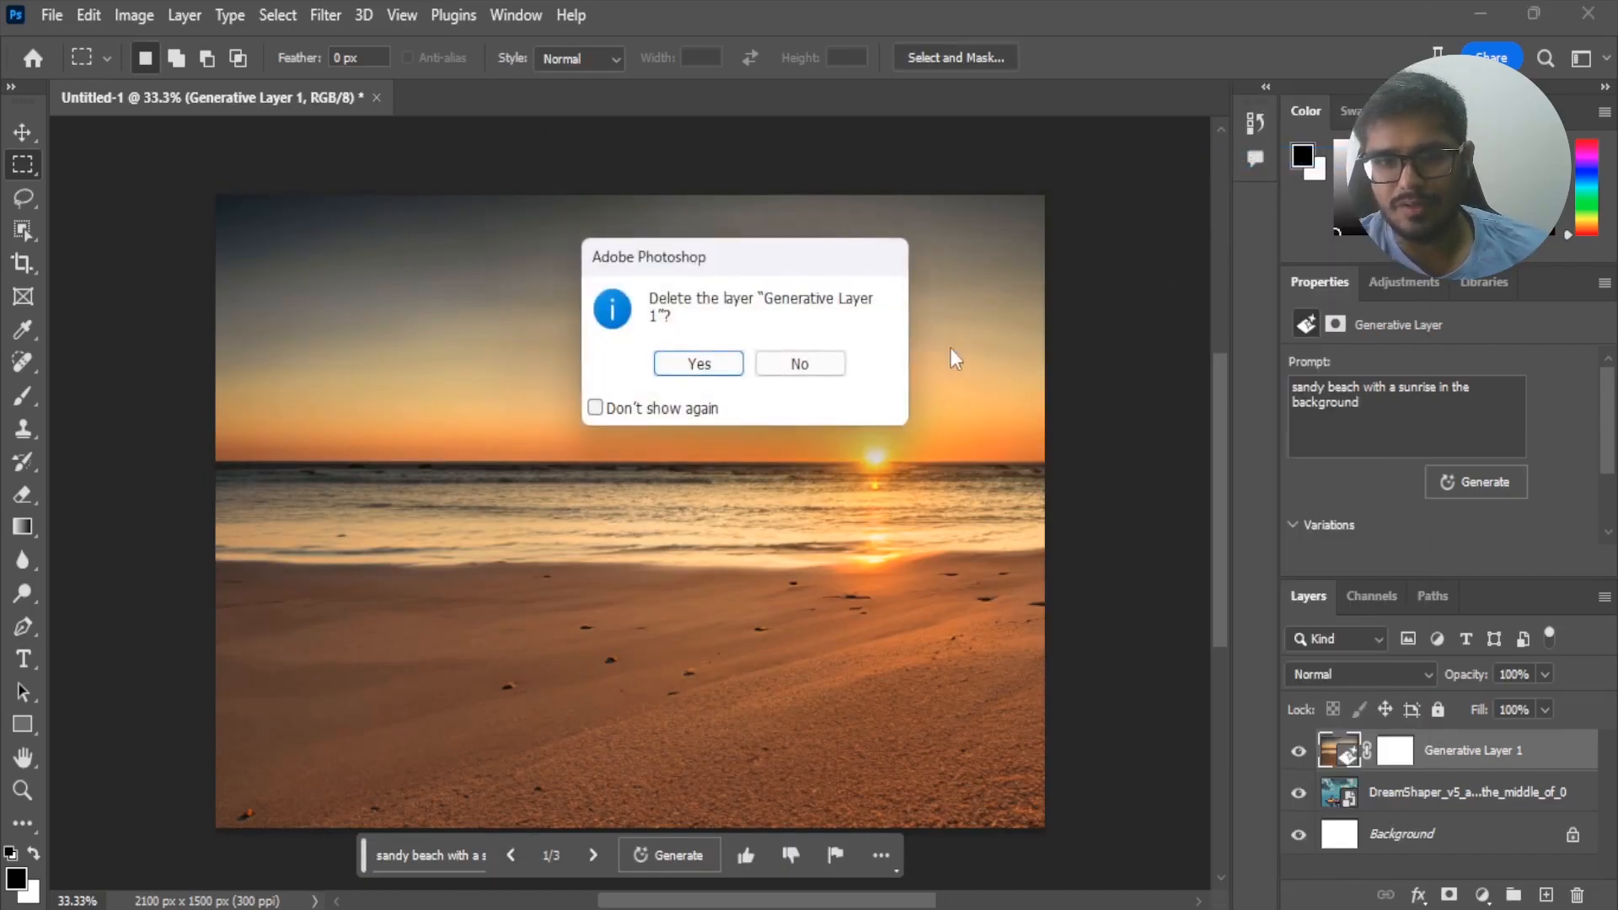
left_click(725, 362)
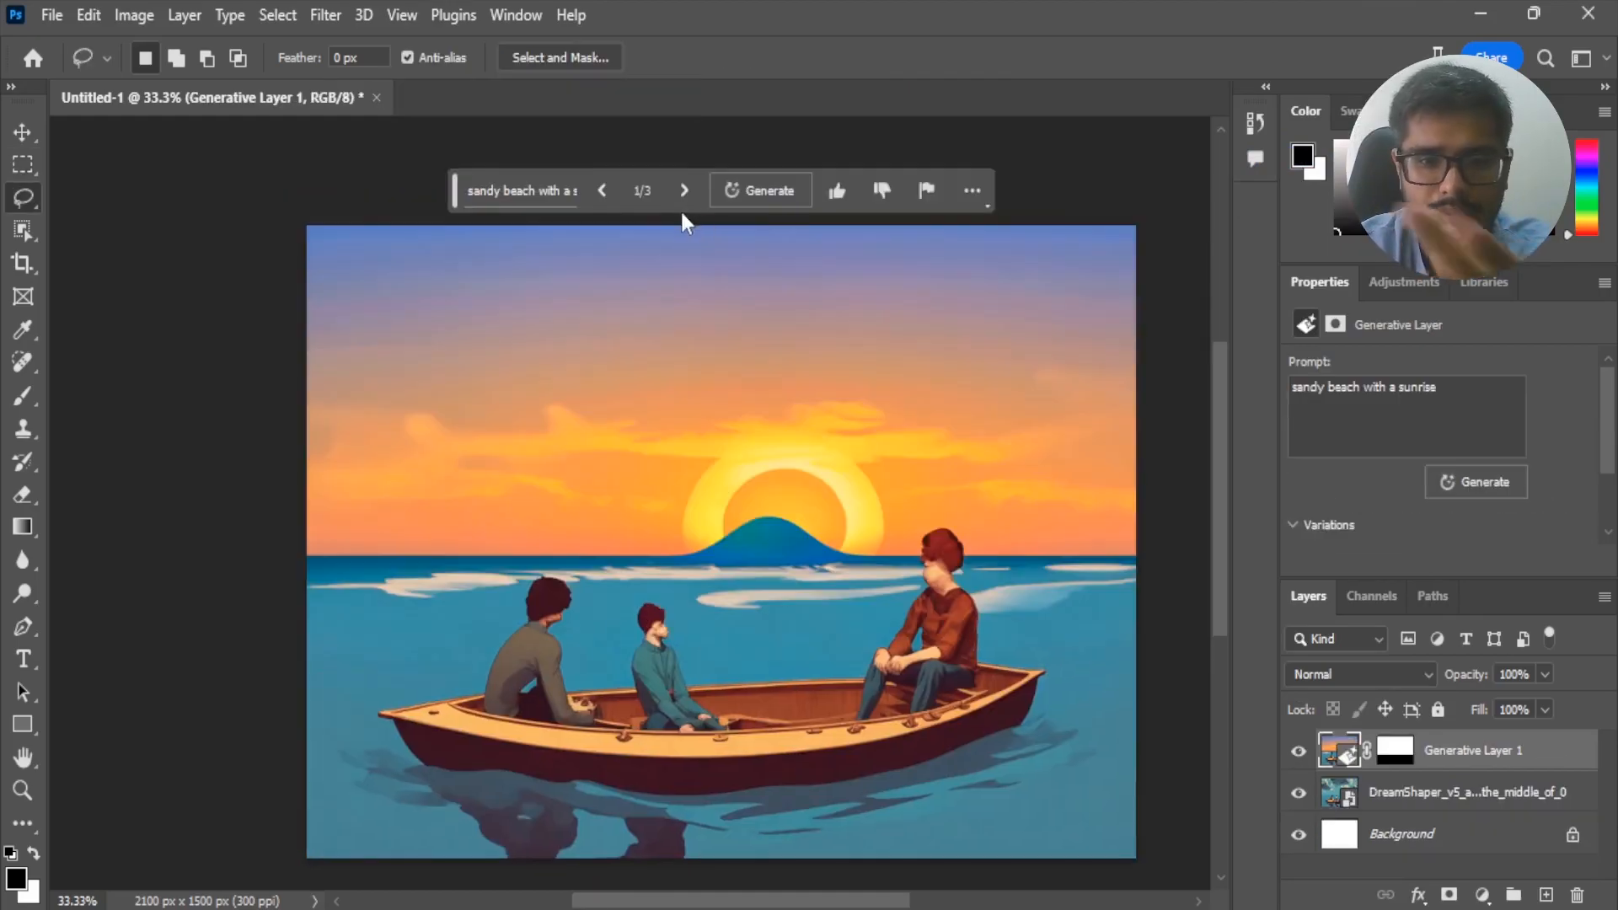
- Replace the sandy beach sky with a fill from the prompt "sunrise with birds and dolphins" and compare the variations
left_click(668, 189)
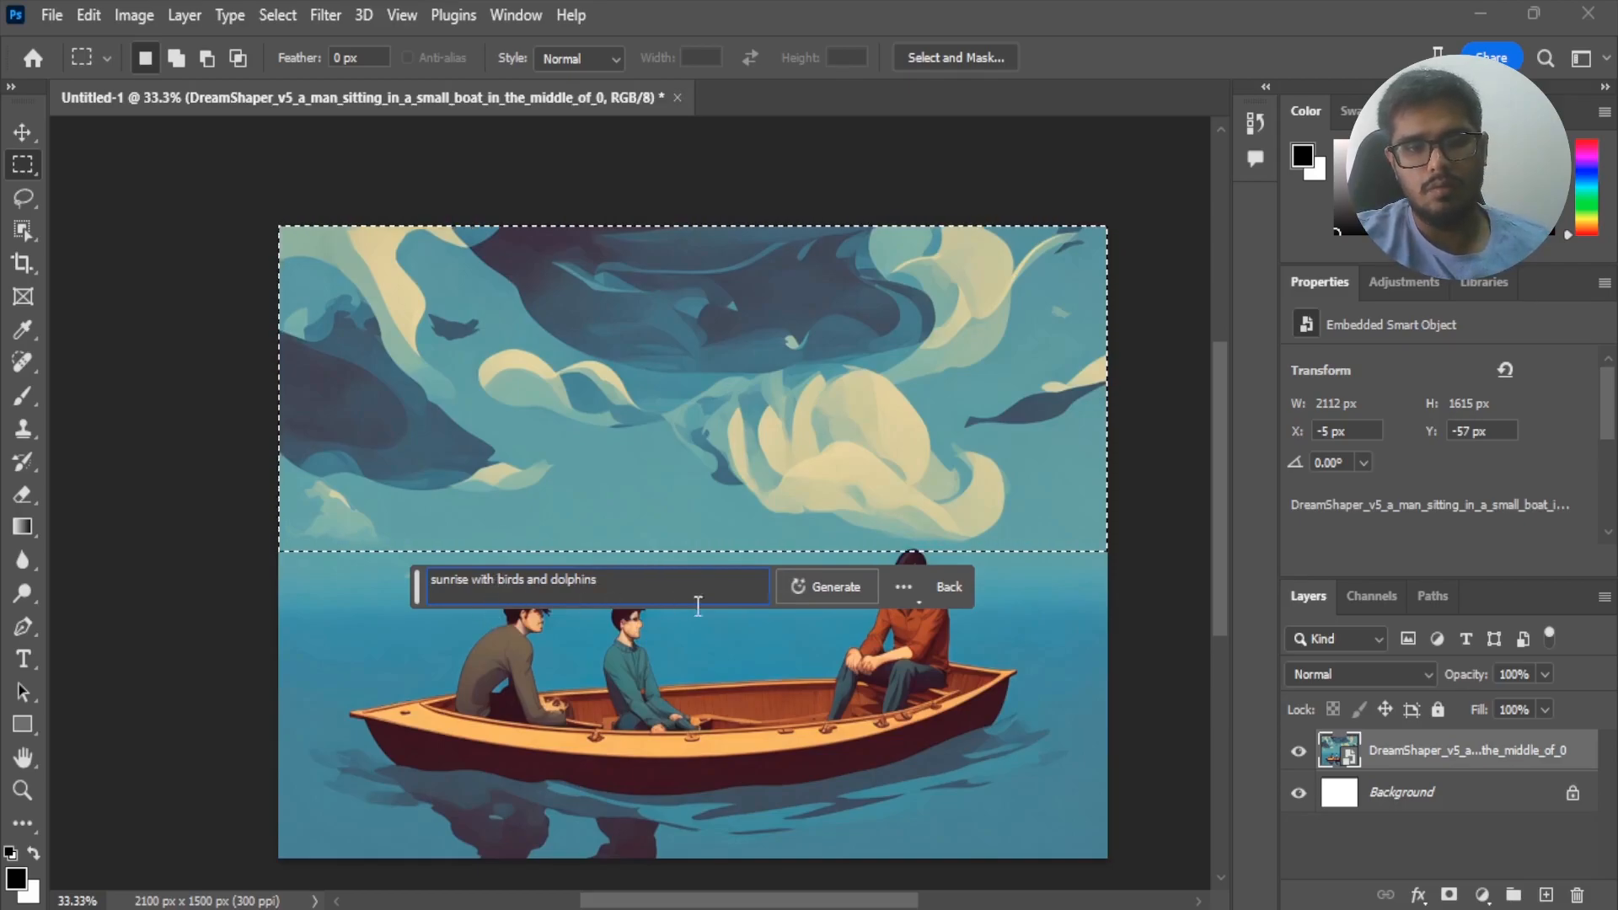
left_click(812, 594)
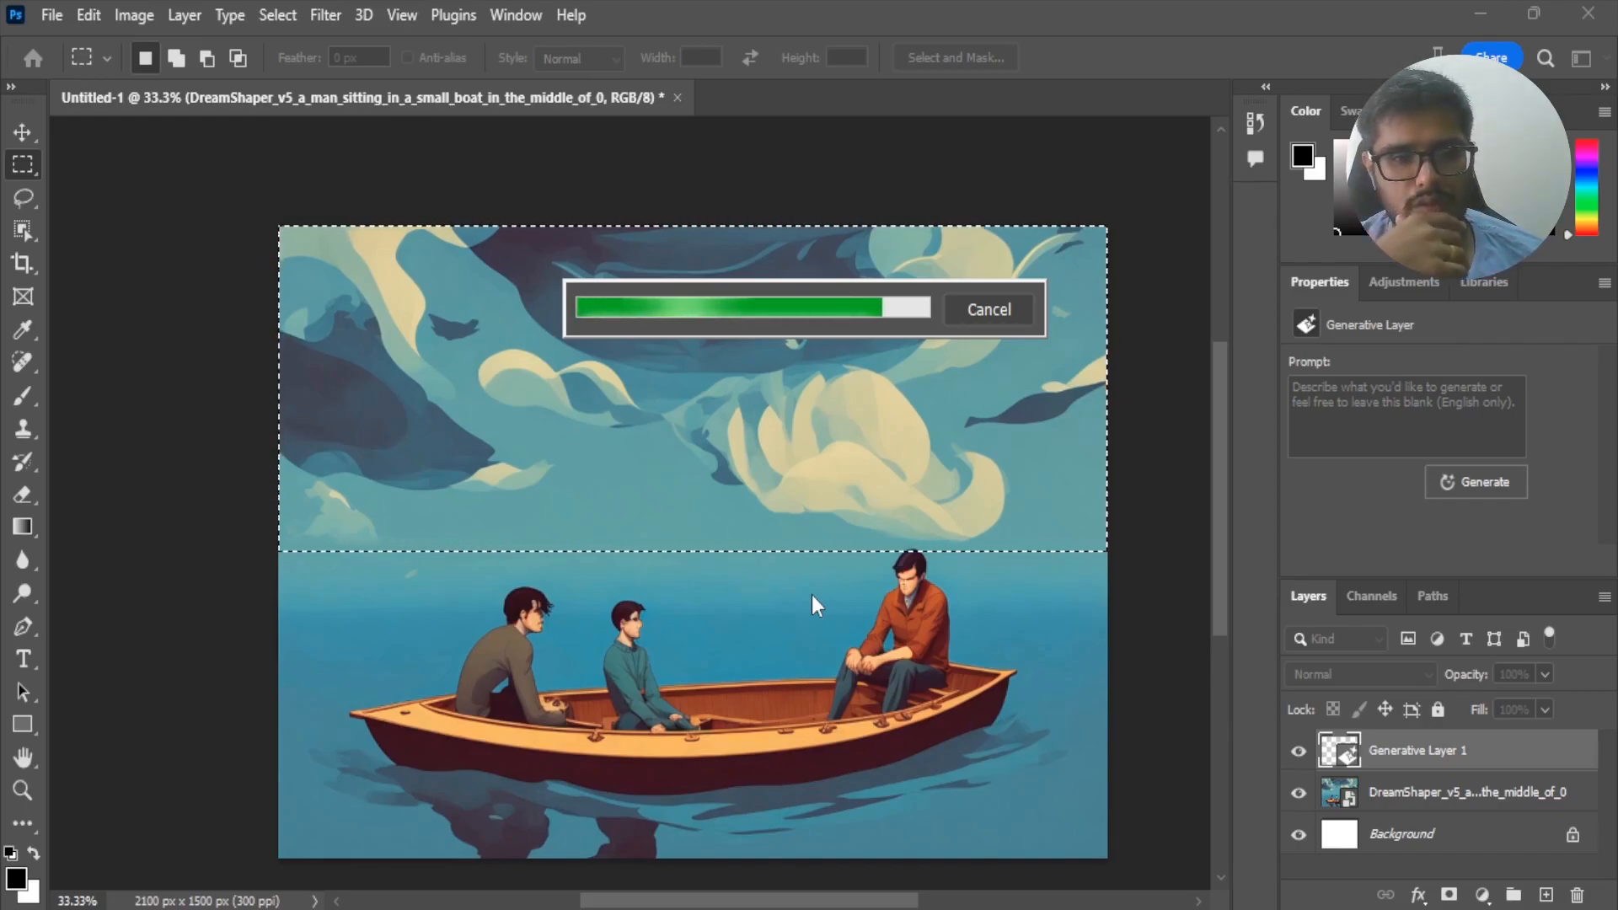
left_click(656, 191)
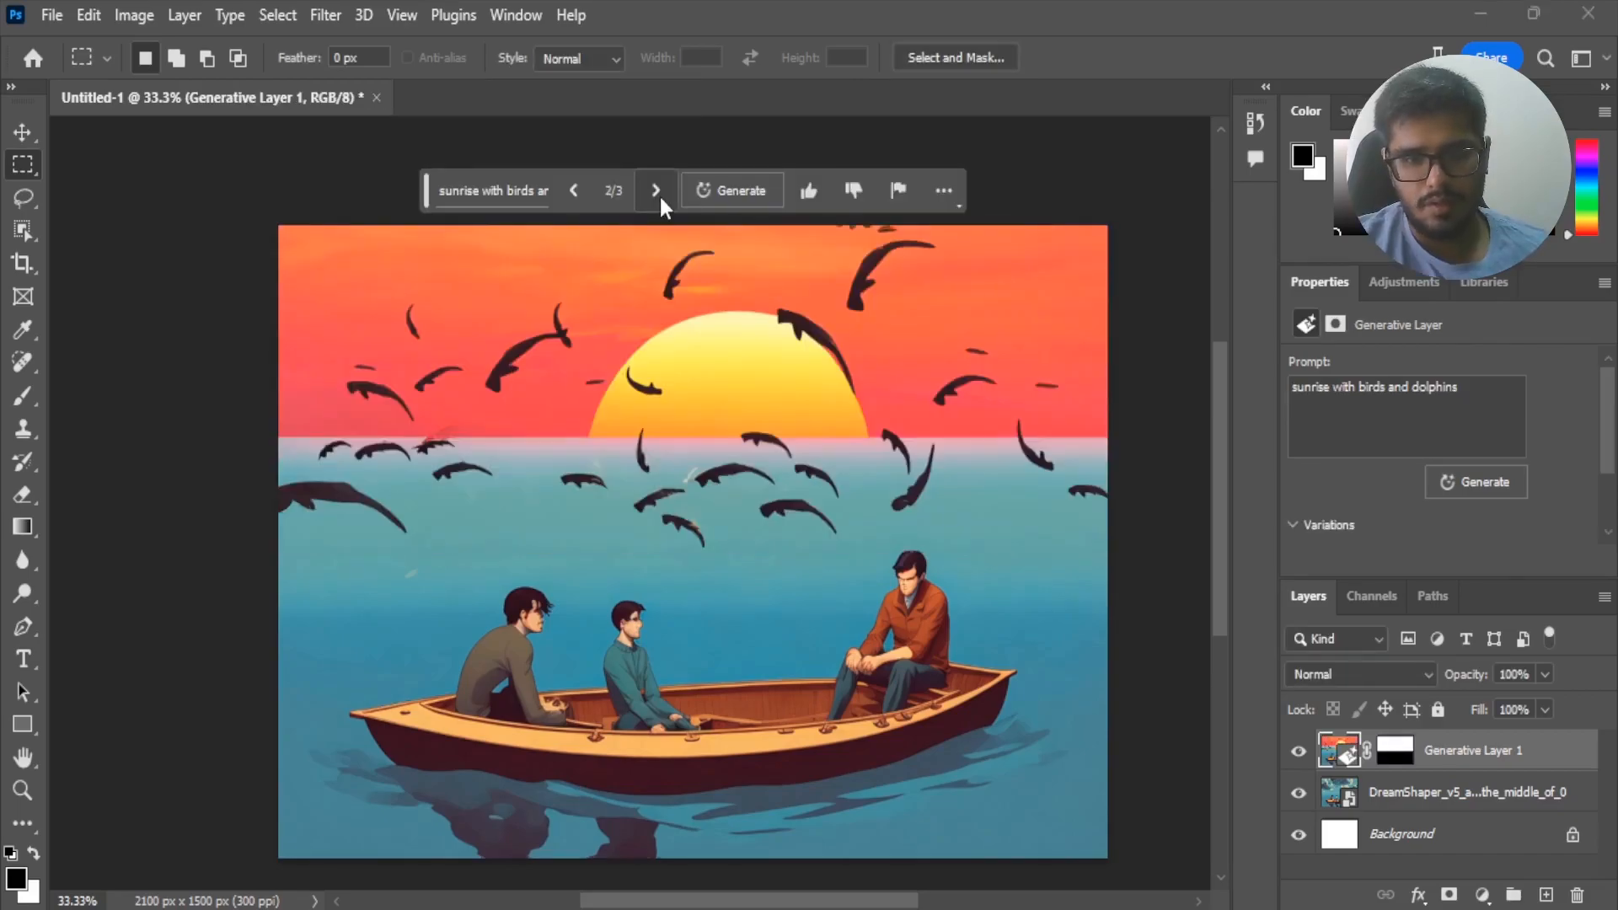
left_click(658, 195)
- Shorten the sky fill's prompt to "sunrise", generate it and browse to the third variation
left_click(495, 191)
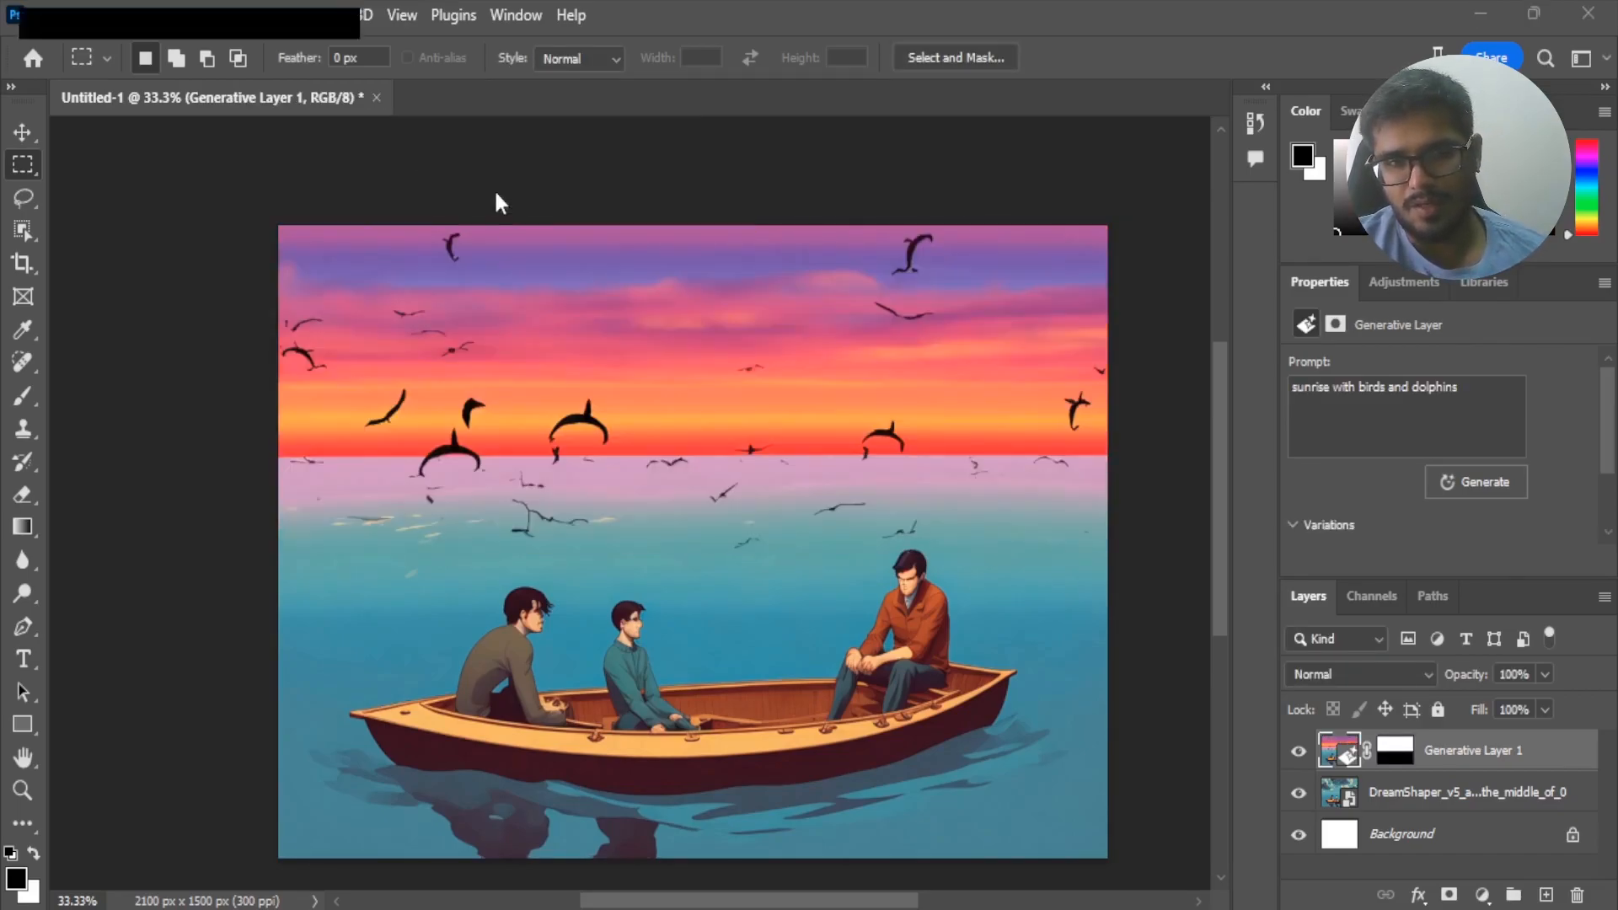
left_click_drag(496, 194, 621, 205)
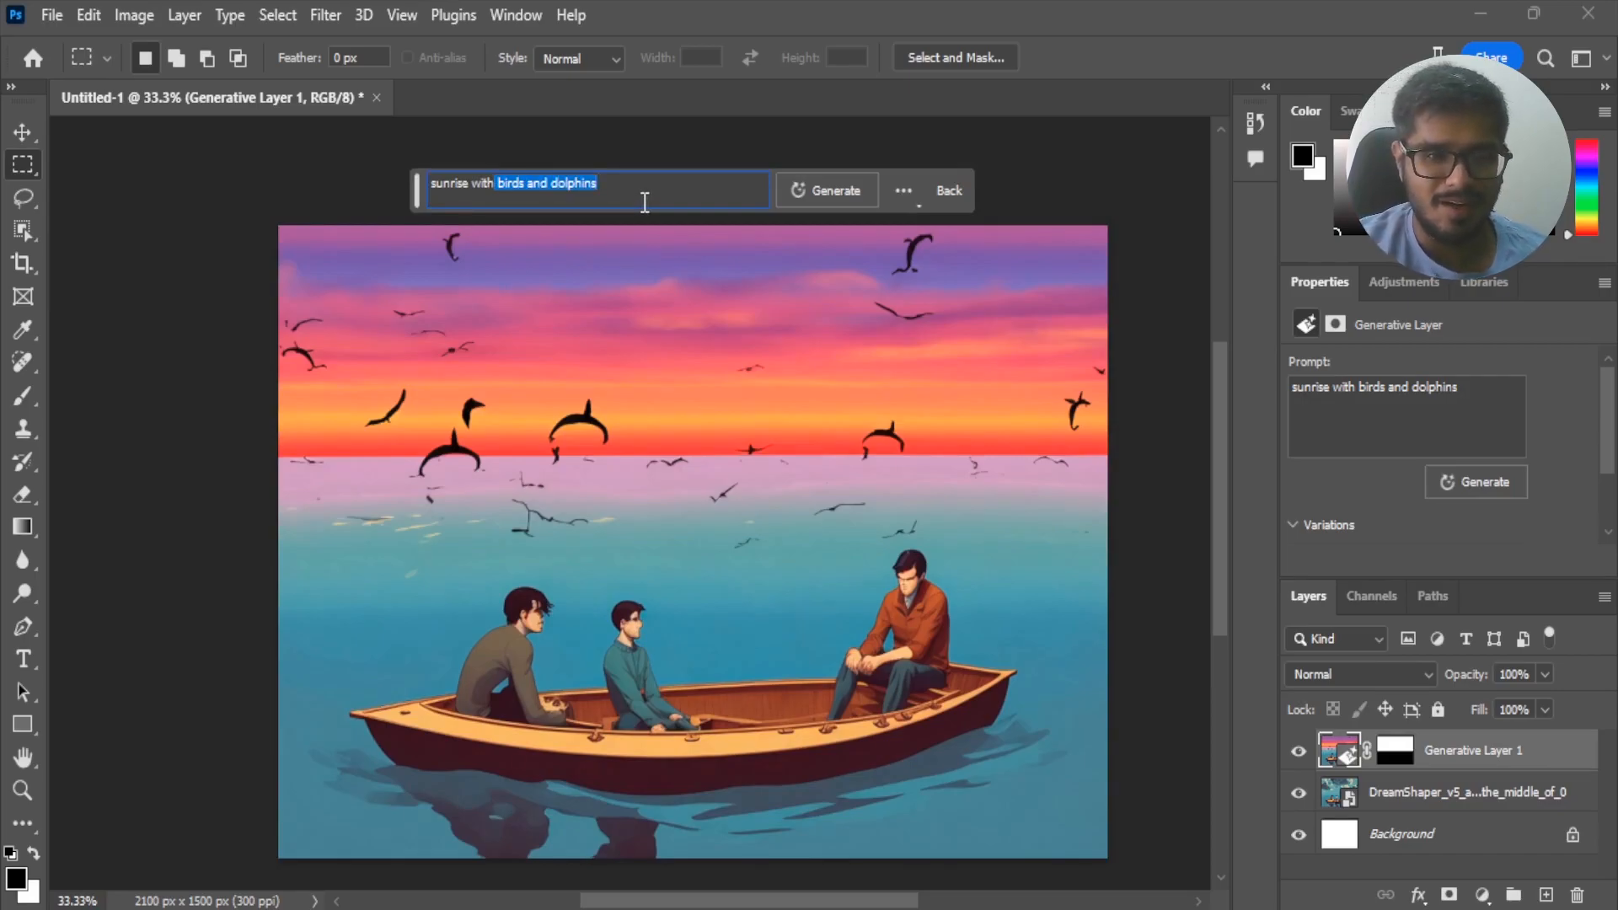
key("BackSpace")
key("BackSpace")
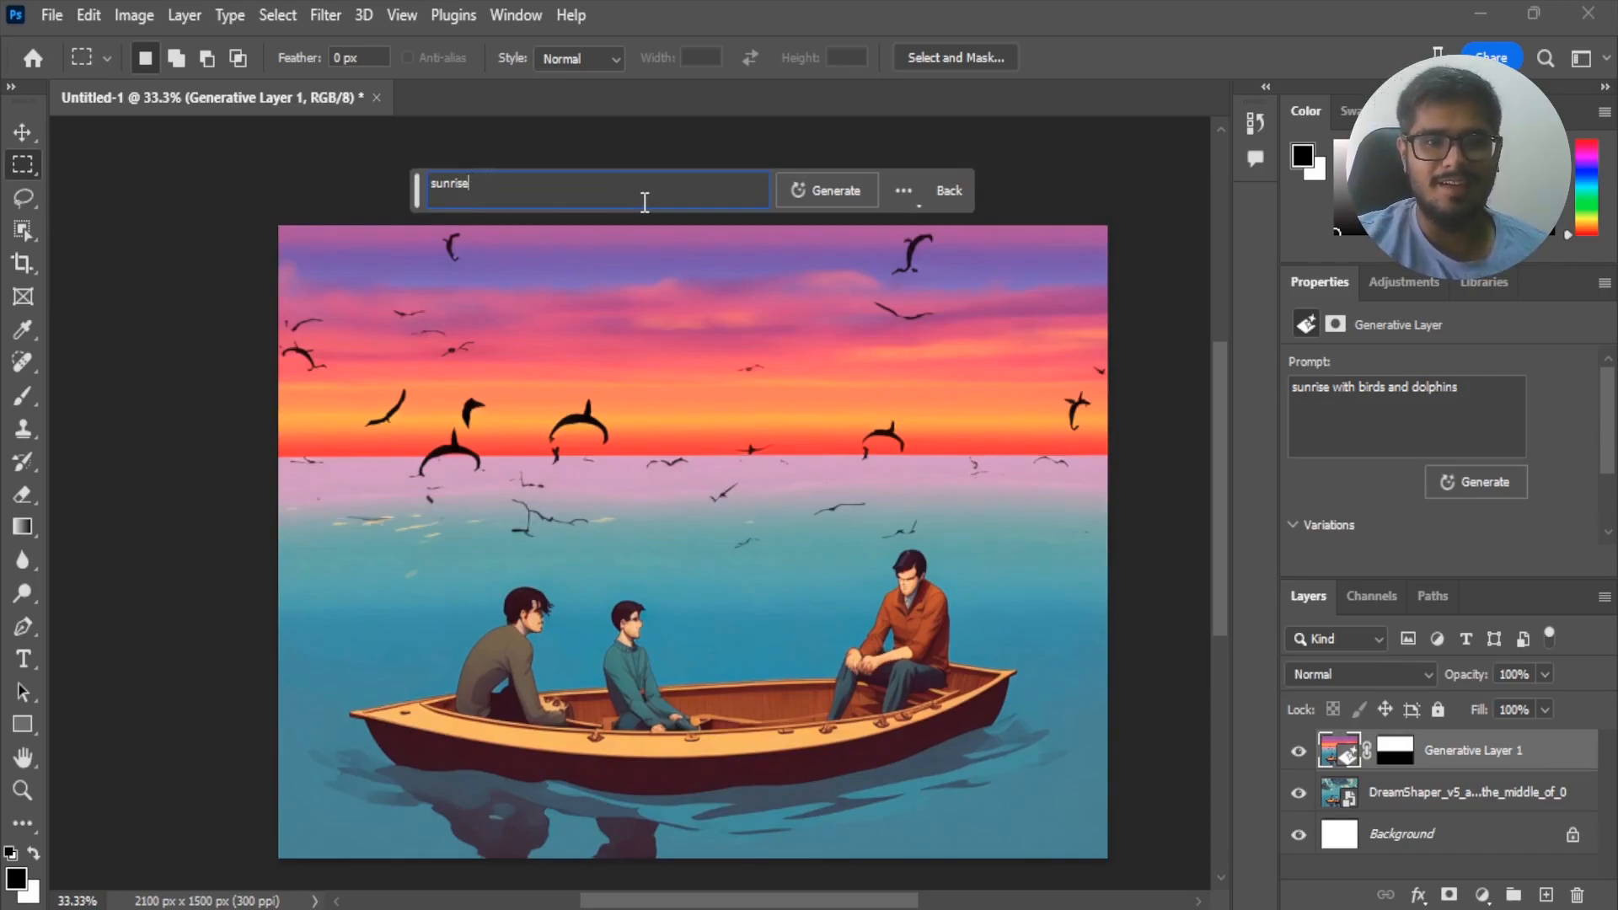
left_click(813, 188)
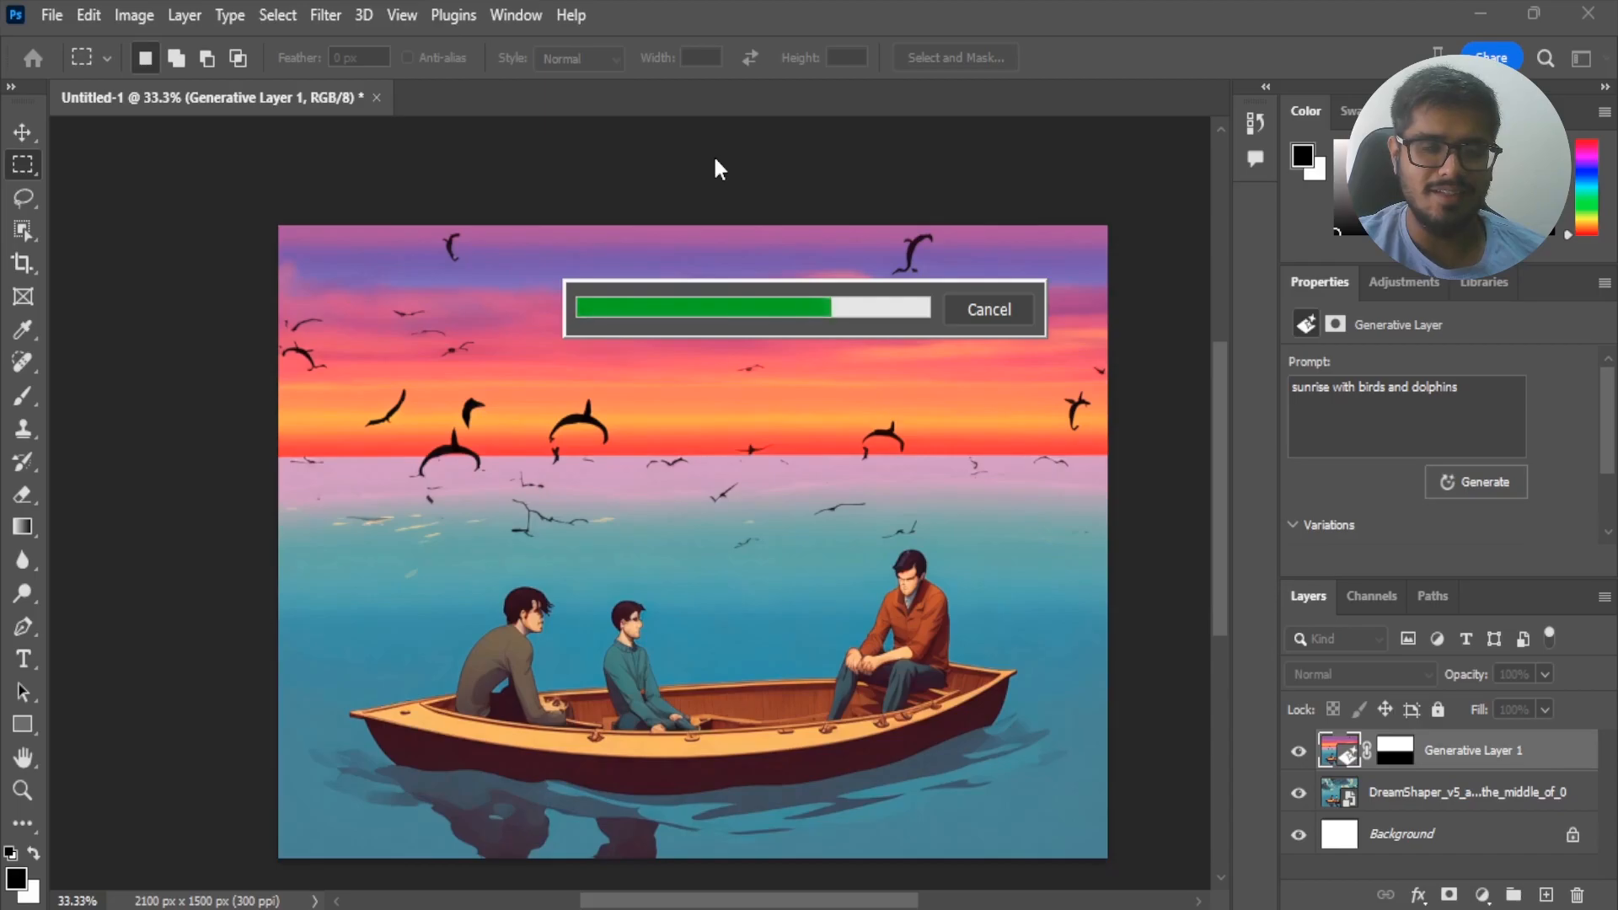
left_click(658, 191)
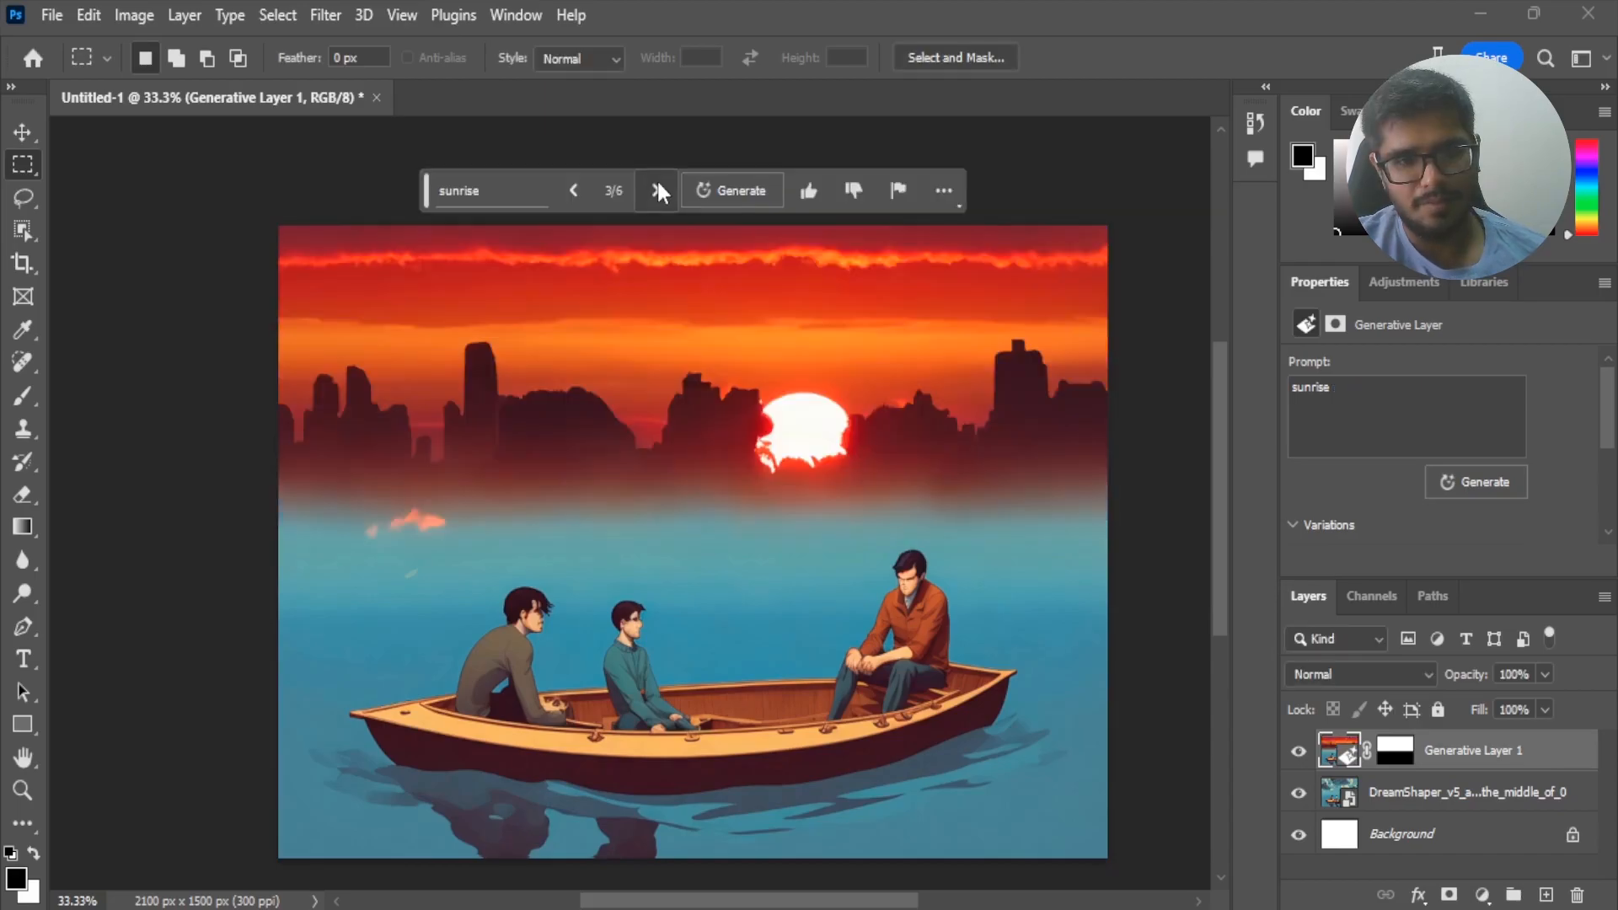
- Generate three more sets of sunrise variations and show the one with red clouds and a small sun on the horizon
left_click(712, 192)
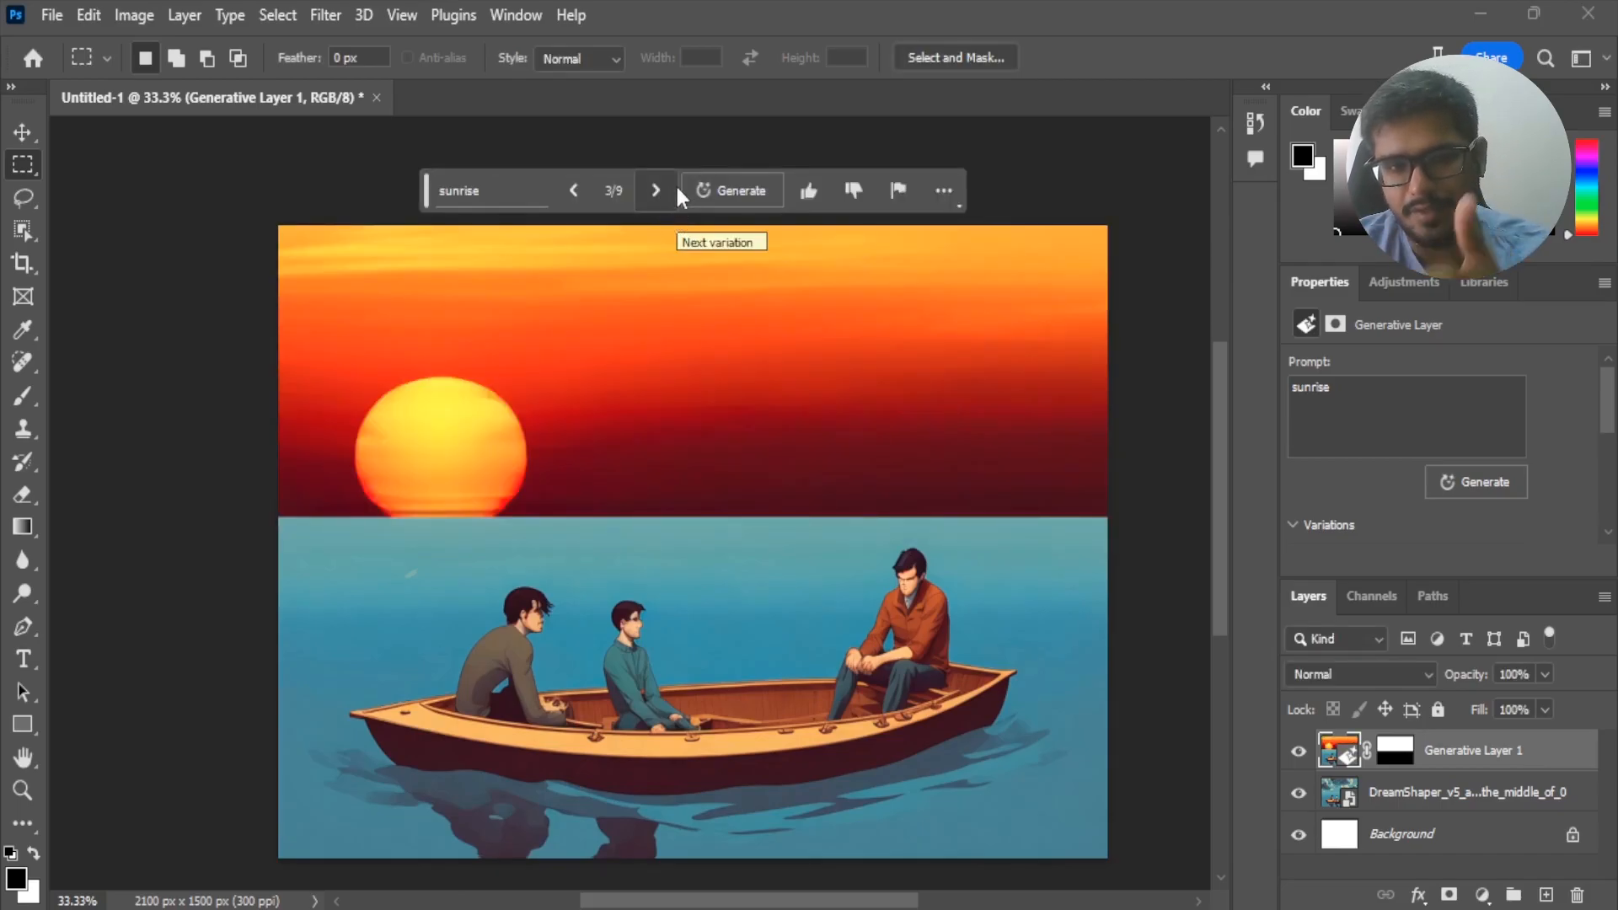
left_click(733, 190)
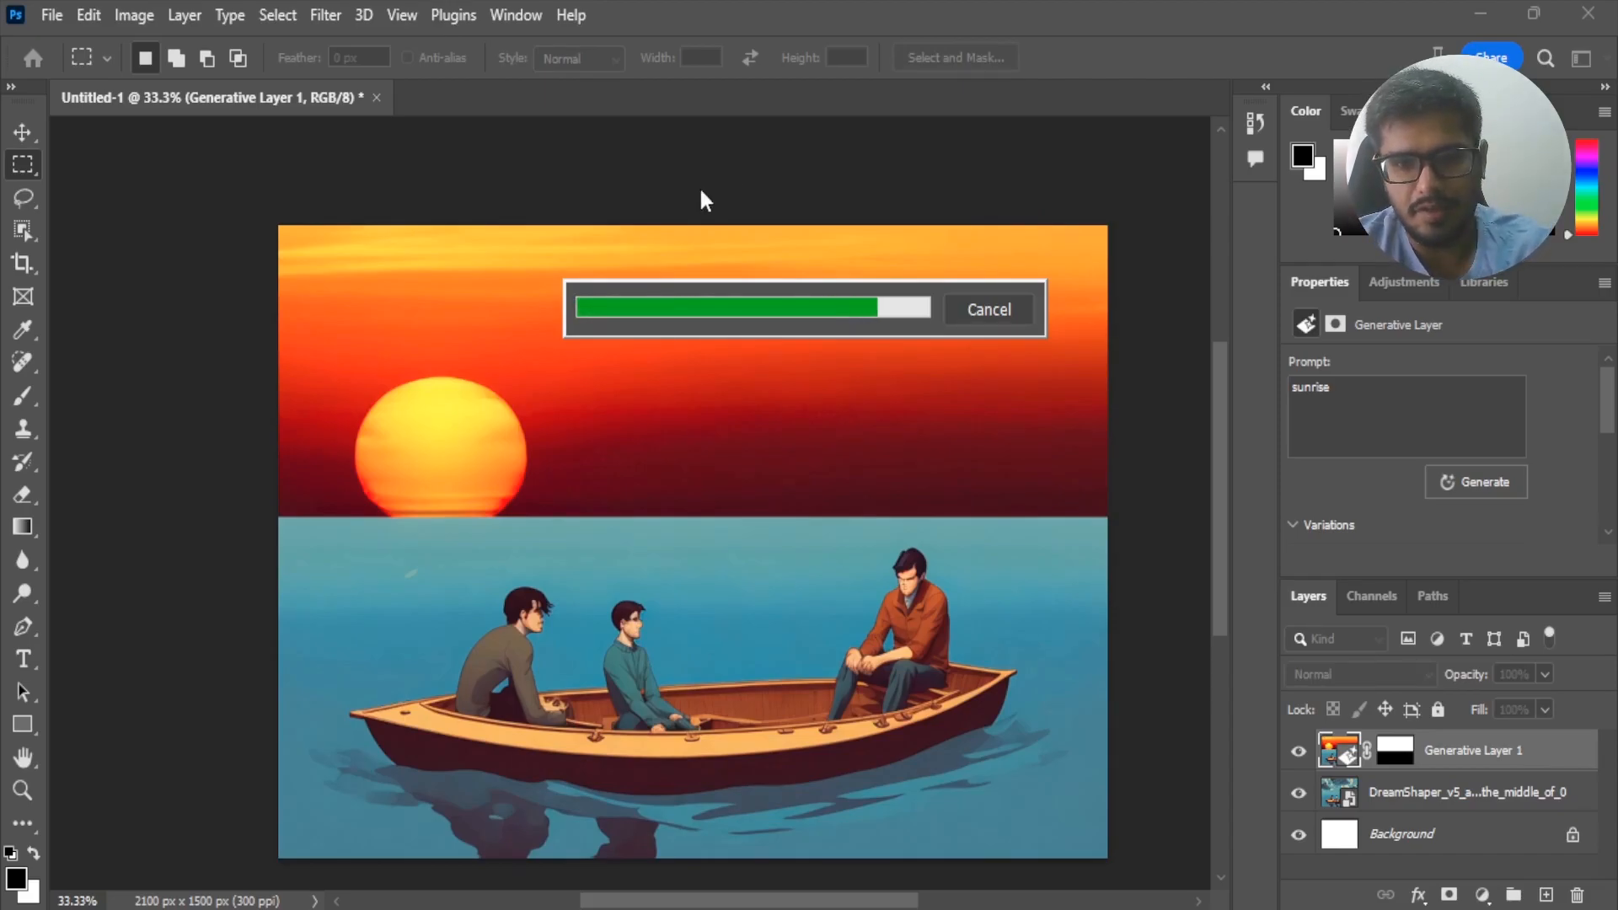
left_click(656, 191)
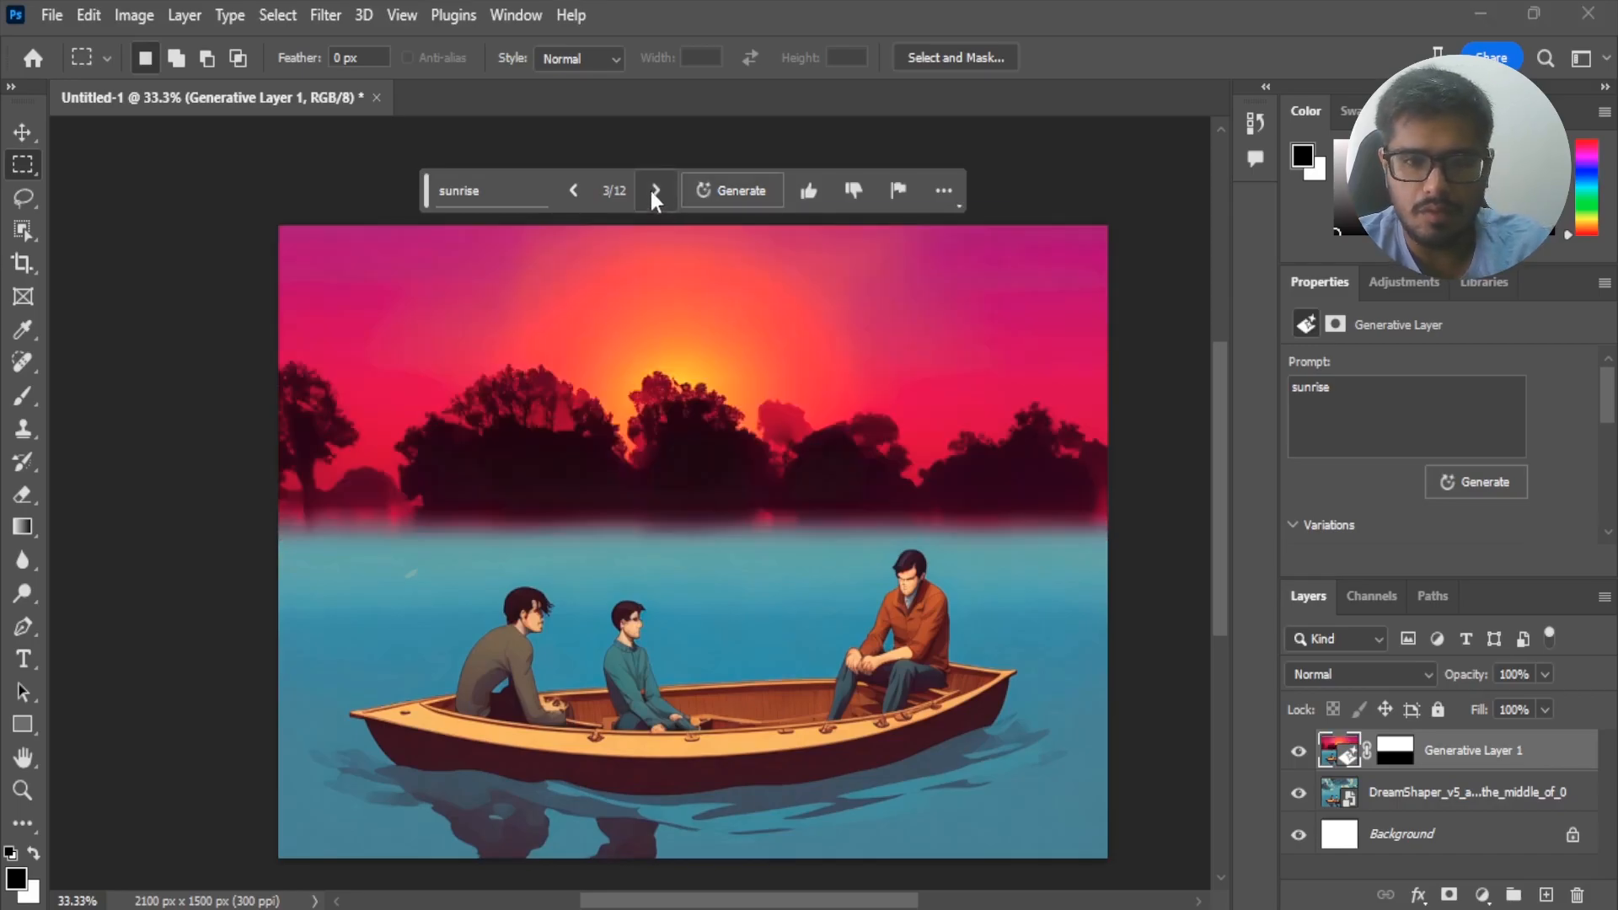
left_click(590, 193)
left_click(732, 192)
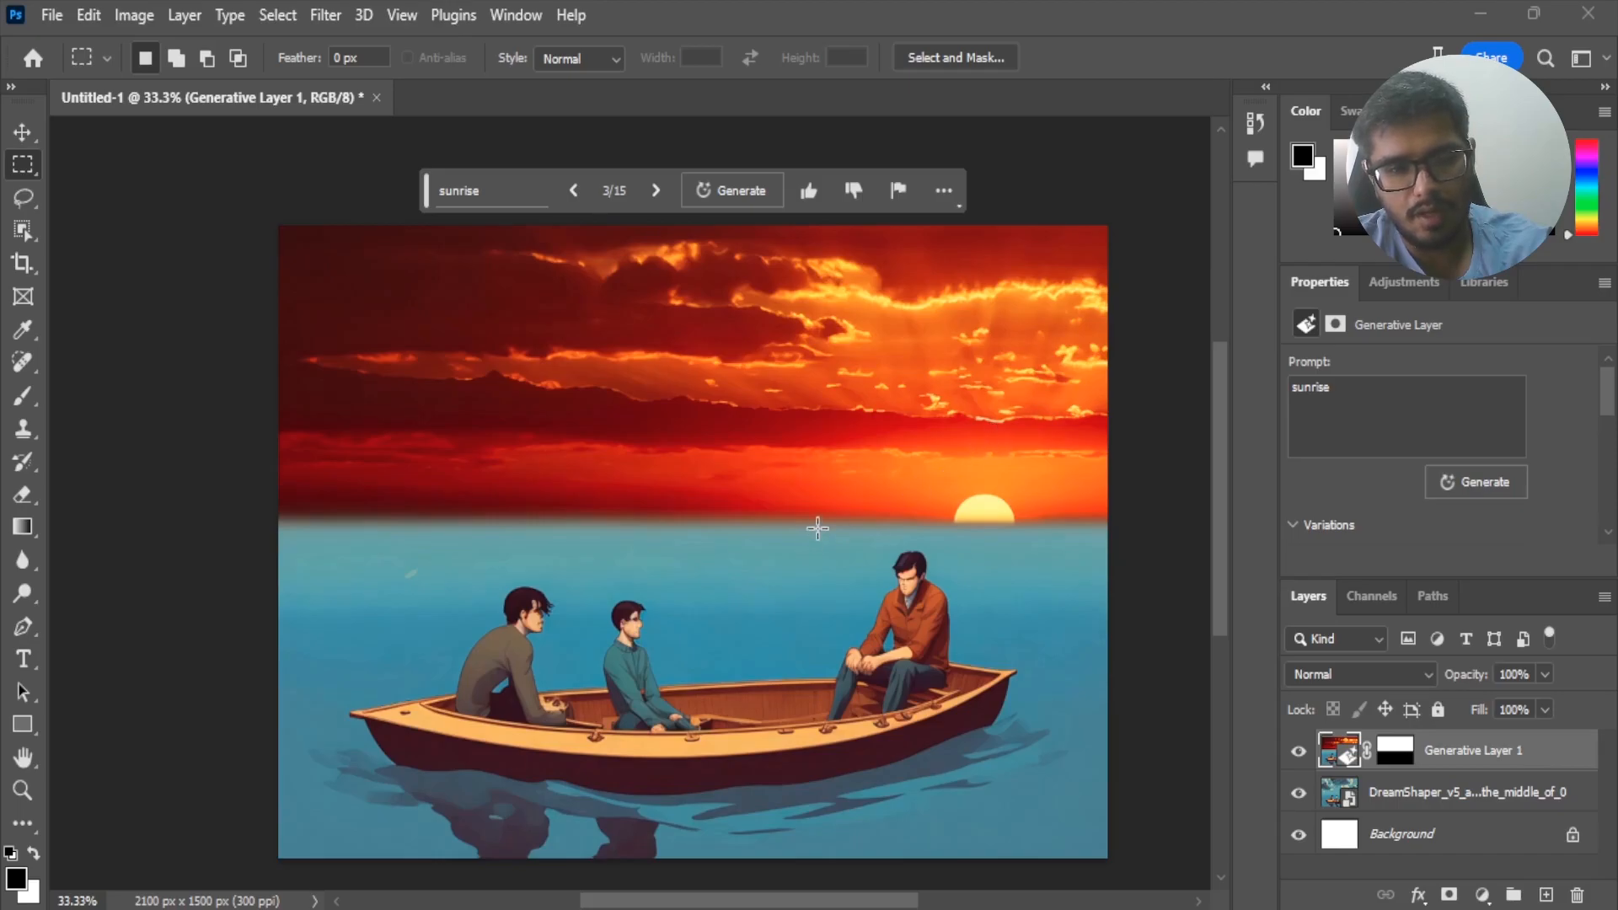
- Lasso a small area inside the boat beside the man in orange, fill it with the prompt "dog" and show the third variation
left_click(23, 197)
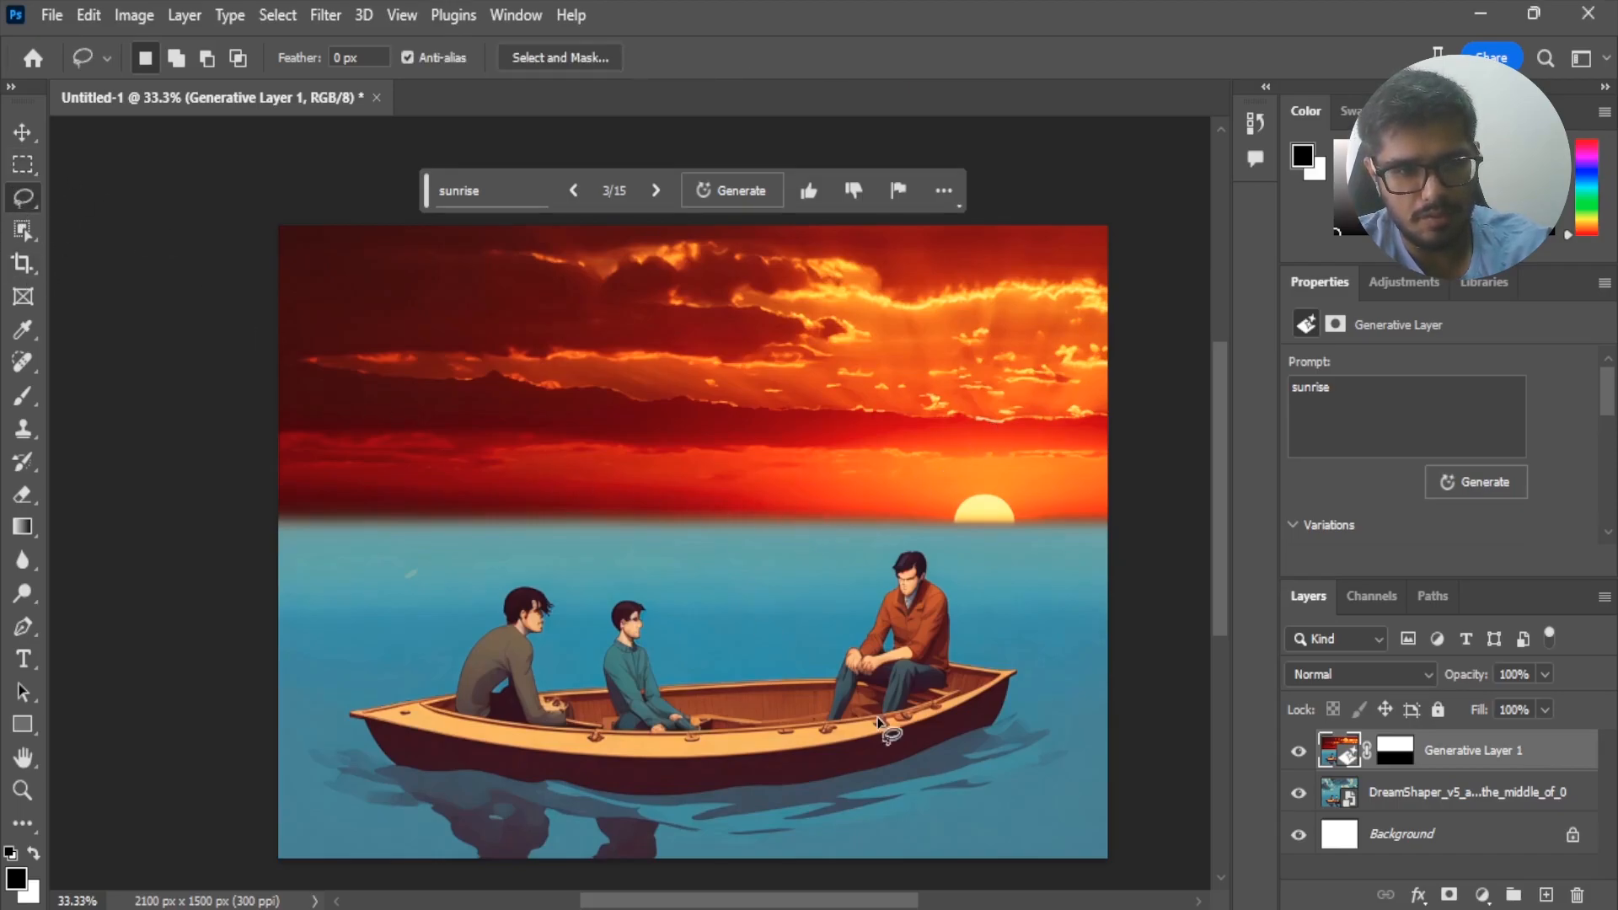
mouse_move(821, 726)
left_mouse_down()
mouse_move(813, 666)
mouse_move(762, 691)
mouse_move(802, 728)
left_mouse_up()
left_click(603, 761)
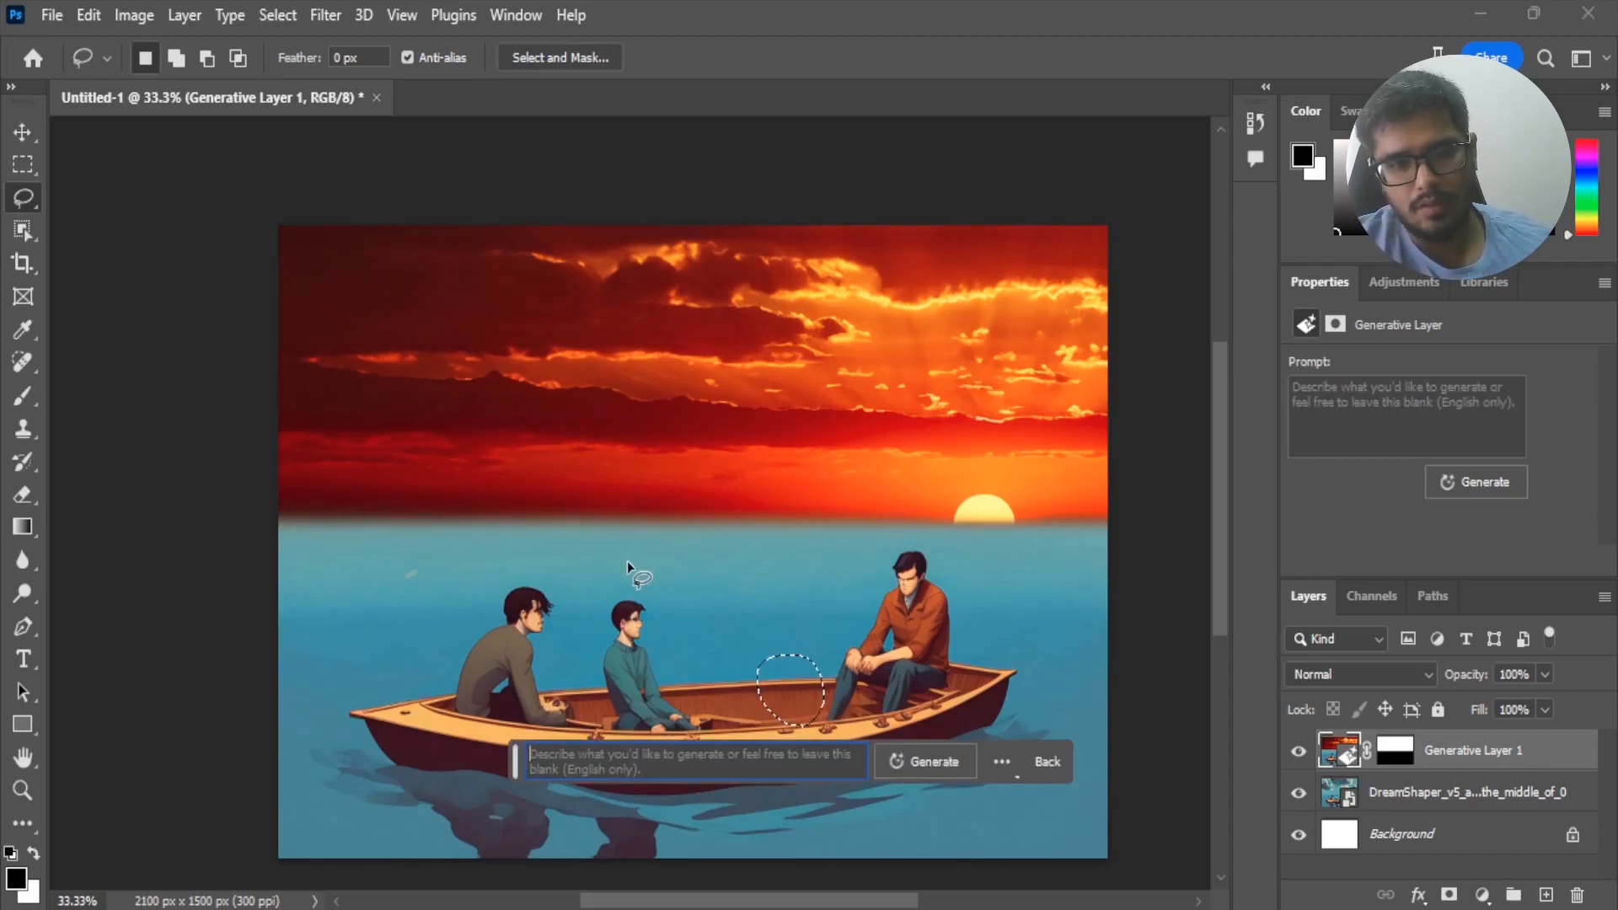
type("dog")
left_click(897, 760)
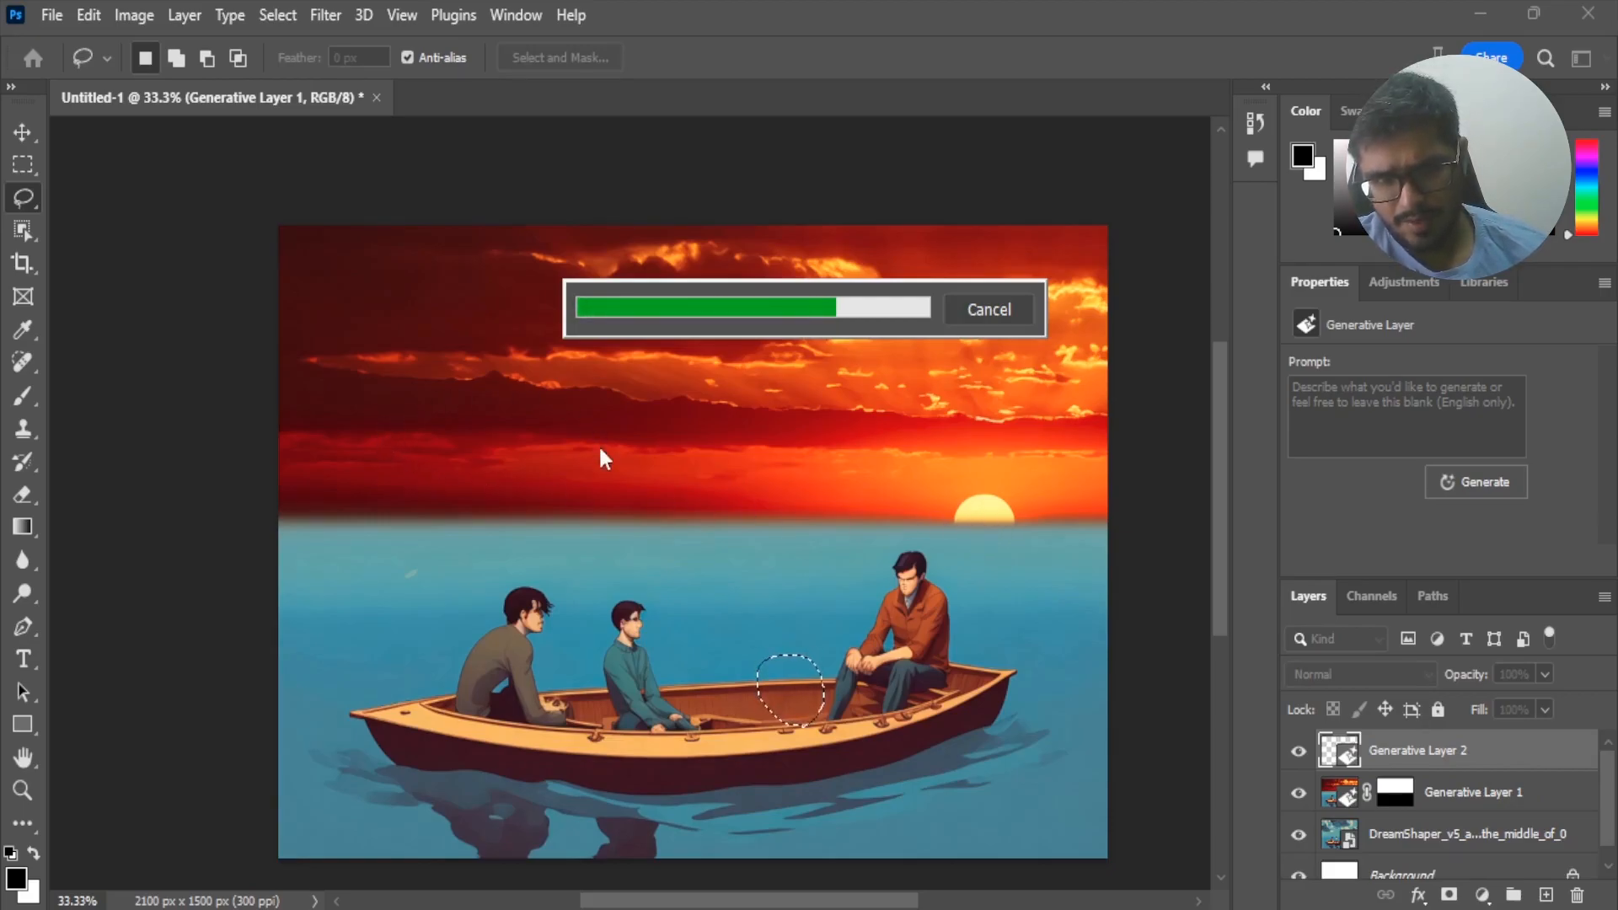
left_click(751, 773)
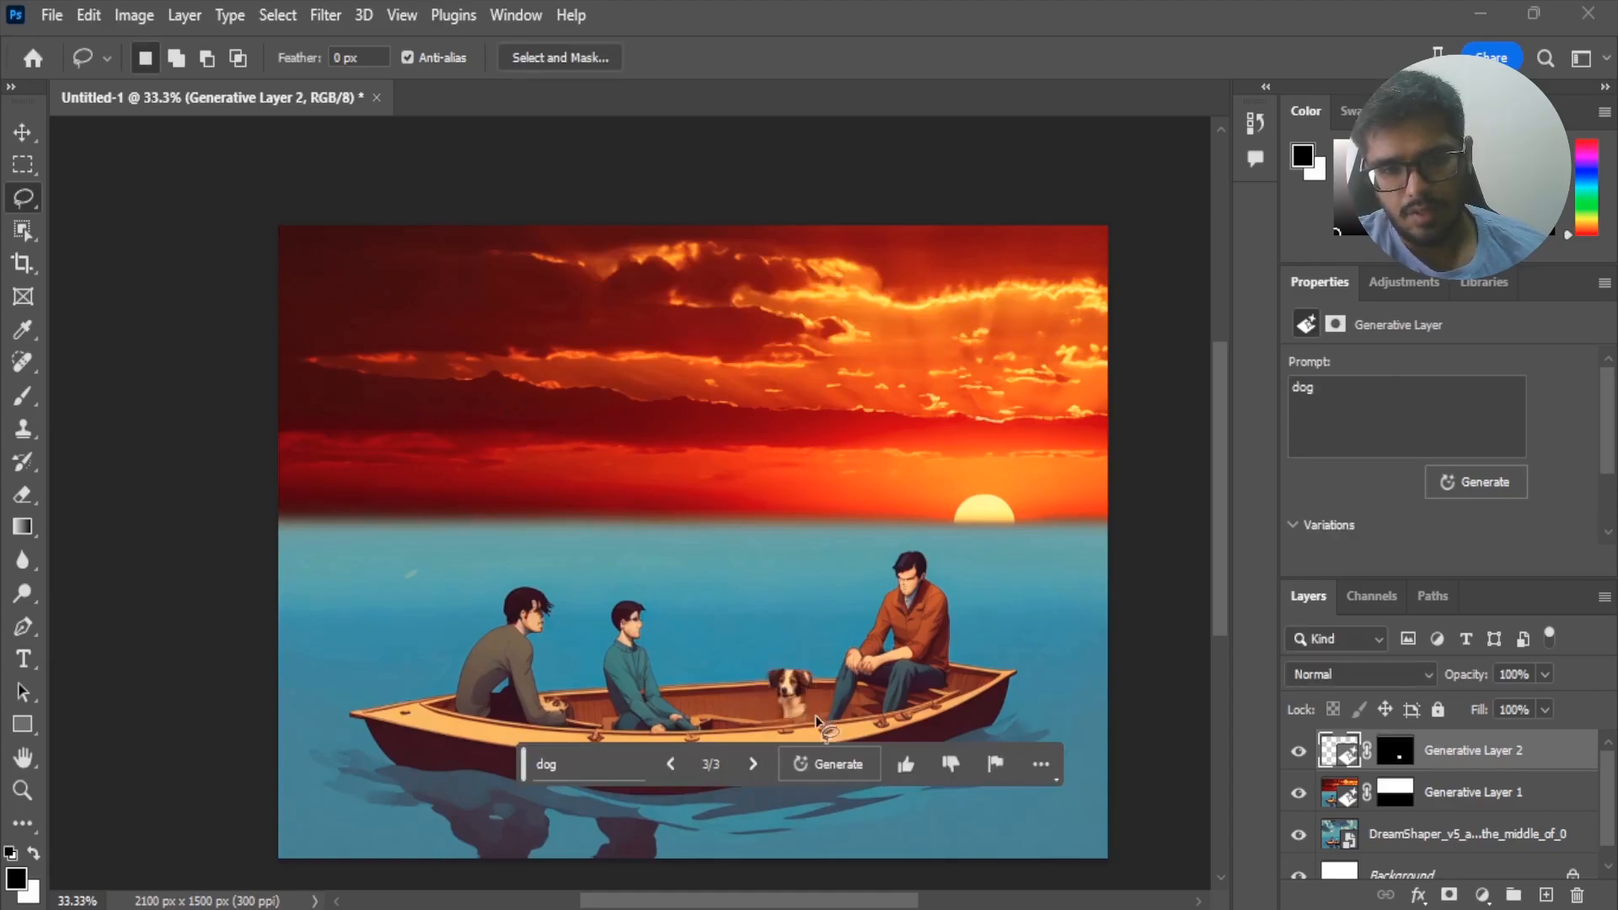
- Lasso a small area over the lower sun, fill it with the prompt "dolphins" and browse to the third variation
left_click_drag(982, 509, 999, 530)
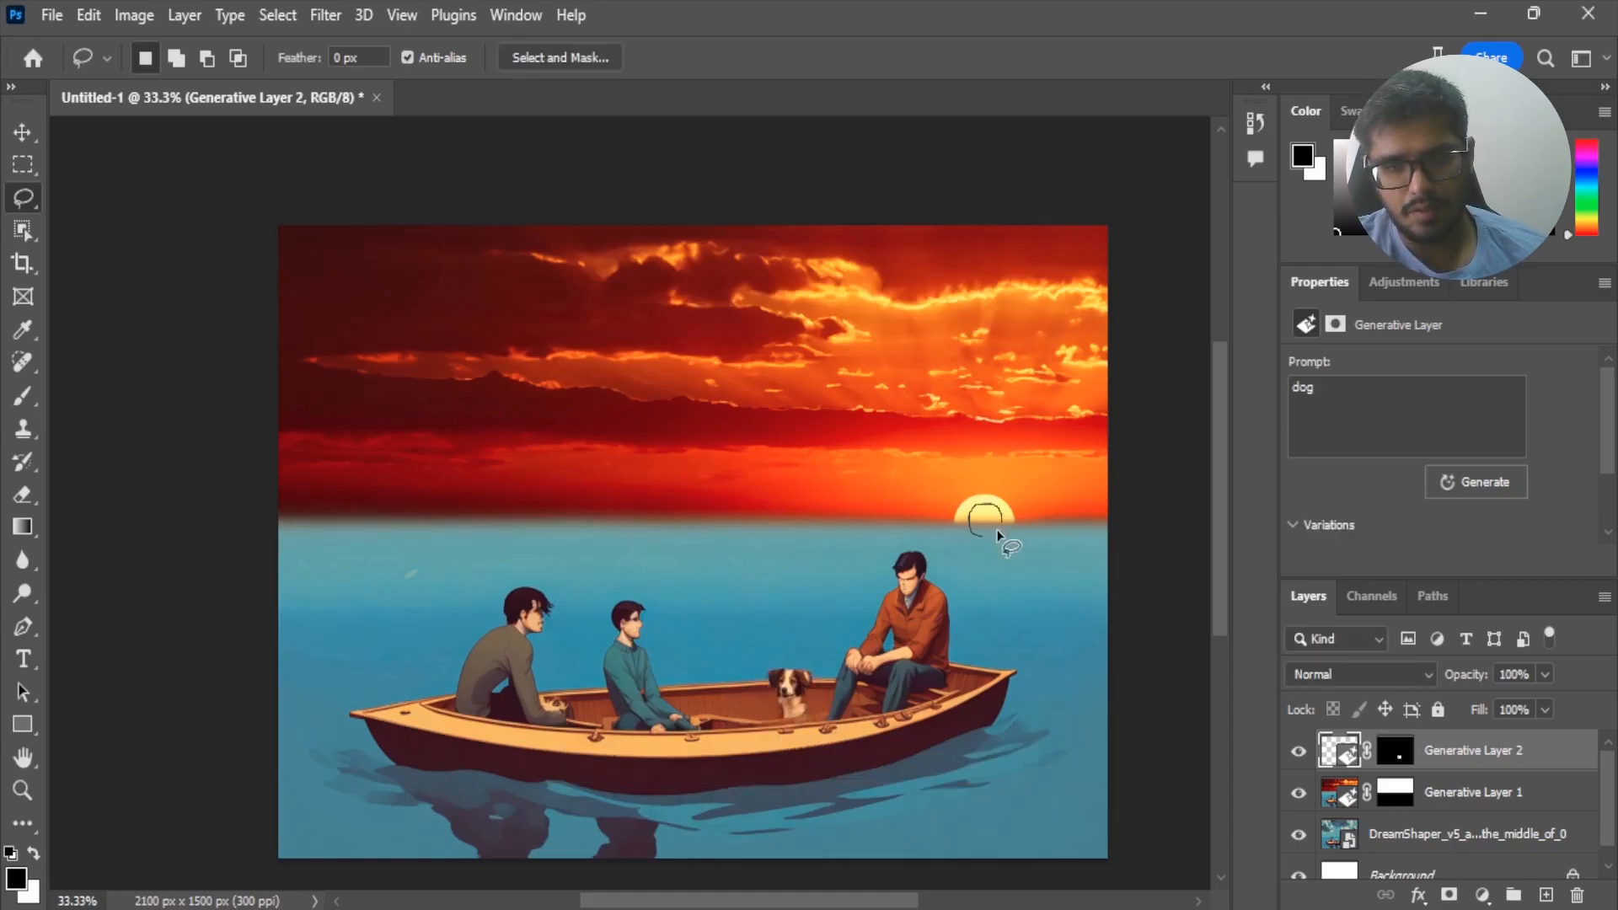
type("dolphins")
key("BackSpace")
type("ns")
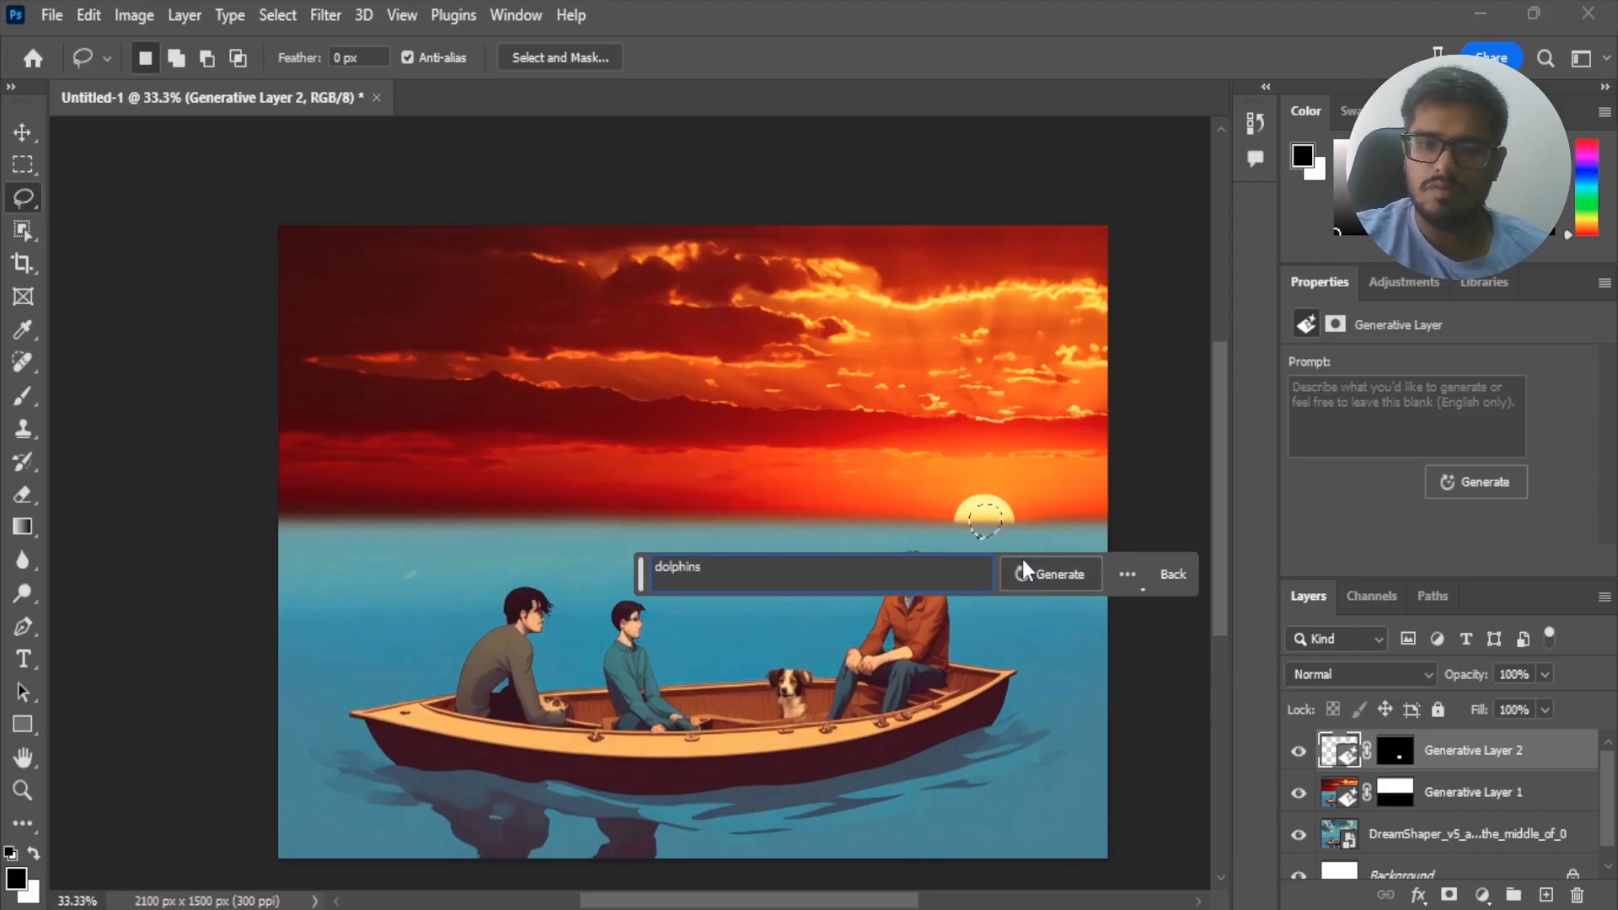
left_click(1028, 563)
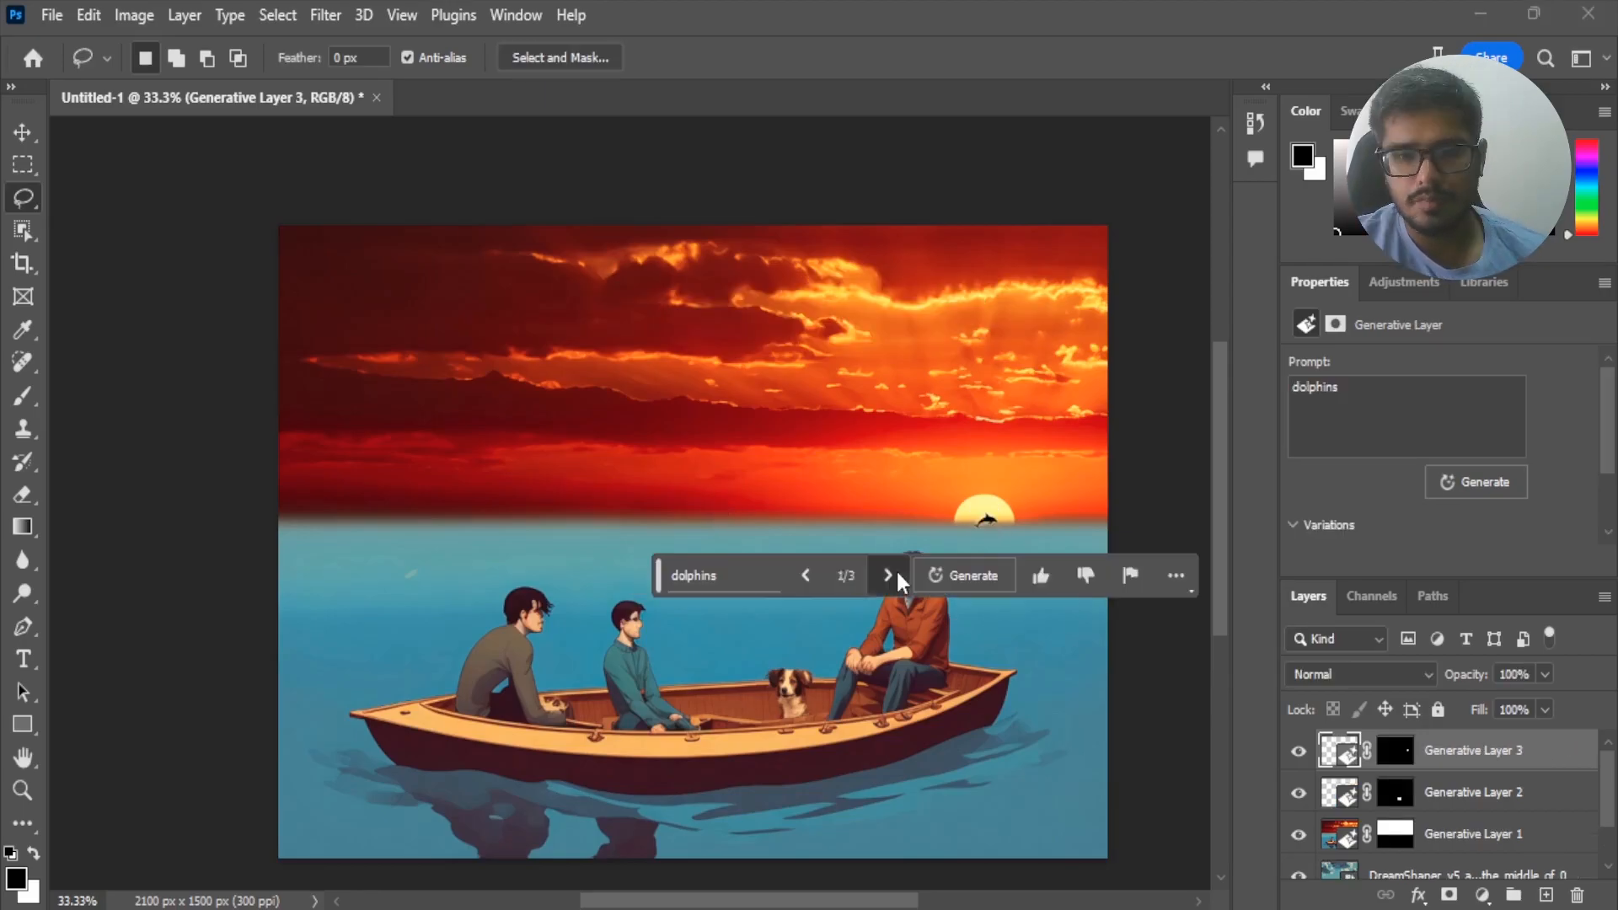
left_click(897, 575)
left_click(898, 575)
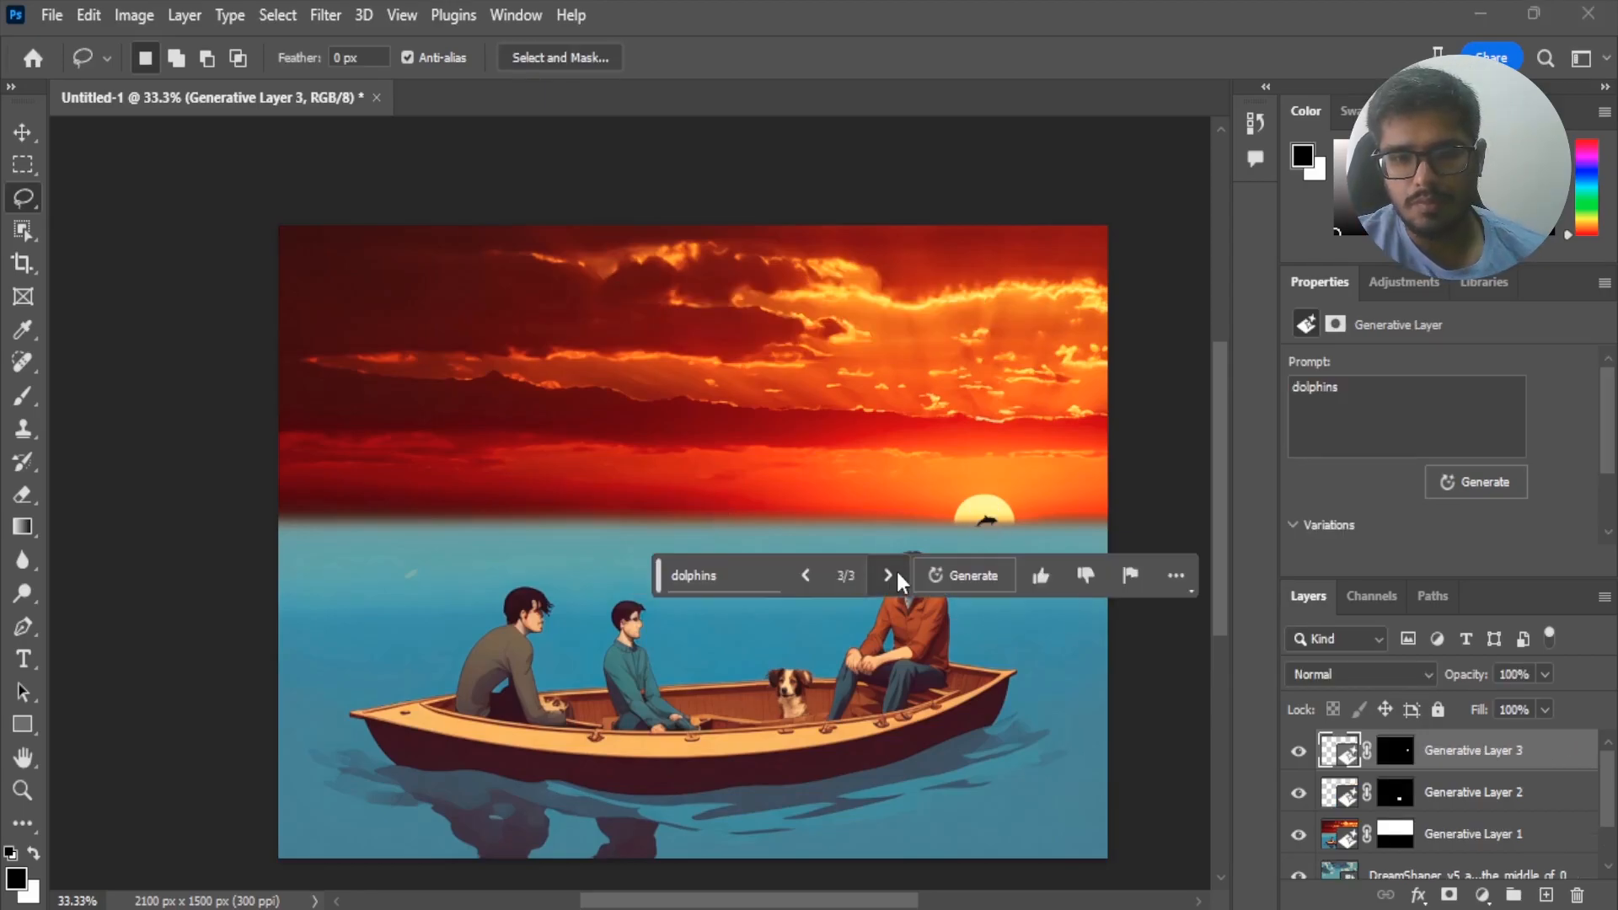
- Lasso a round area in the sky above the horizon, over the leftmost person, and fill it with the prompt "pirate ship"
mouse_move(431, 541)
left_mouse_down()
mouse_move(343, 434)
mouse_move(453, 367)
mouse_move(533, 415)
mouse_move(477, 524)
left_mouse_up()
type("pirate ship")
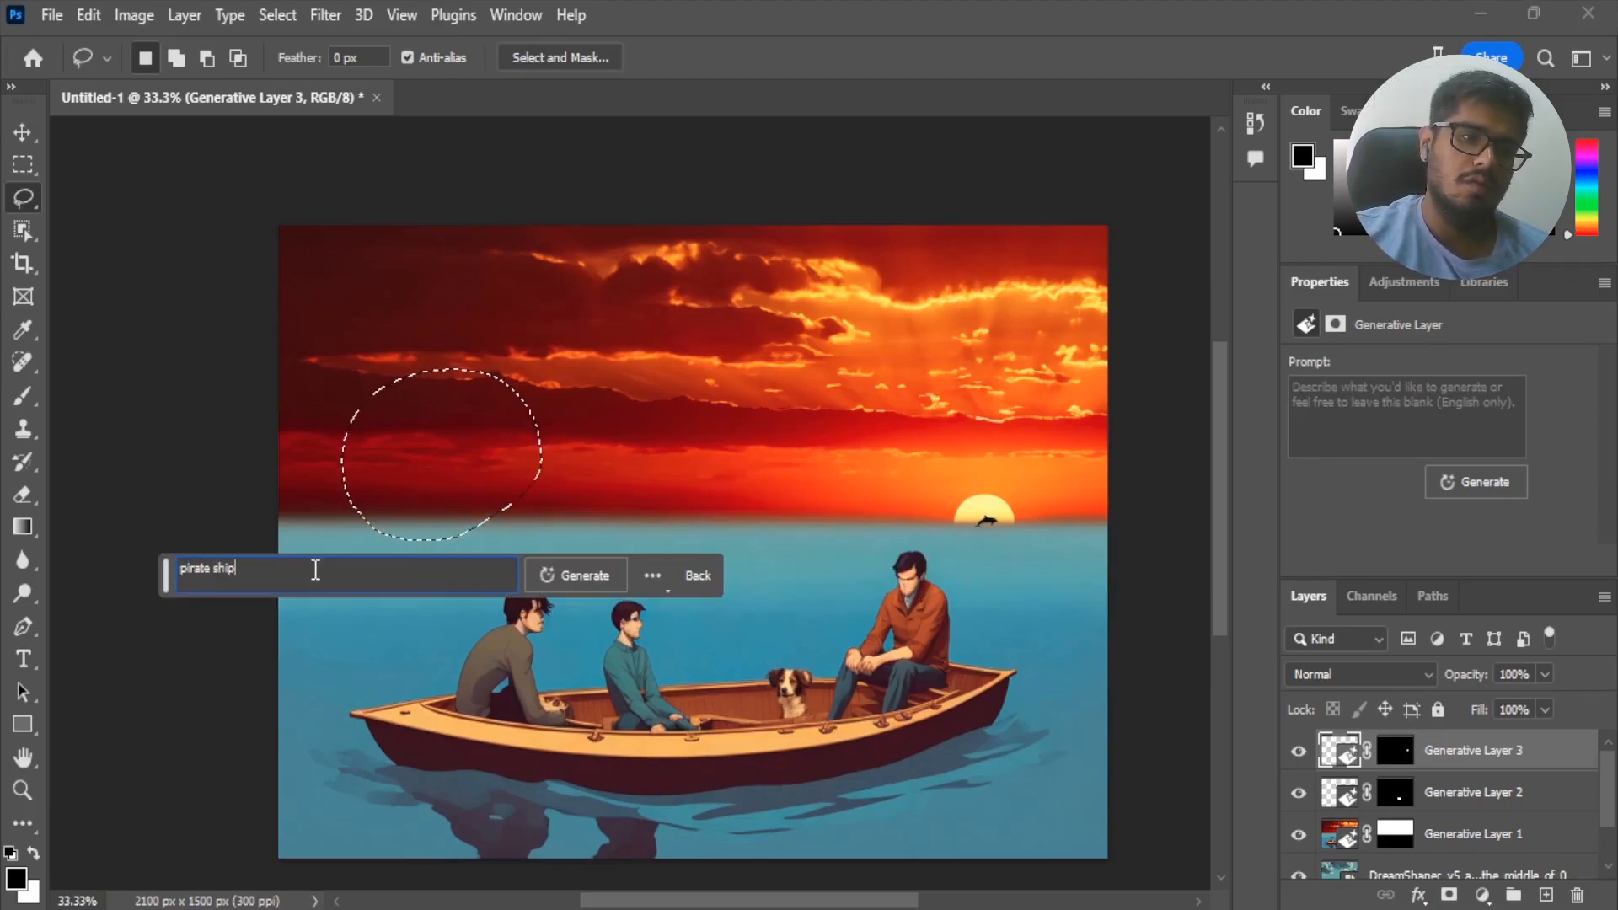
key("Return")
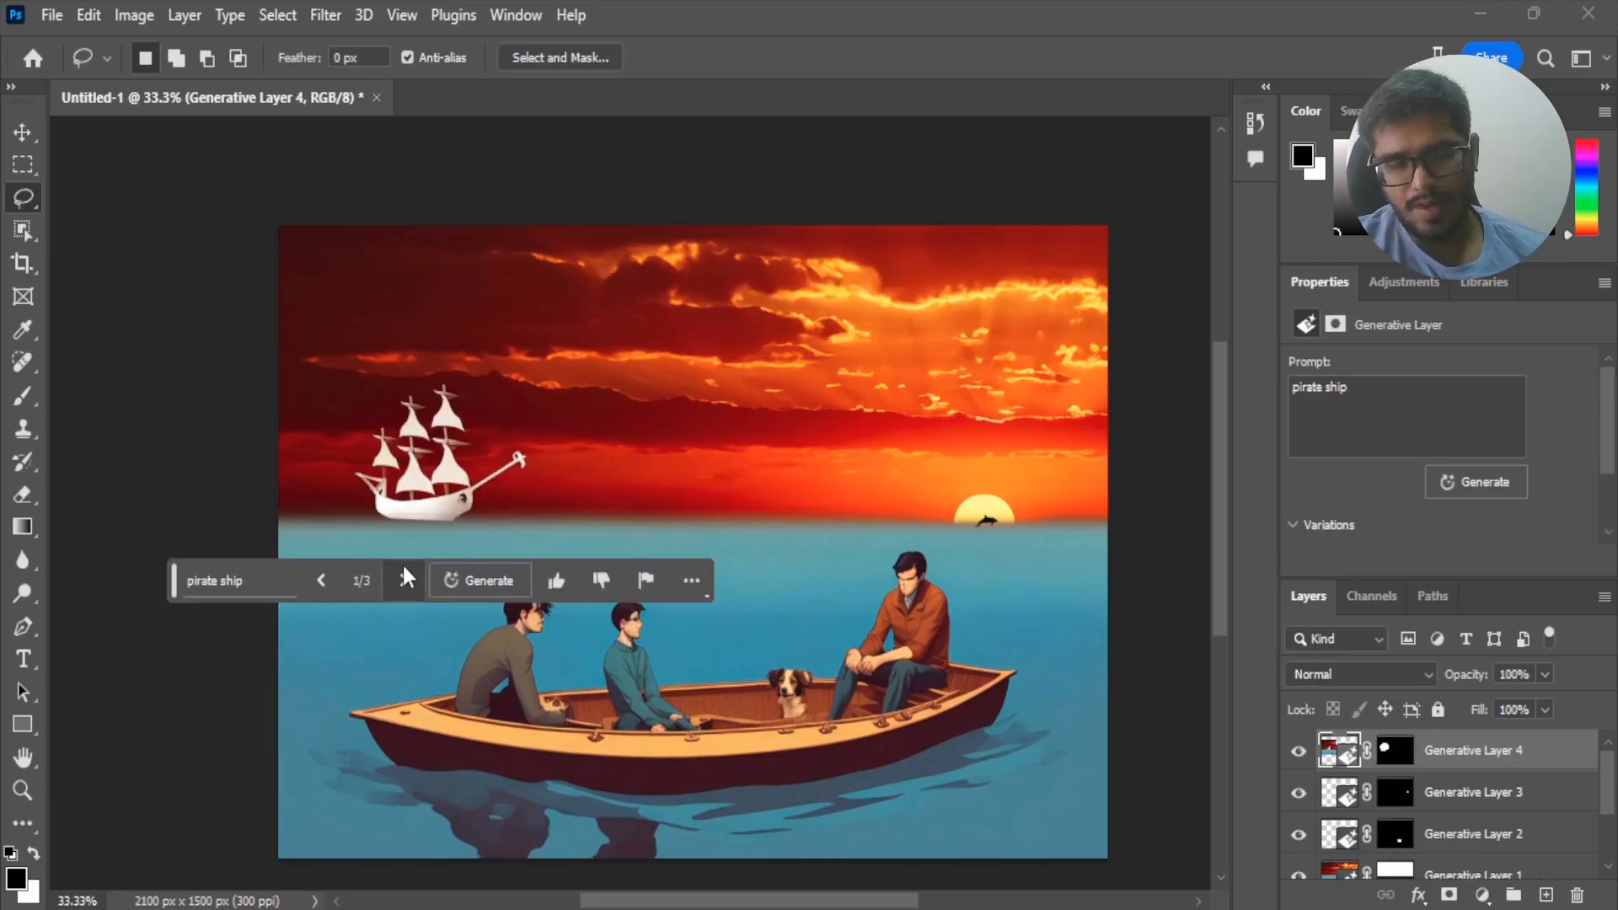
- Generate two more sets of pirate ship variations and show the dark ship with blue sails
left_click(498, 580)
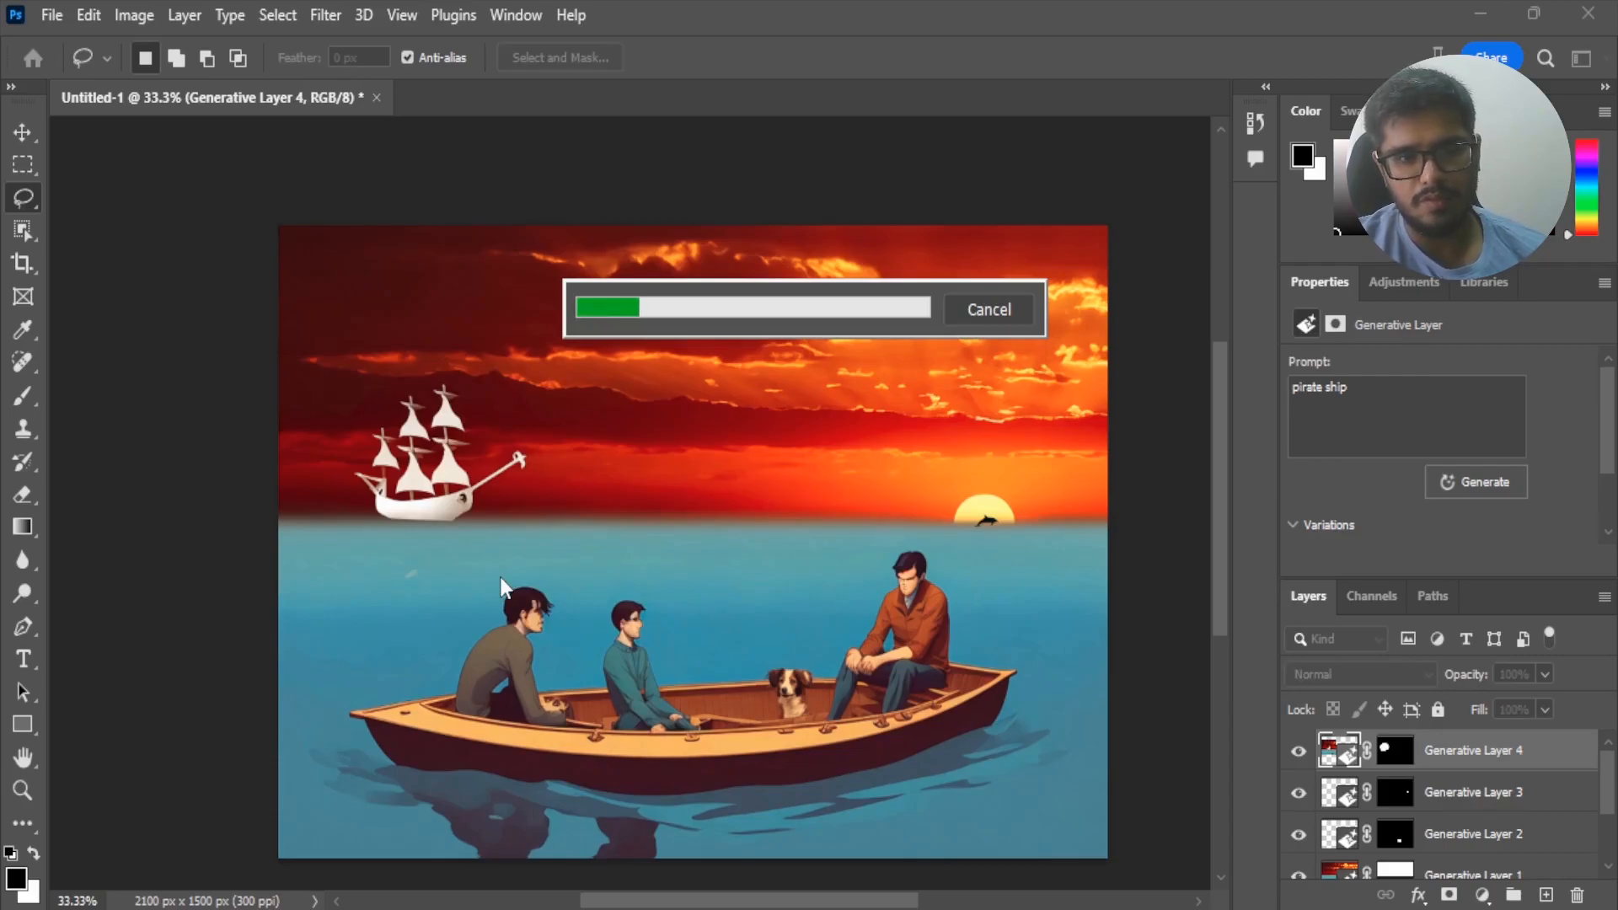
left_click(404, 579)
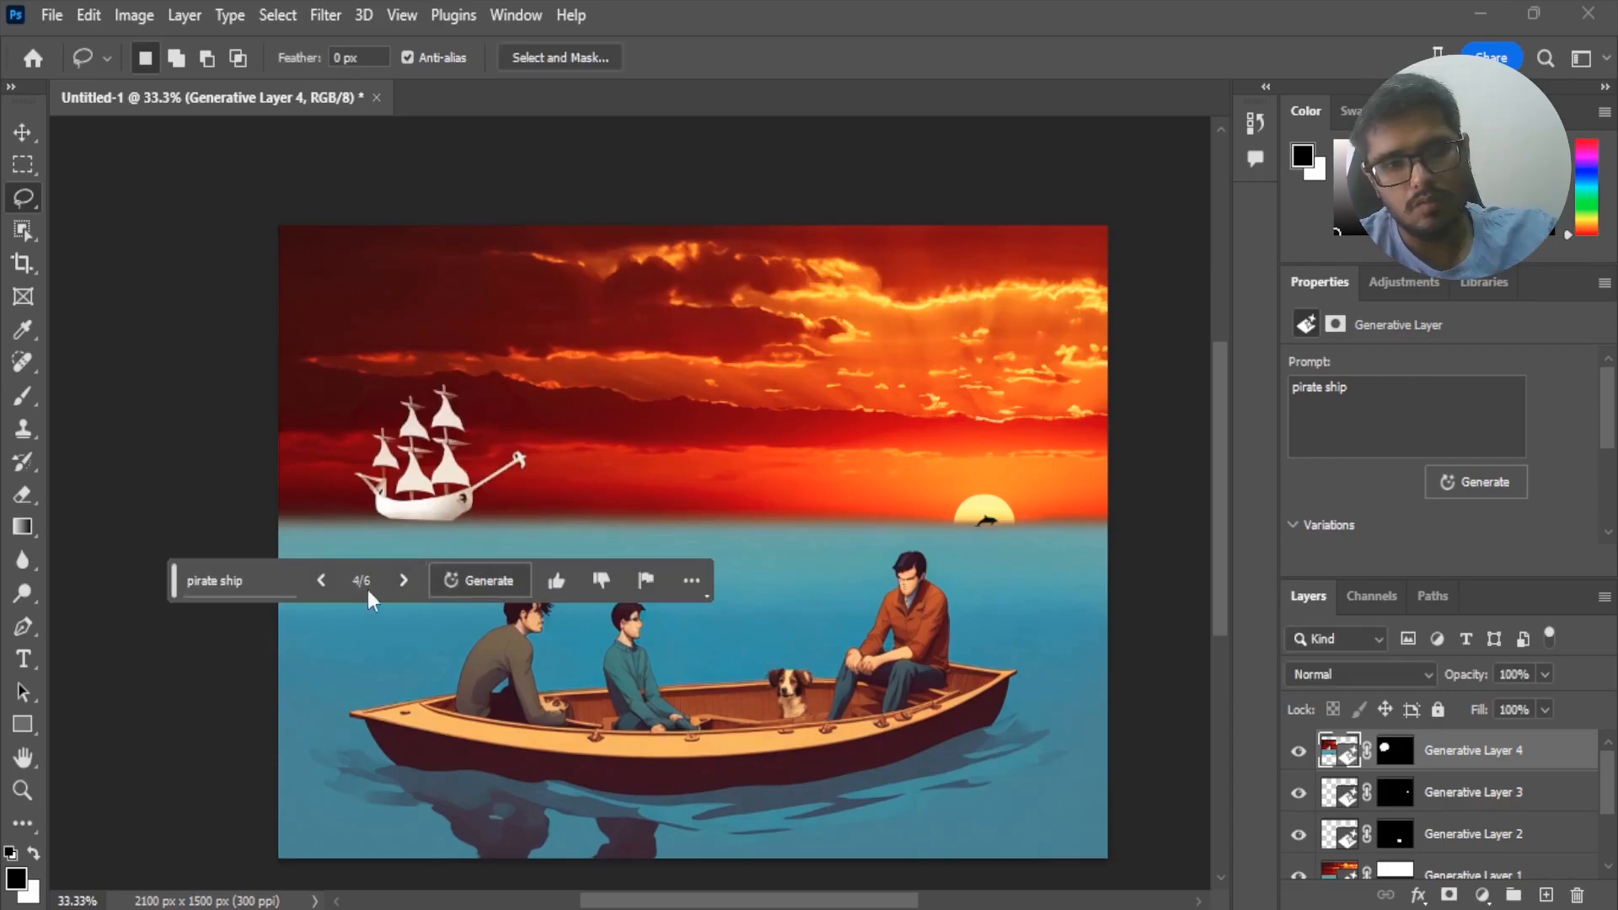
left_click(455, 581)
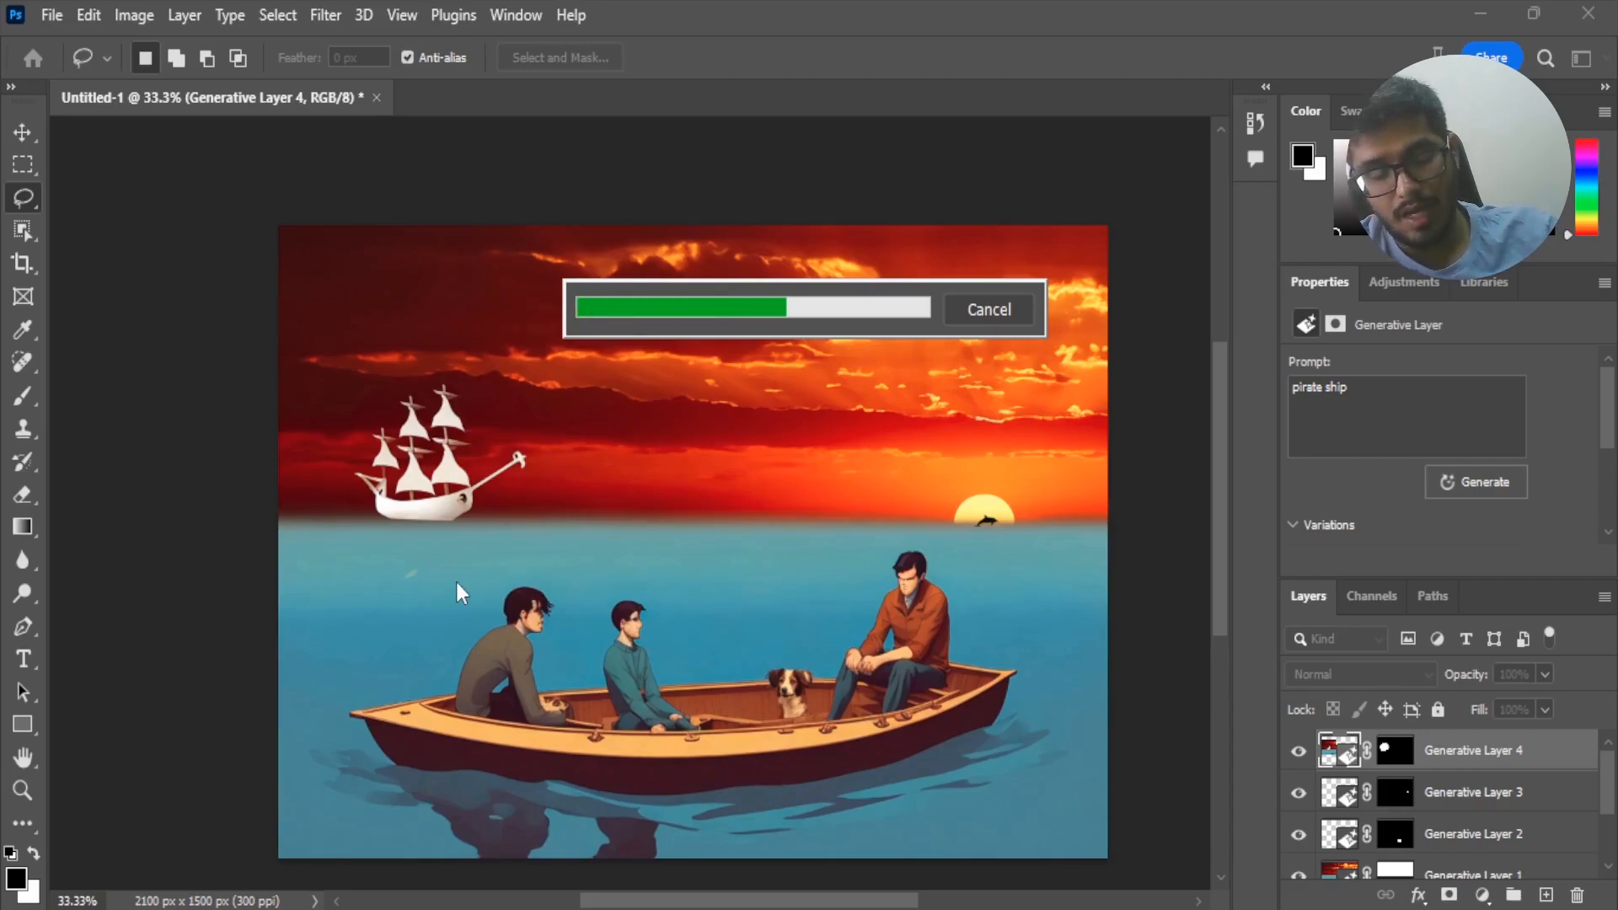
left_click(404, 580)
left_click(403, 580)
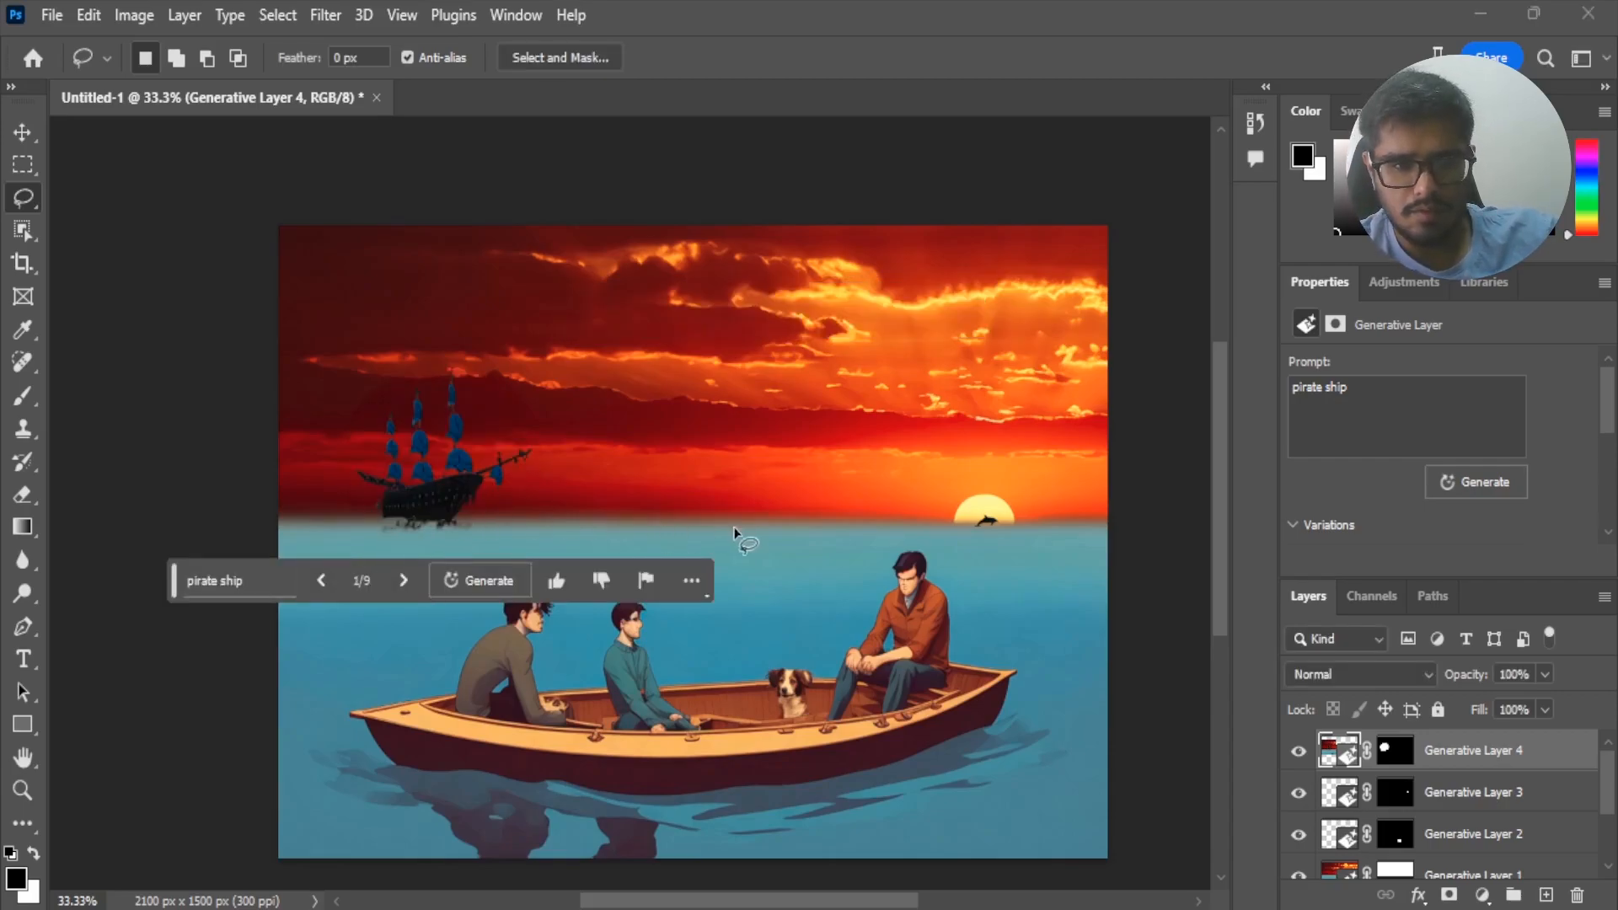
- Lasso a small area at the boat's far edge beside the dog, fill it with the prompt "crow" and show the second variation
left_click(721, 645)
left_click_drag(722, 642, 737, 650)
left_click(580, 726)
type("crow")
key("Return")
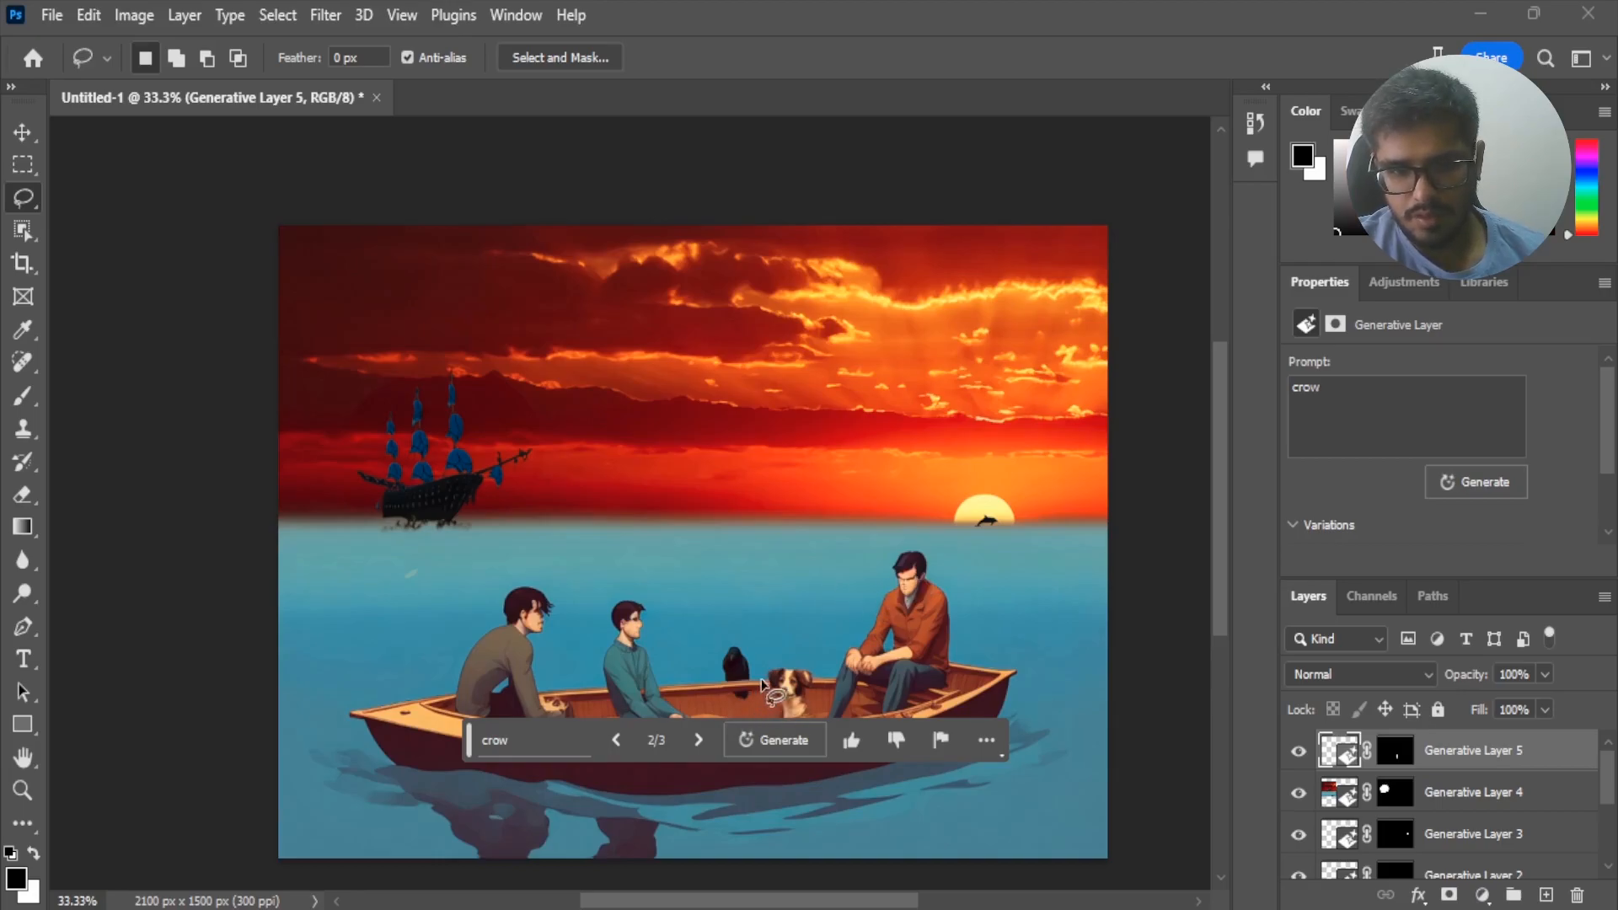
- Lasso the boat's end behind the man in orange, fill it with the prompt "boat motor" and show the third variation
mouse_move(966, 628)
left_mouse_down()
mouse_move(988, 721)
mouse_move(1035, 722)
mouse_move(1052, 665)
mouse_move(1012, 596)
mouse_move(949, 651)
left_mouse_up()
left_click(733, 773)
type("boat motor")
left_click(1076, 780)
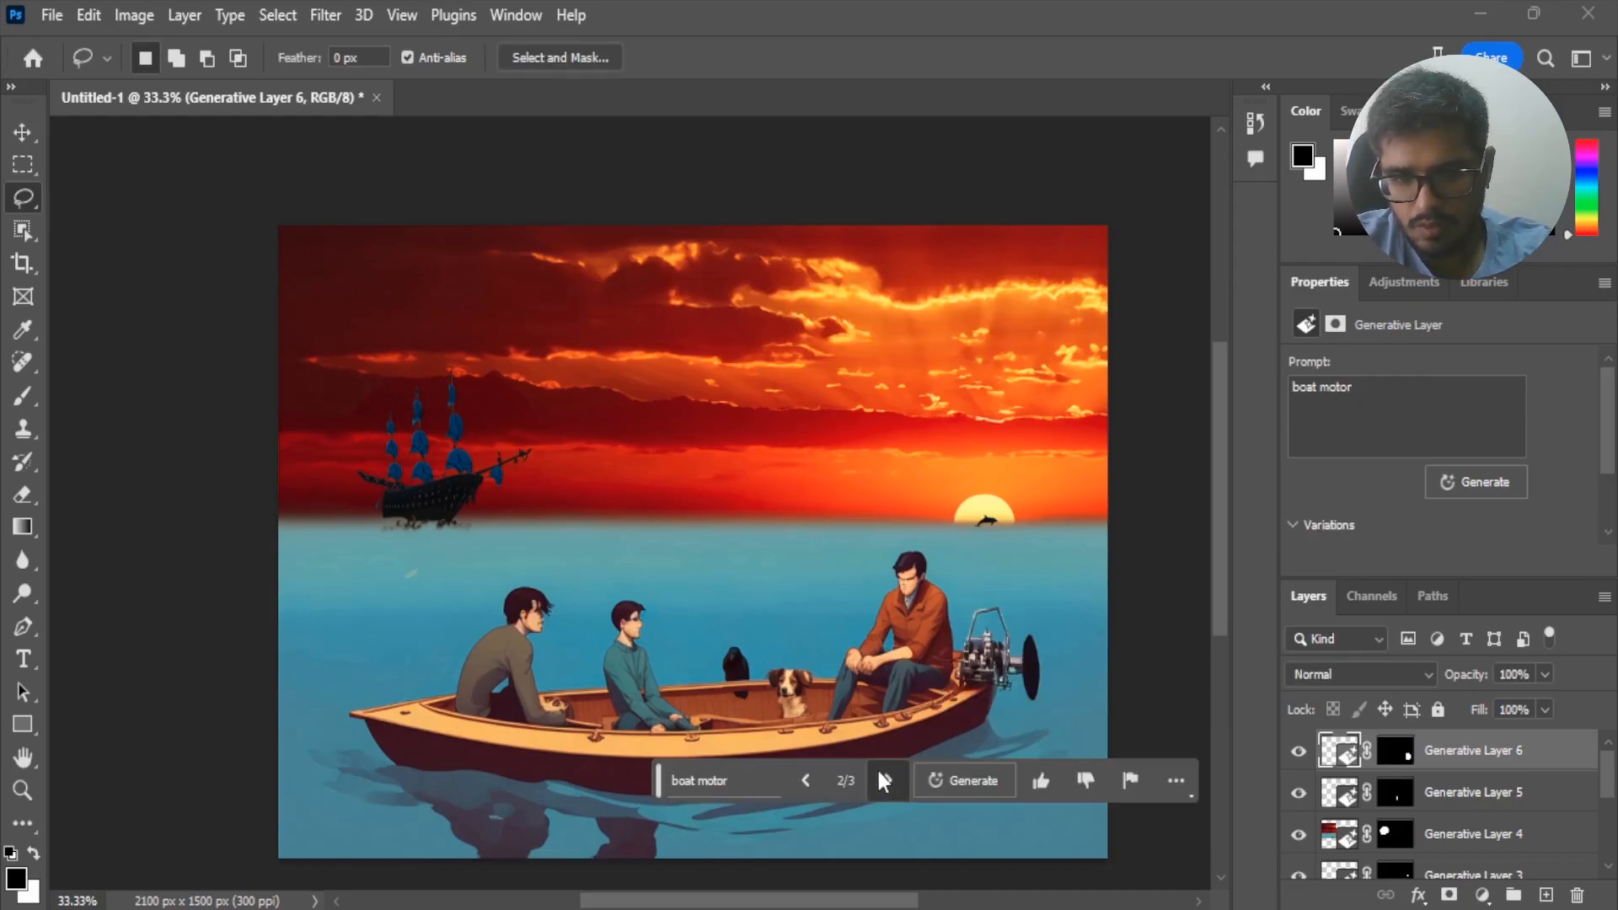
left_click(879, 777)
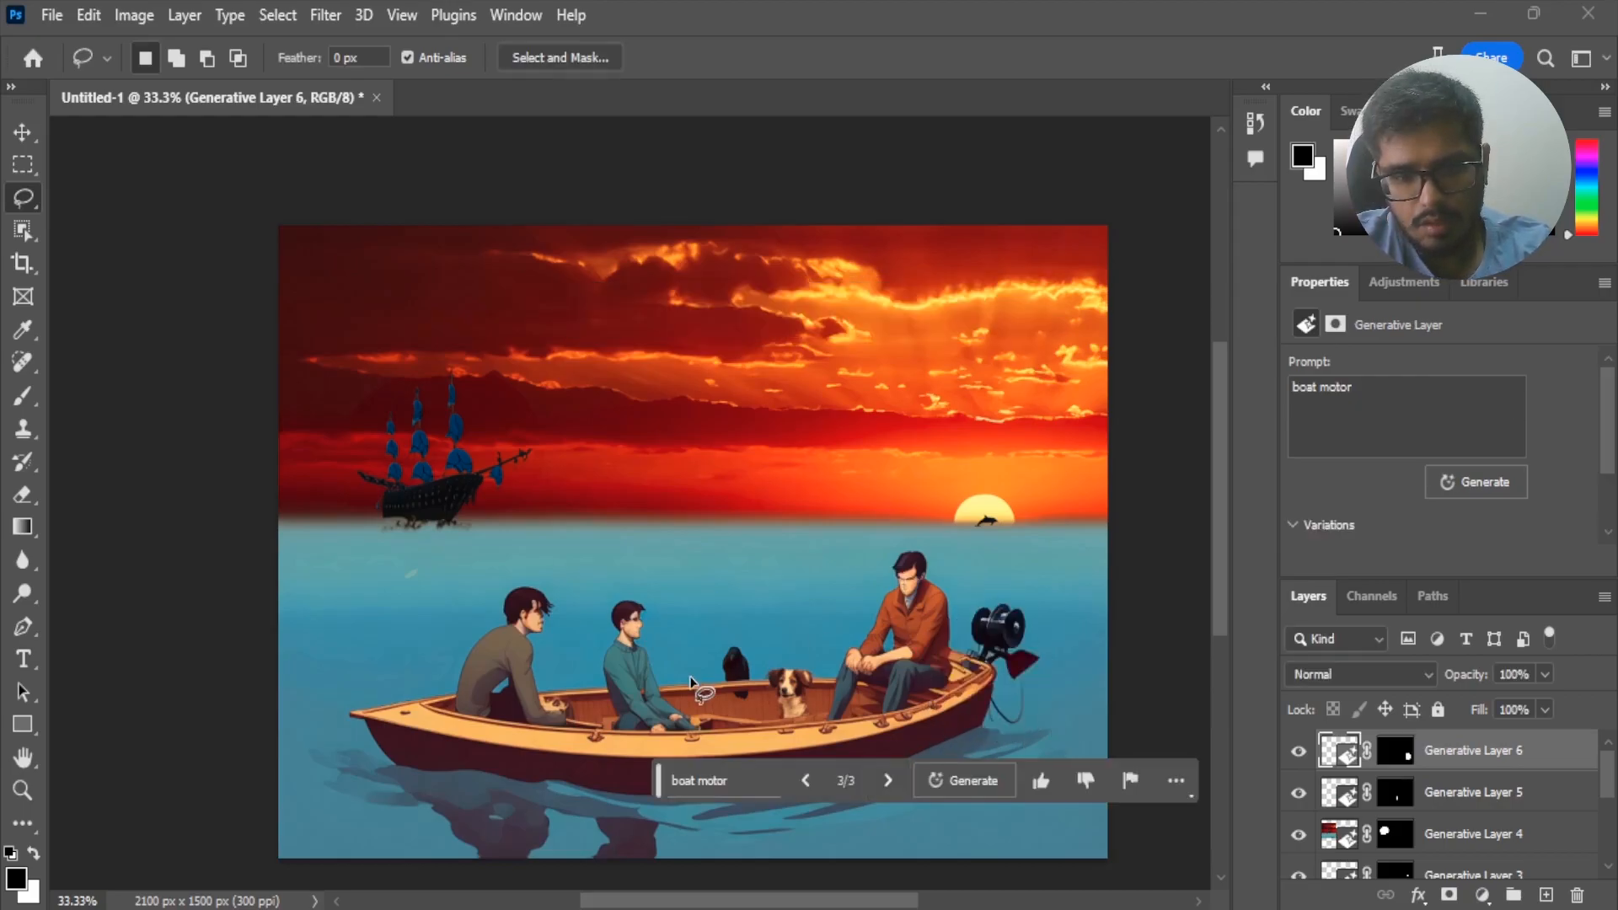
- Try filling a lassoed area between the seated people in the boat with the prompt "drinks" and compare the variations
left_click_drag(694, 655, 694, 642)
type("drinks")
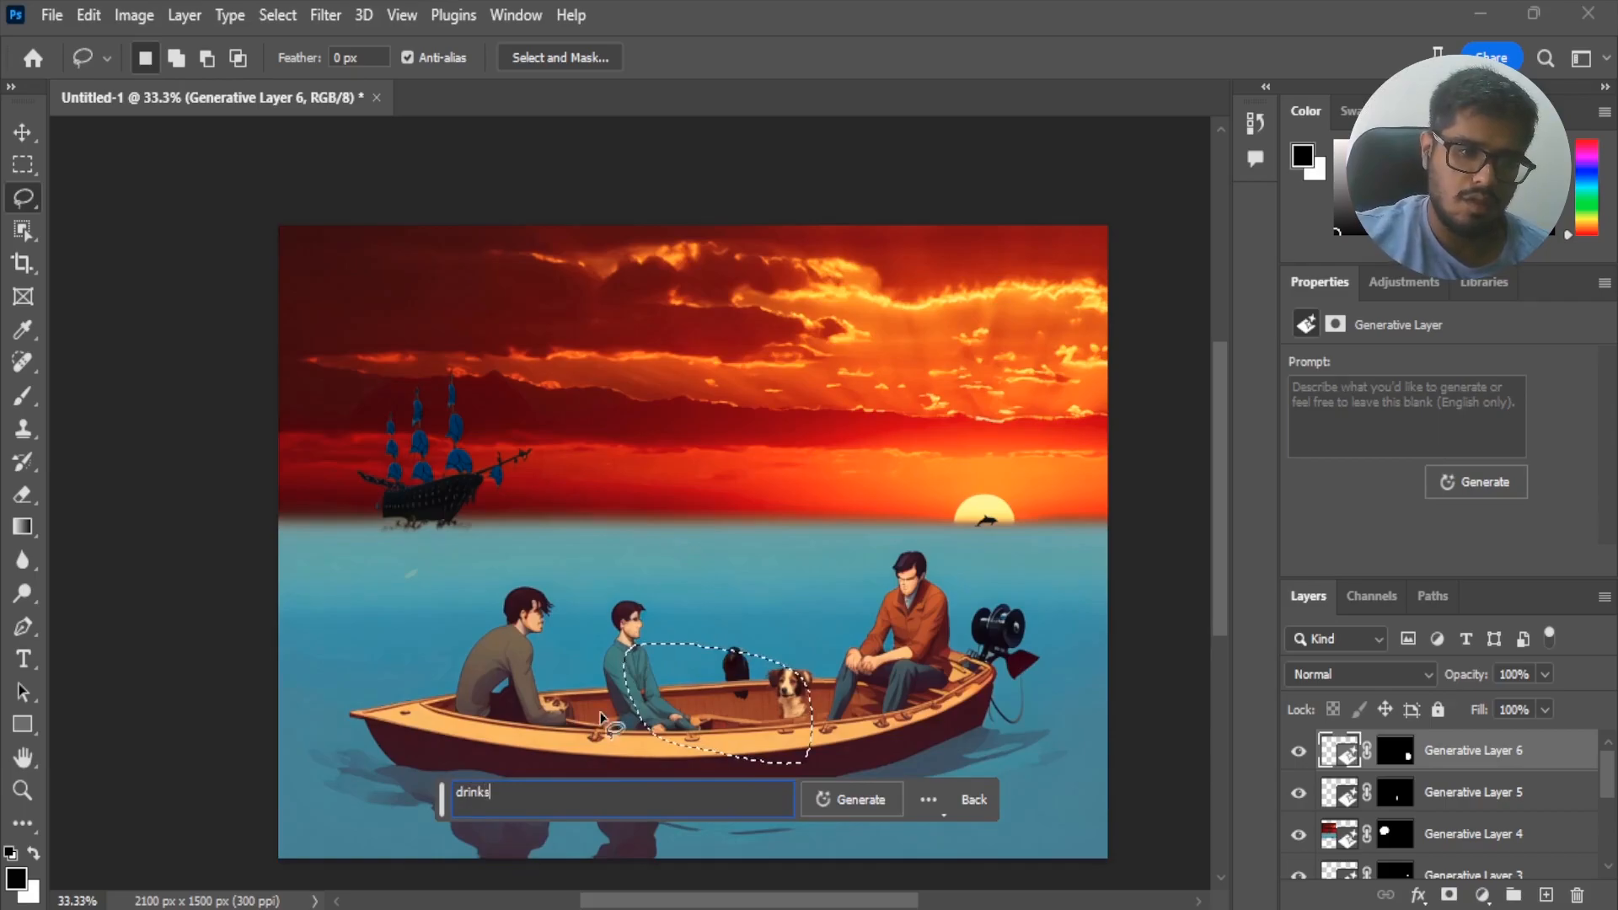
left_click(850, 799)
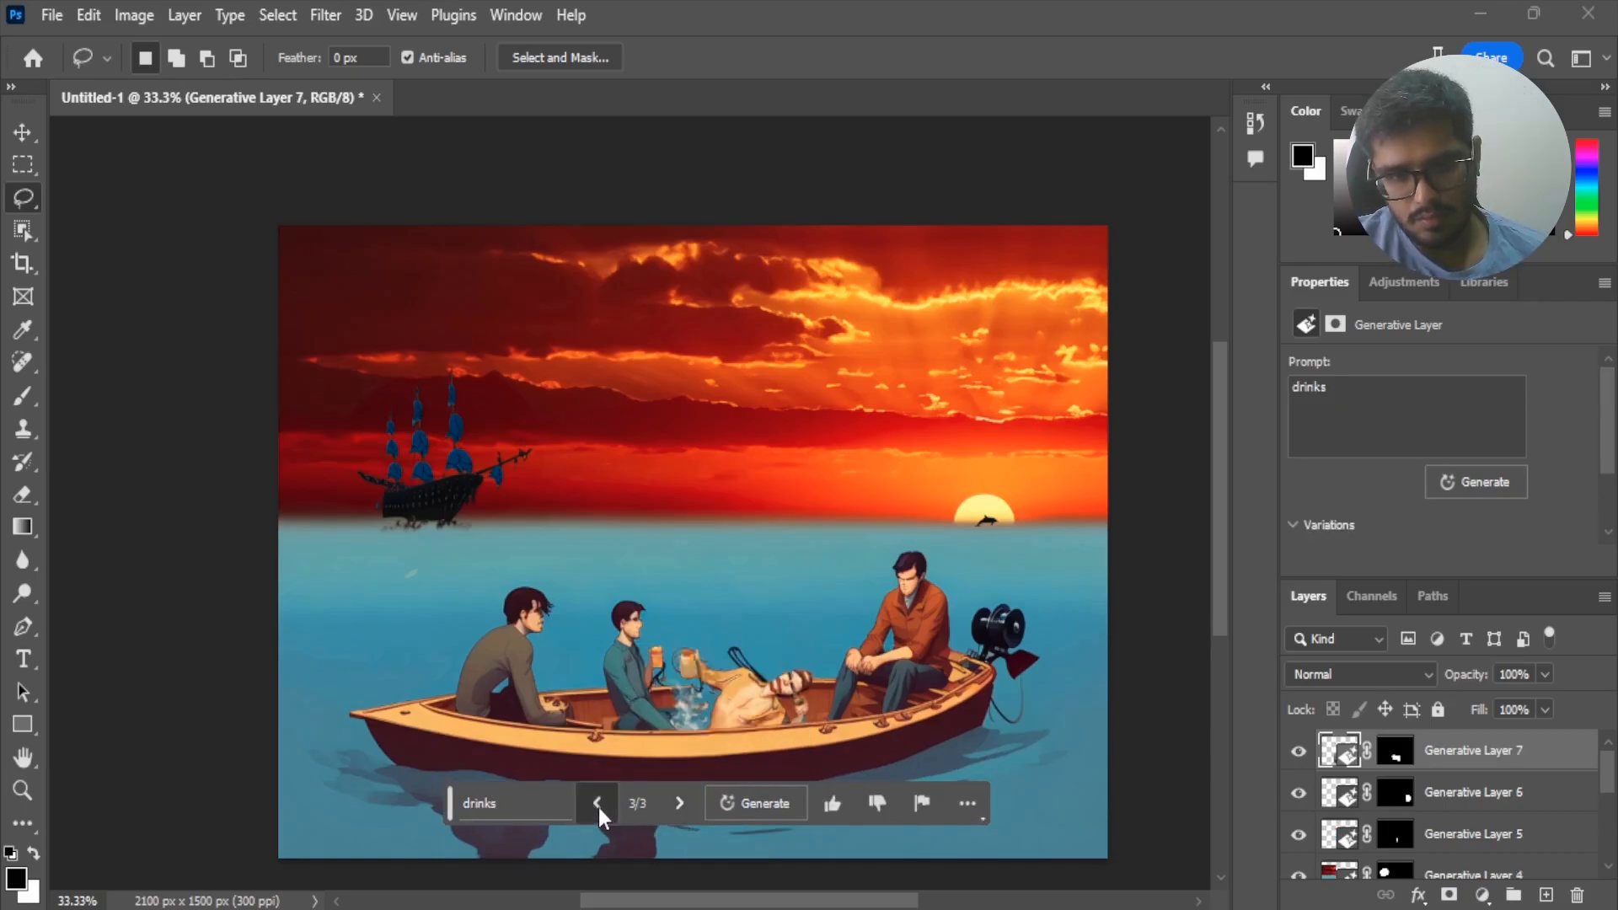
- Delete Generative Layer 7, which holds the drinks fill
right_click(1458, 761)
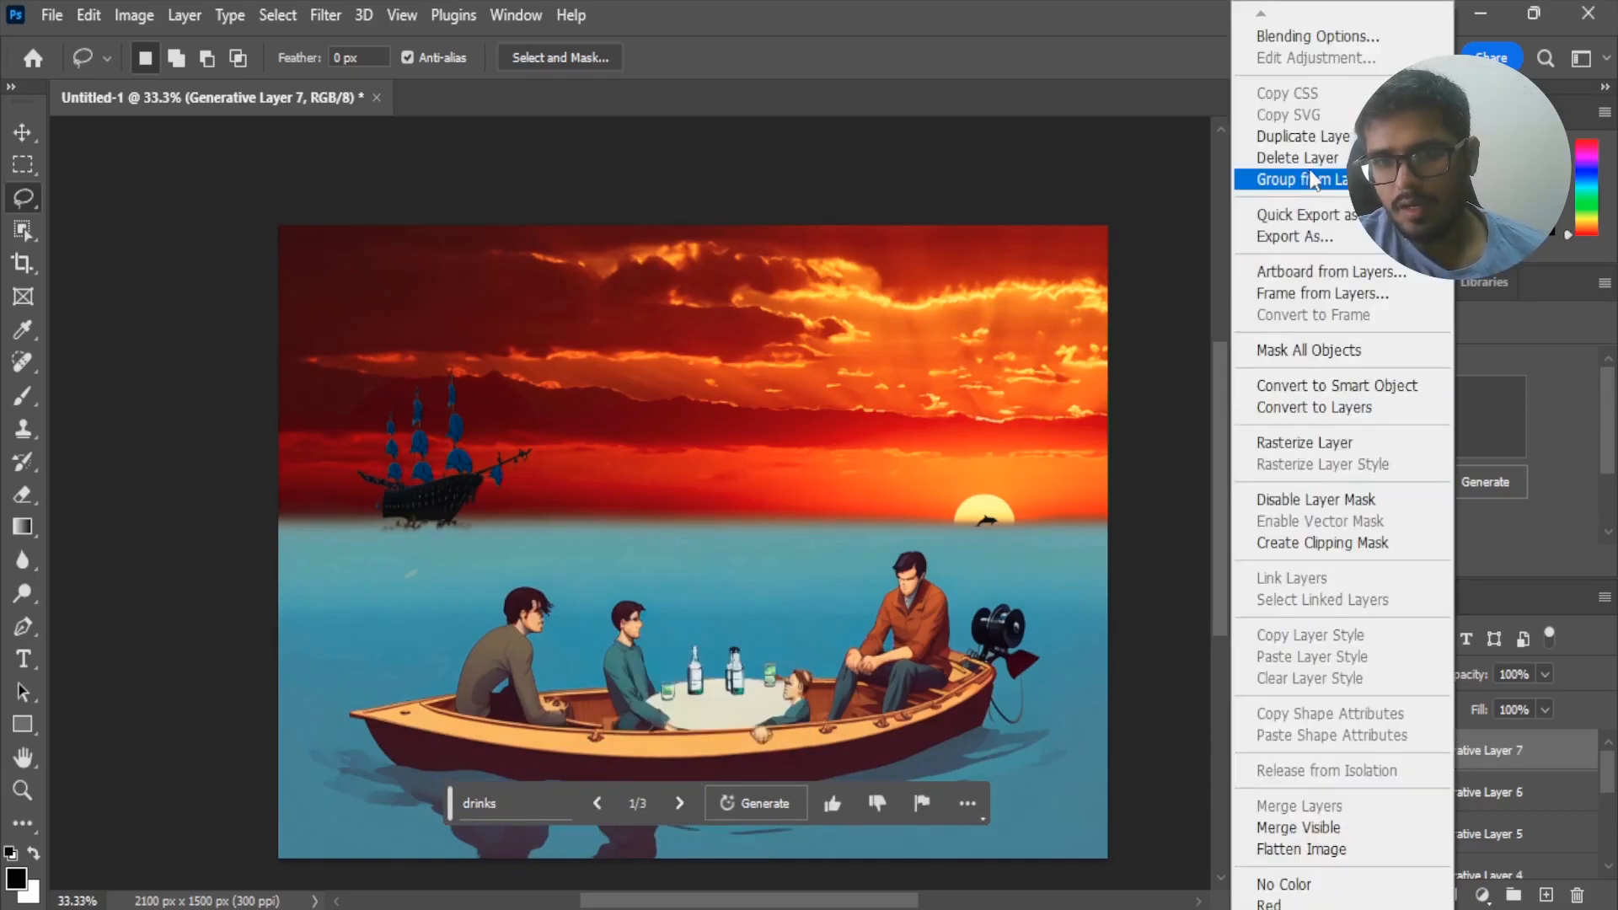
left_click(1264, 158)
left_click(729, 370)
- Merge all the generative layers into one and toggle the merged layer's visibility to compare the edited picture with the original
scroll(1433, 779, "down", 5)
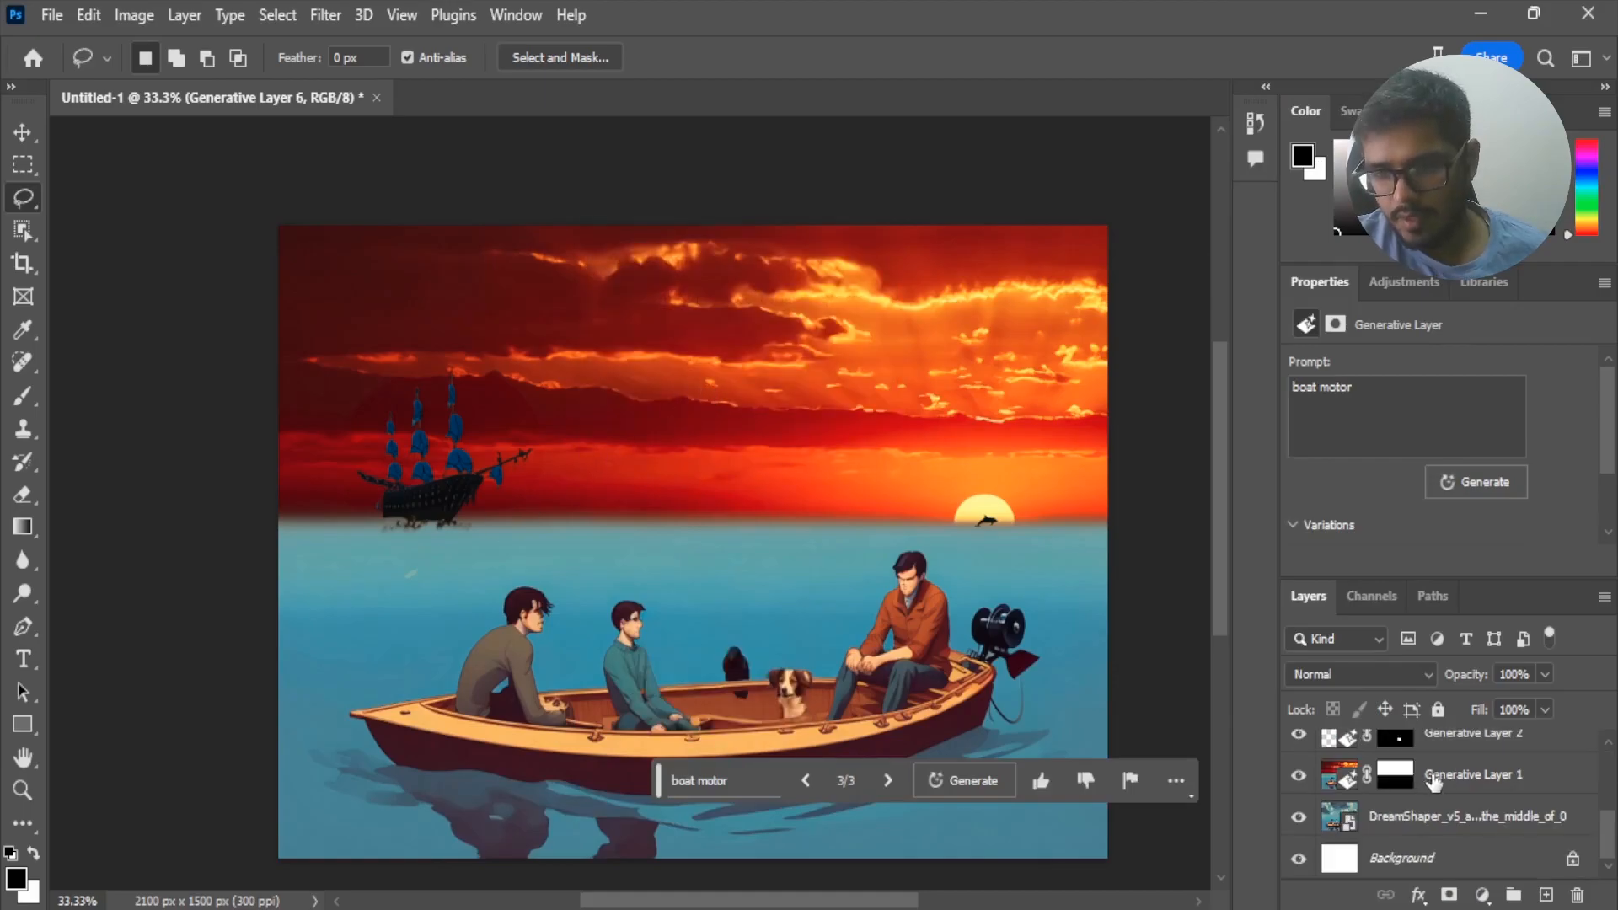
left_click(1295, 752)
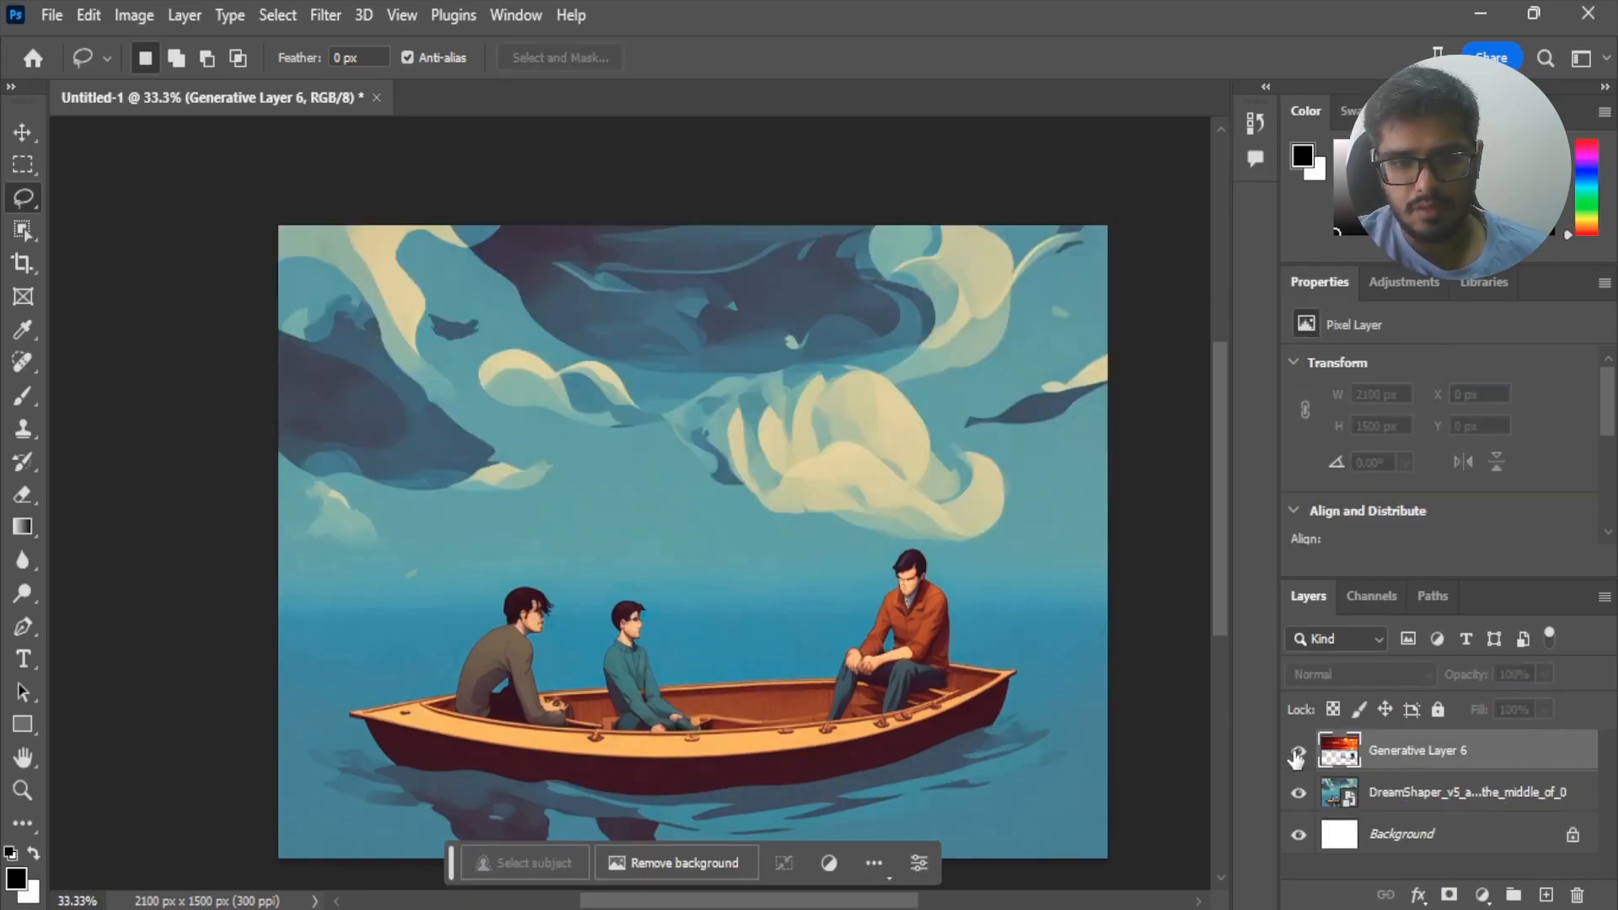
left_click(1297, 752)
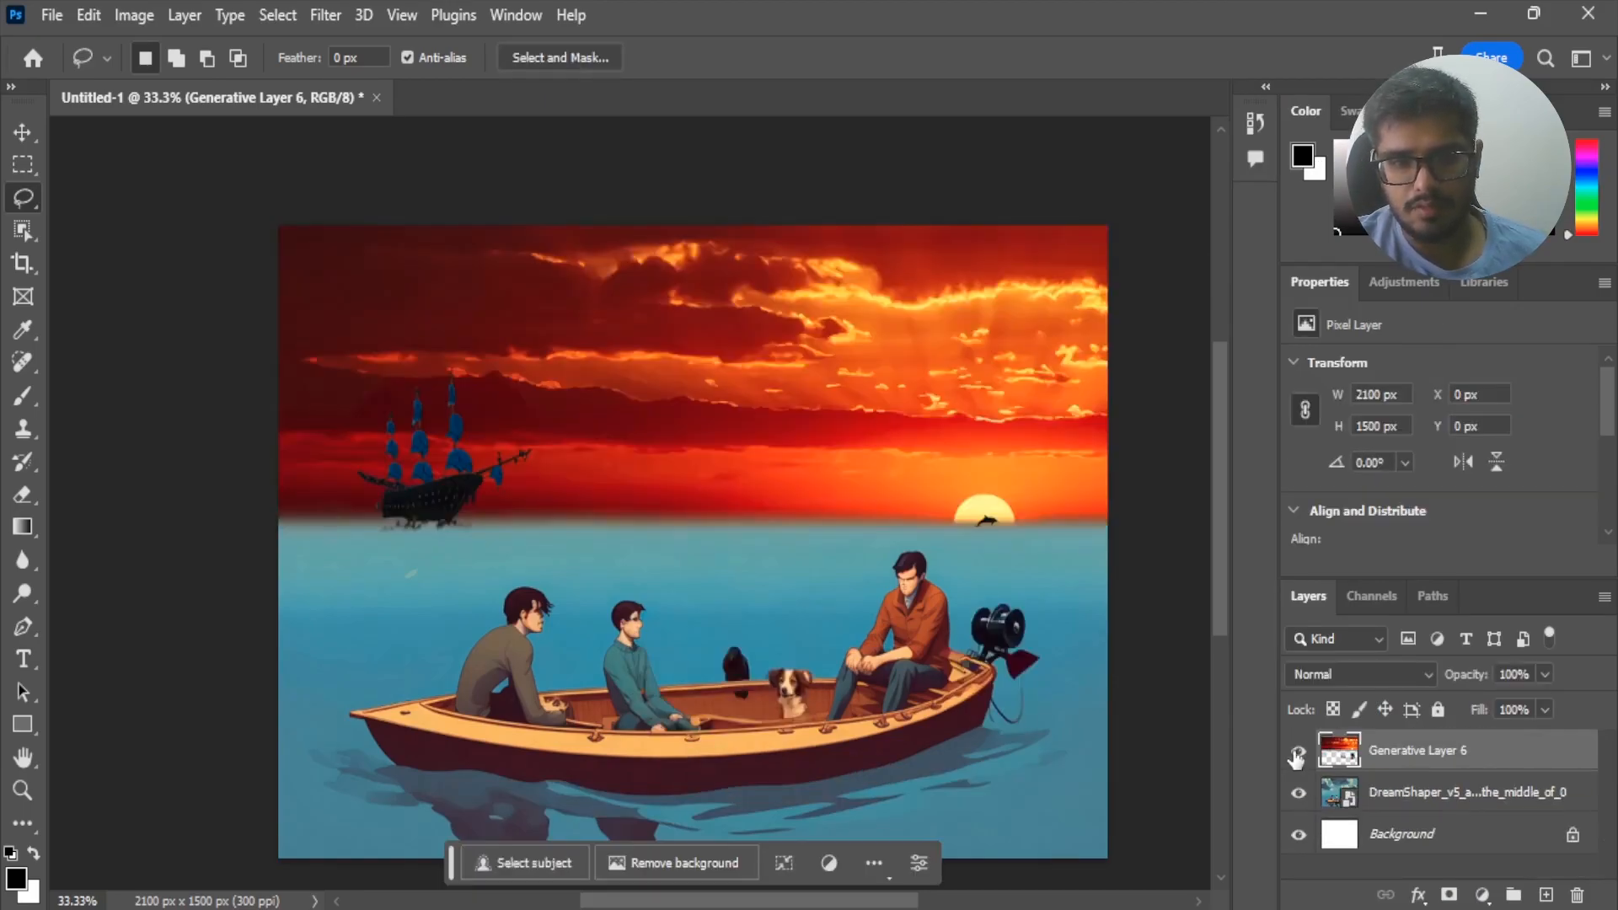
left_click(1295, 752)
left_click(1296, 752)
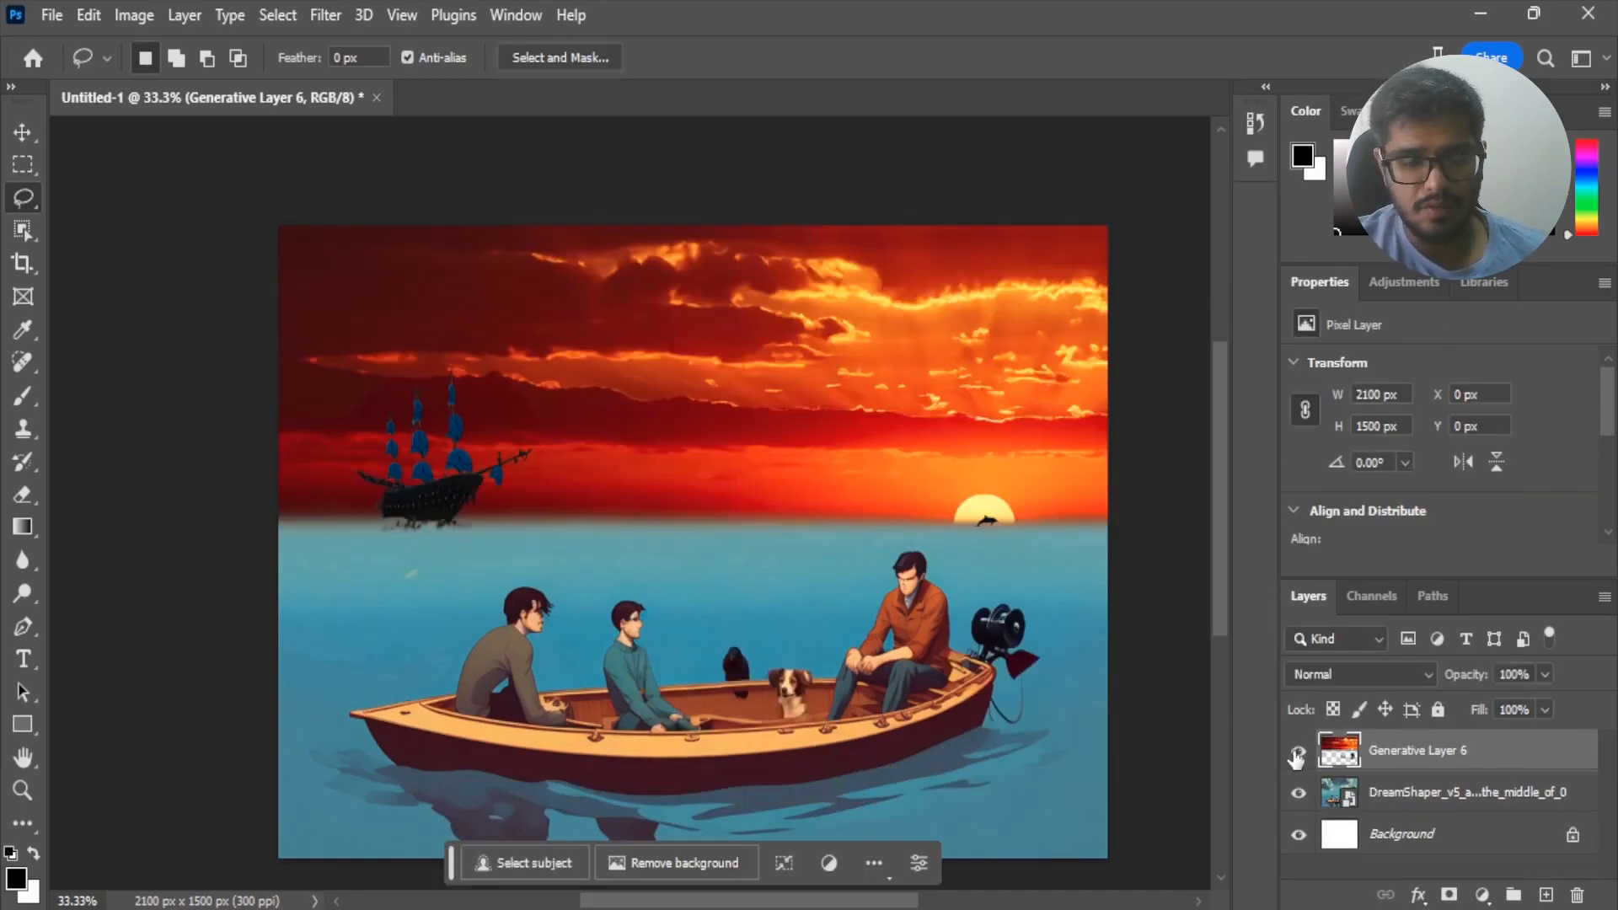
left_click(1297, 752)
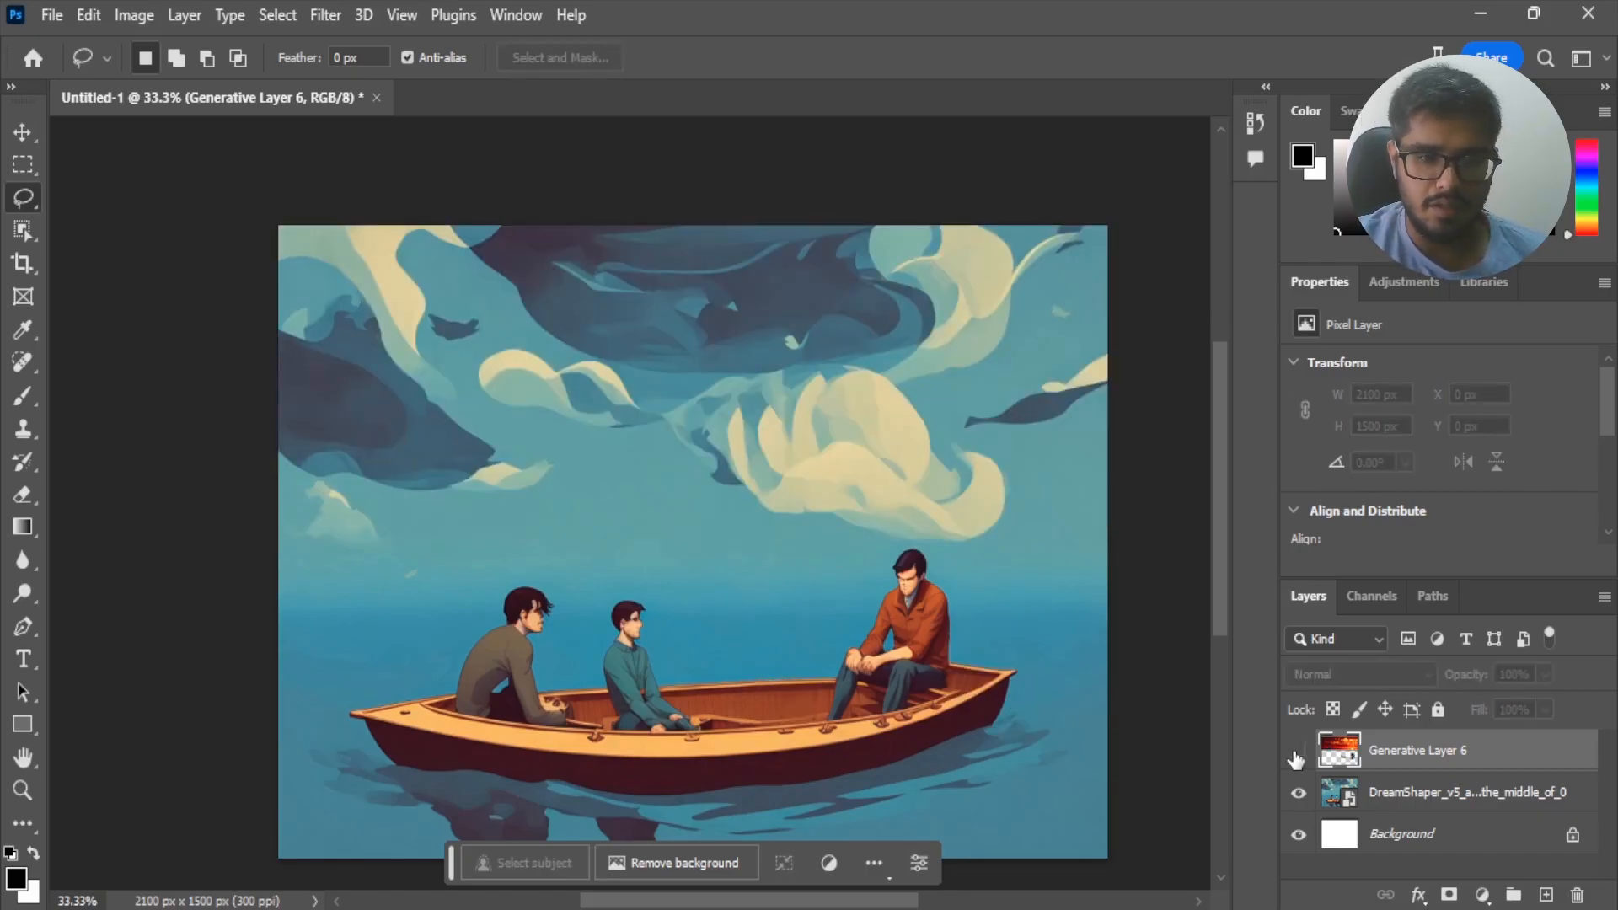
left_click(1295, 755)
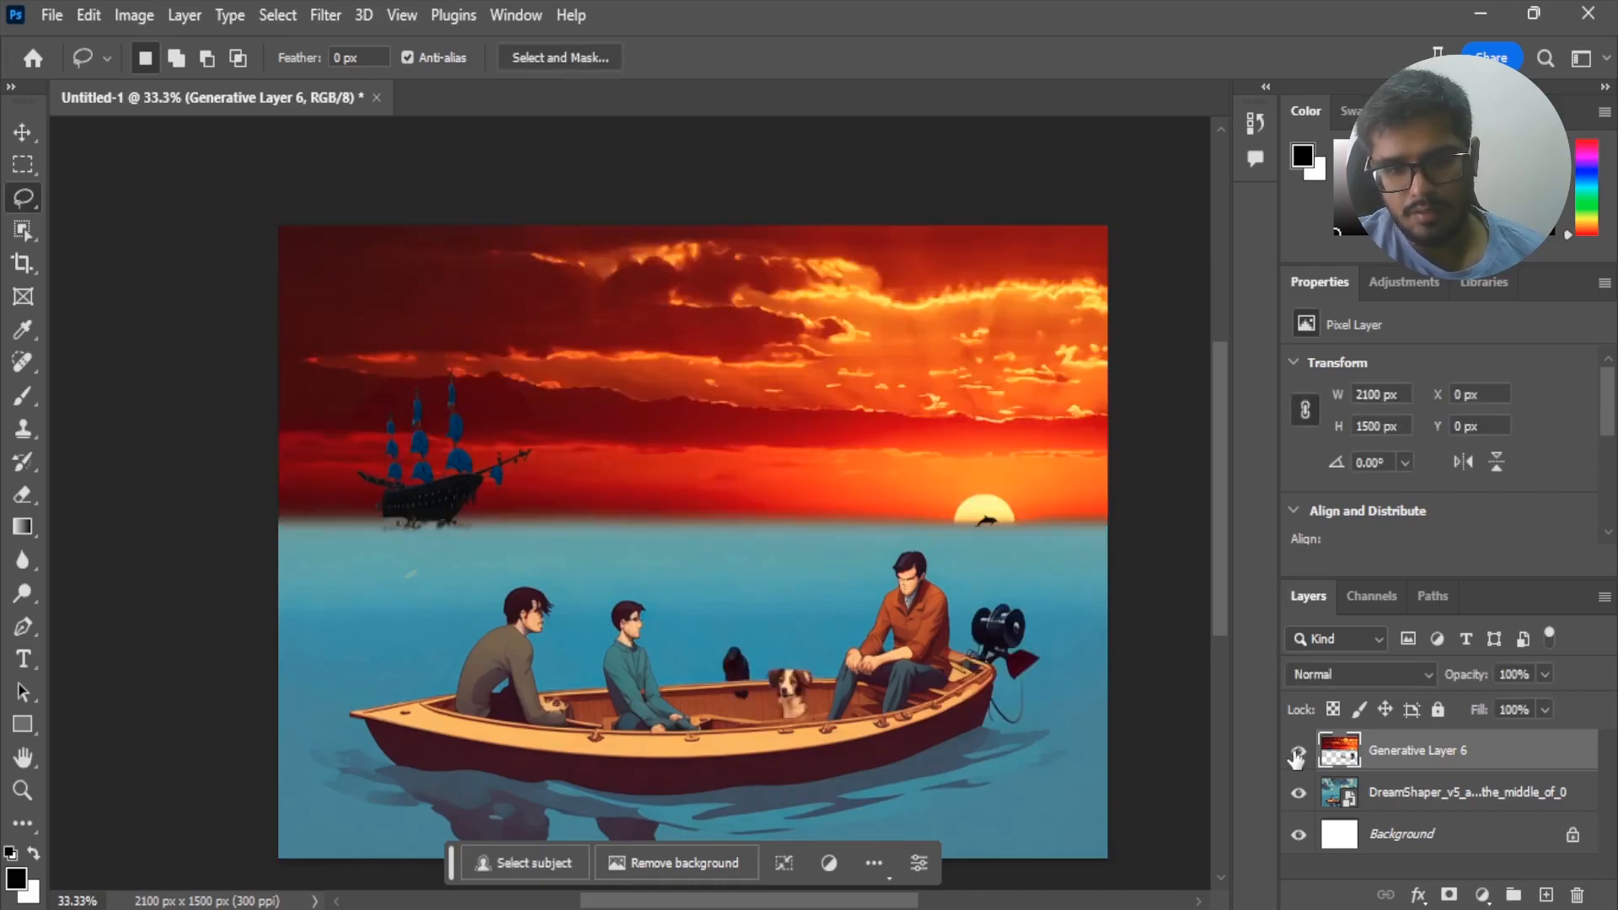